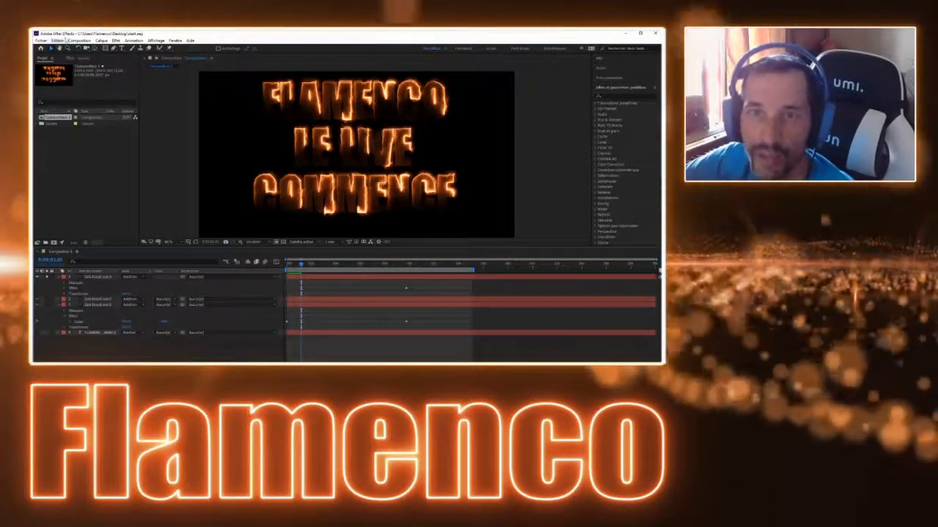
- Start a new, empty project
left_click(41, 40)
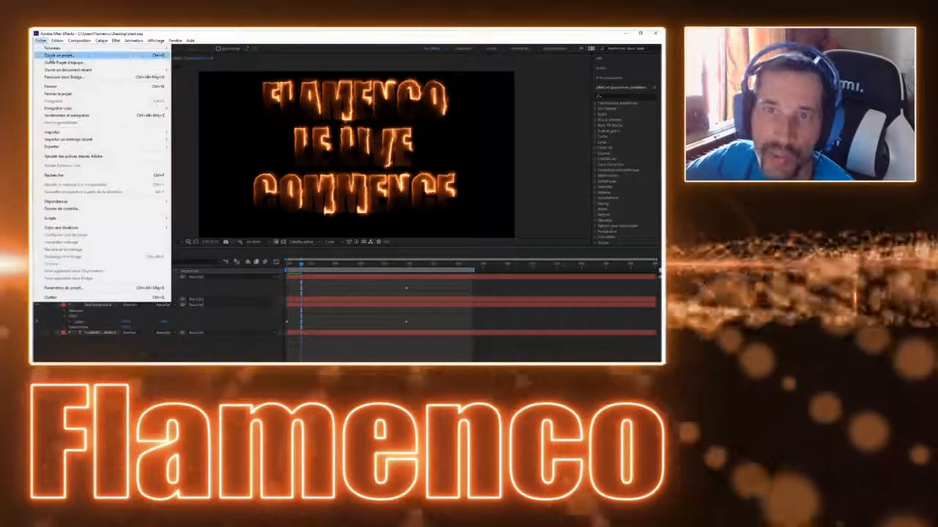
mouse_move(54, 48)
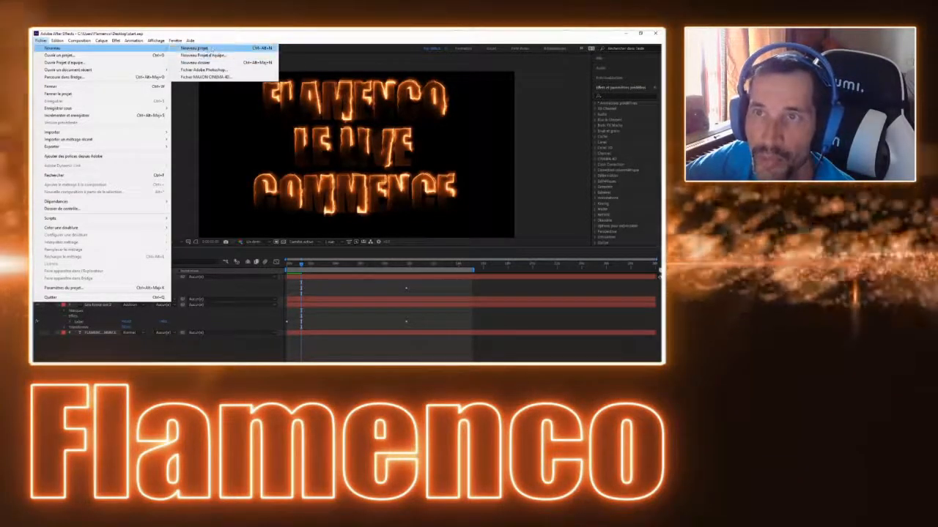
left_click(205, 48)
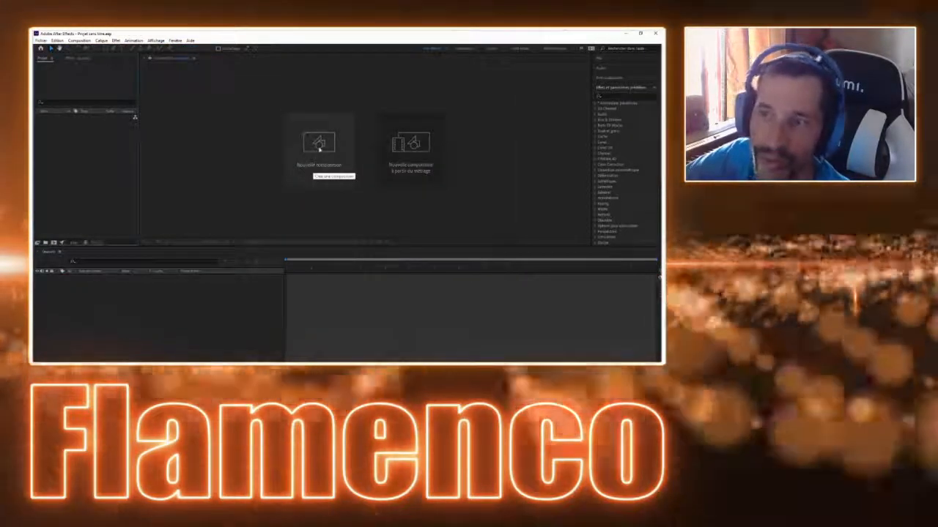
- Create a new composition with its duration set to 0:00:02:30
left_click(317, 173)
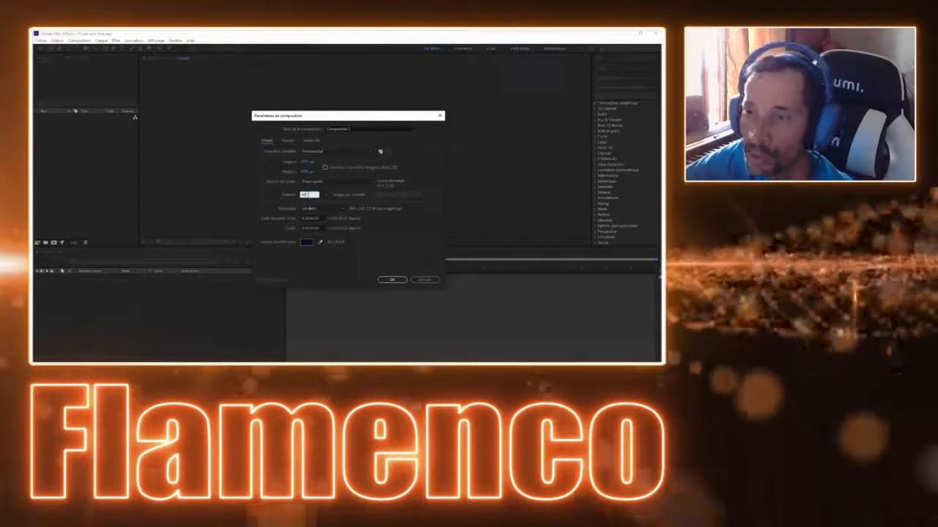
left_click_drag(308, 195, 285, 198)
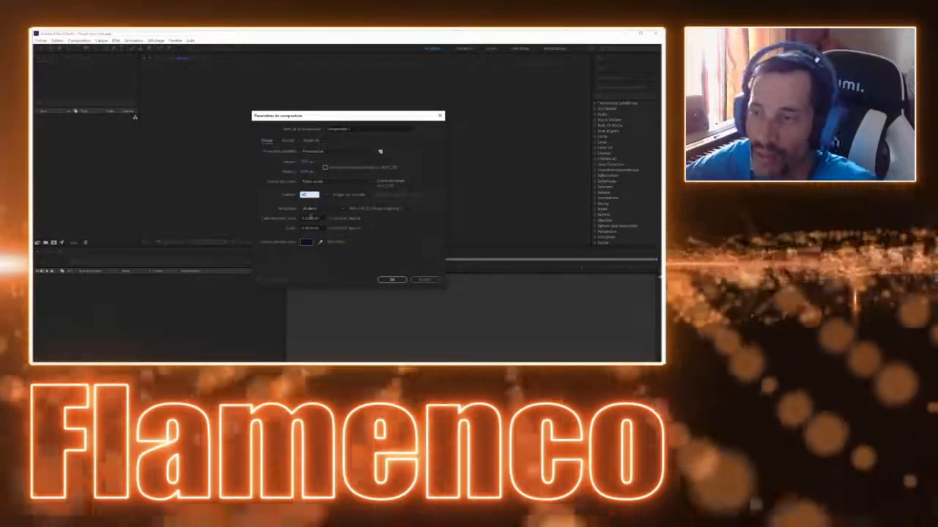
left_click(325, 229)
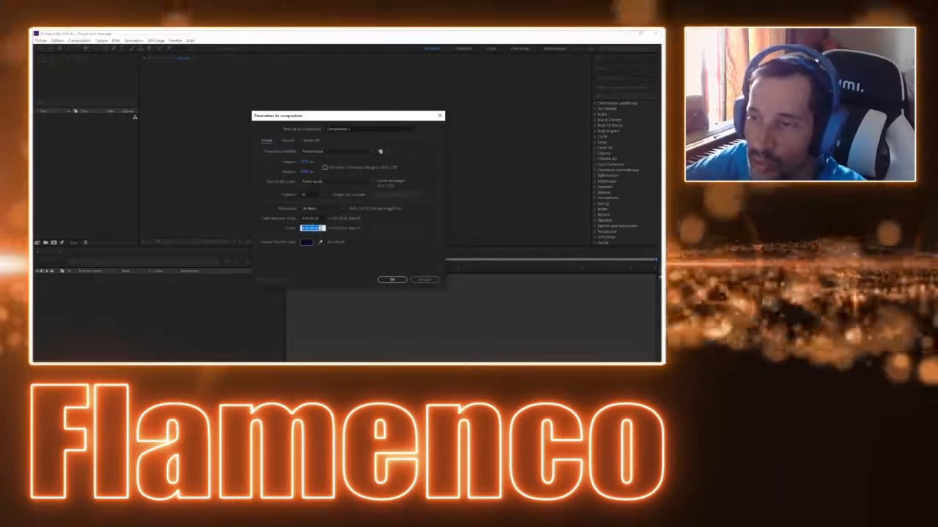
left_click(316, 228)
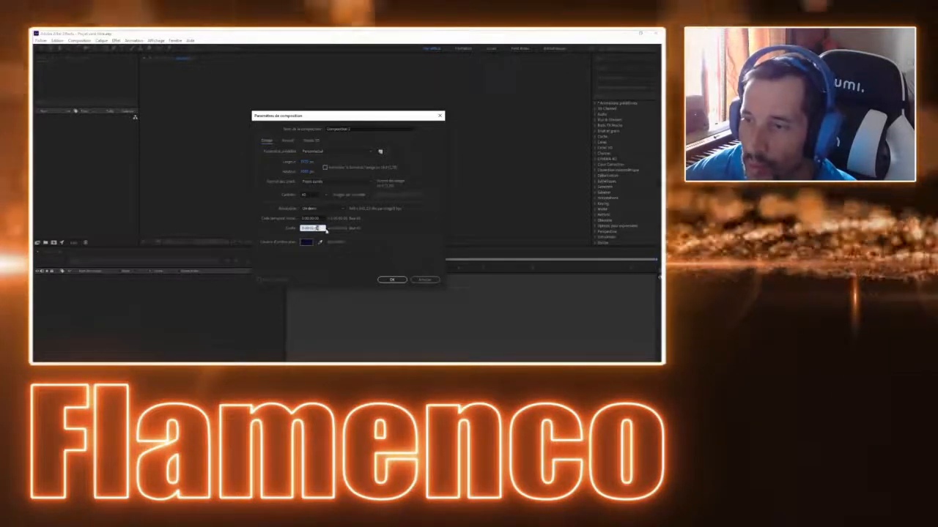
type("30")
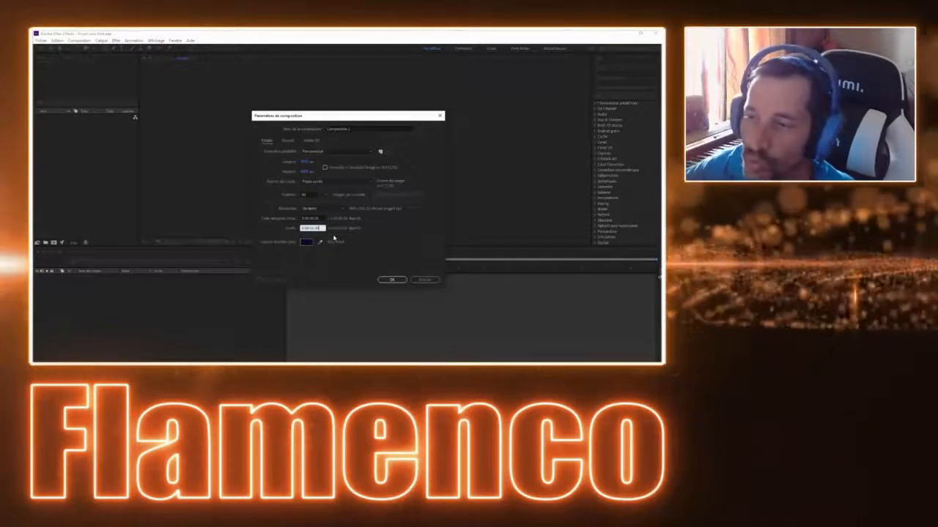
left_click(392, 280)
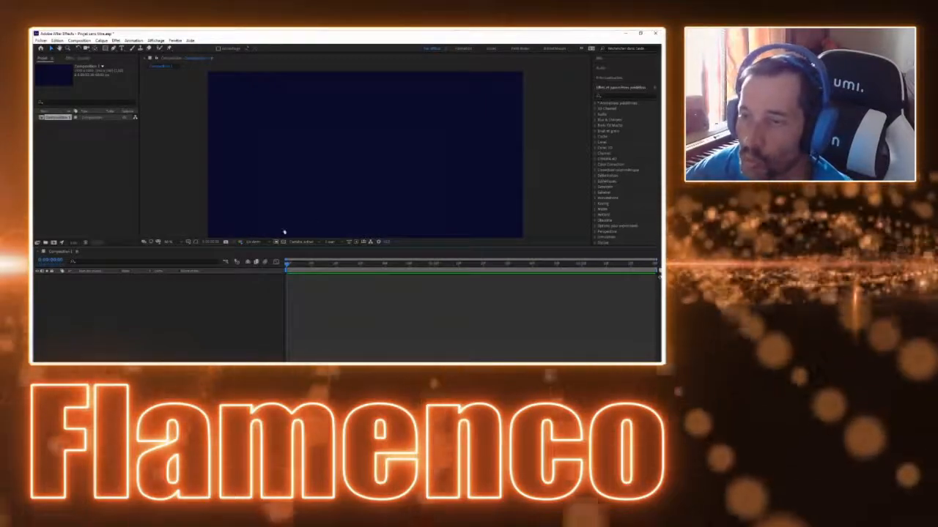
- Switch the composition's transparency grid on and off to compare it with the background colour
left_click(282, 242)
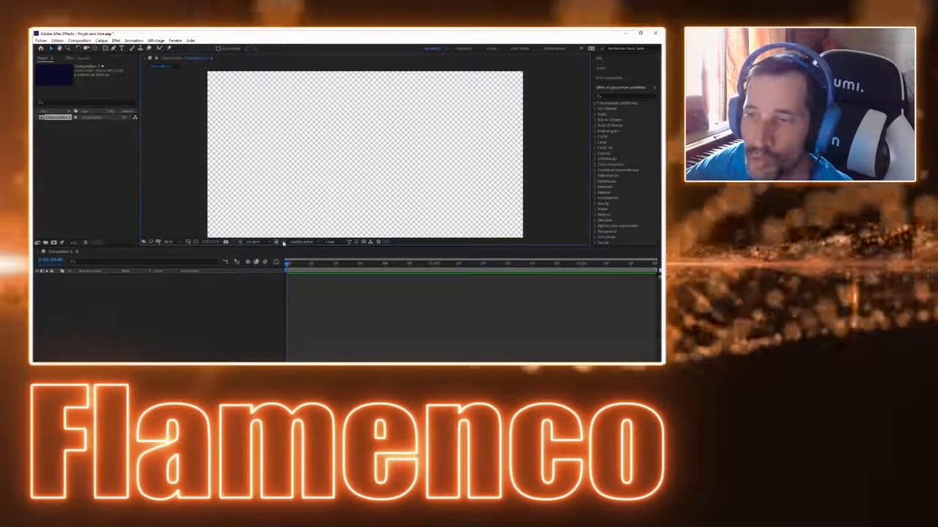
left_click(283, 242)
left_click(283, 242)
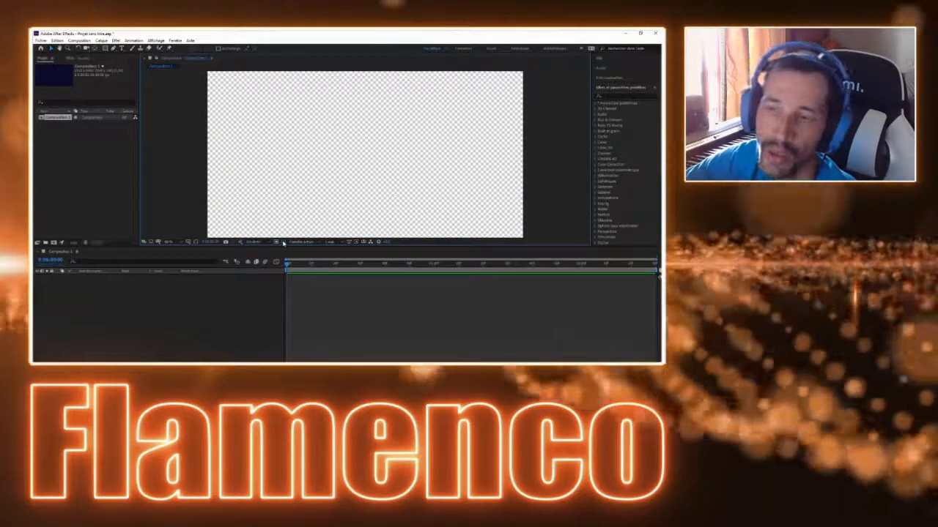
left_click(283, 242)
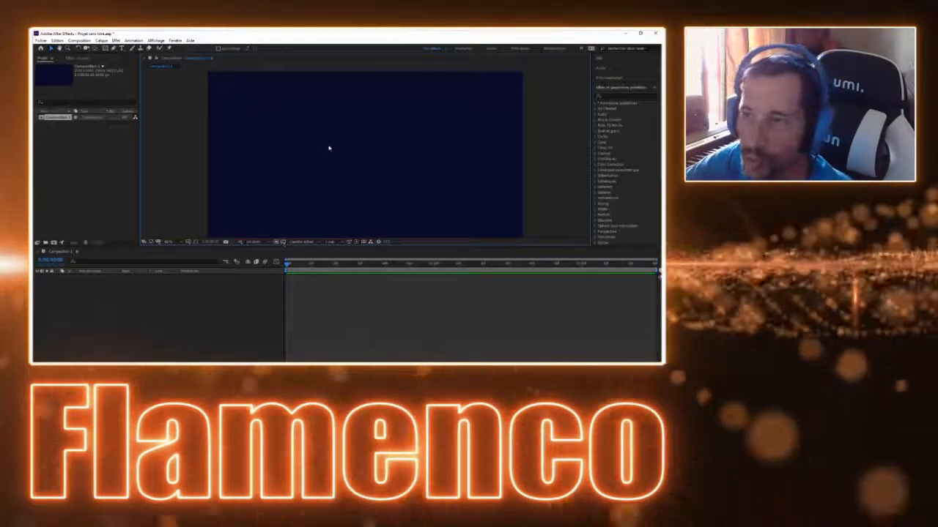
- Try different magnifications of the composition view, ending zoomed out with plenty of empty space around the frame
key("comma")
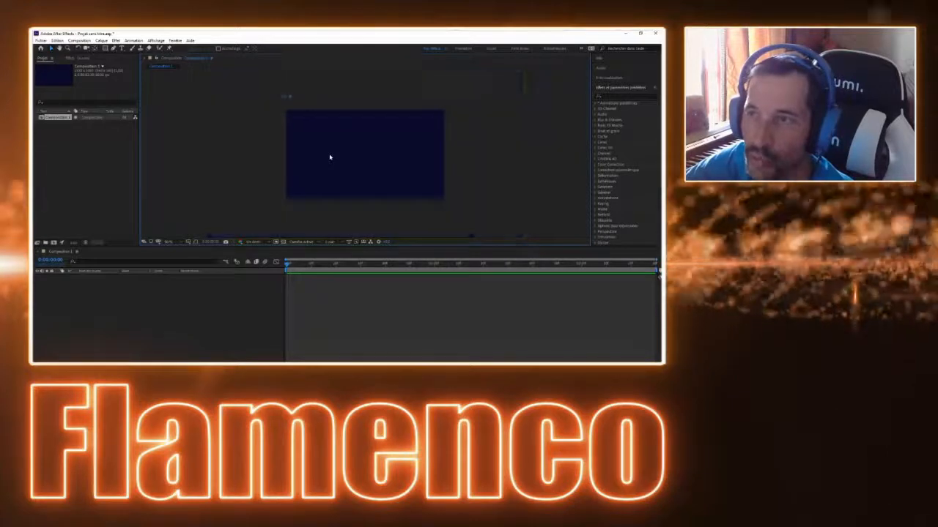
key("comma")
key("comma")
scroll(388, 170, "up", 8)
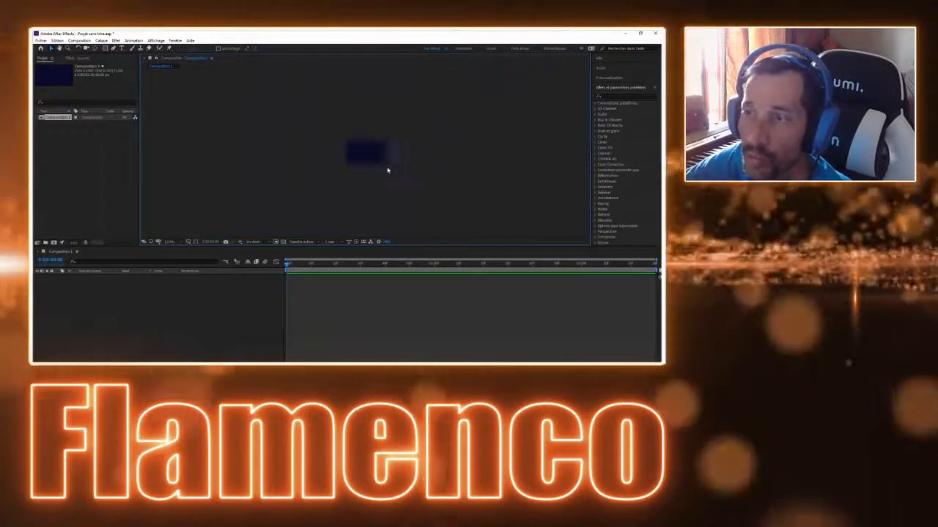
scroll(387, 169, "down", 4)
scroll(386, 169, "up", 4)
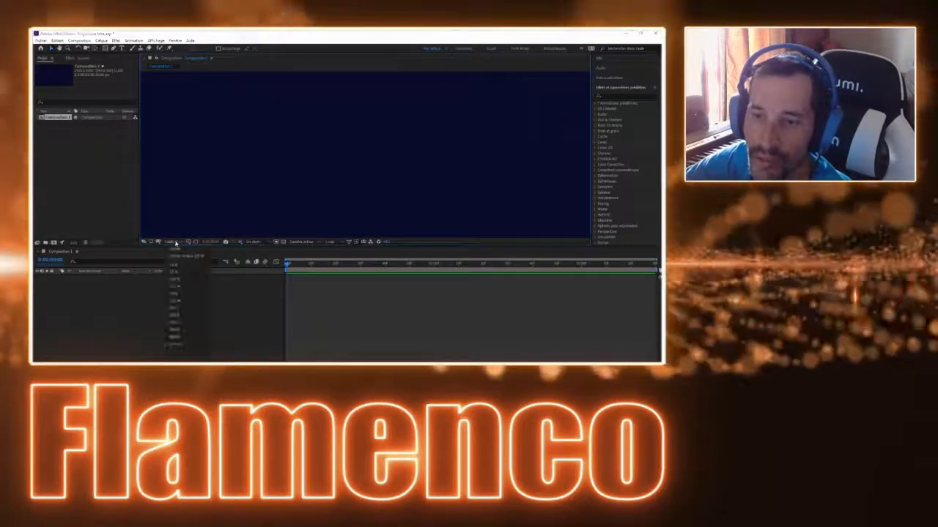
left_click(174, 359)
scroll(285, 168, "down", 6)
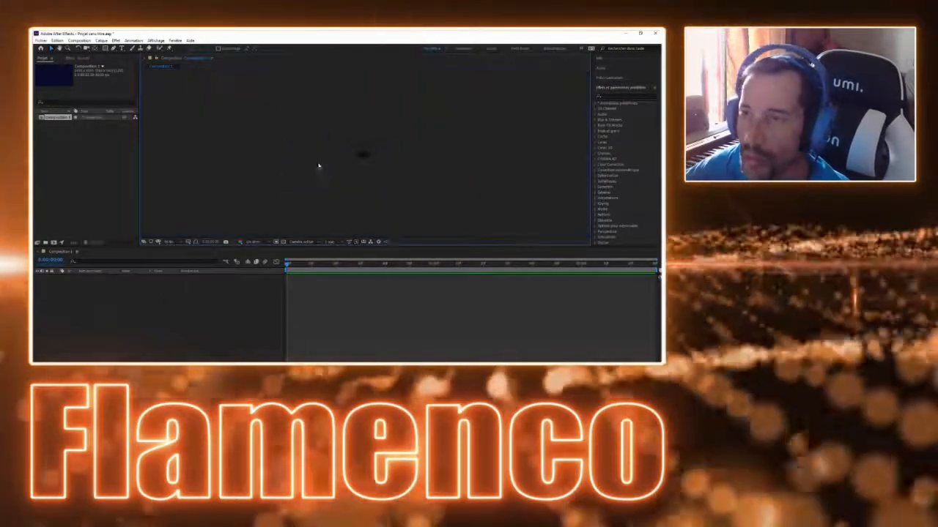
scroll(342, 155, "up", 5)
scroll(341, 155, "down", 5)
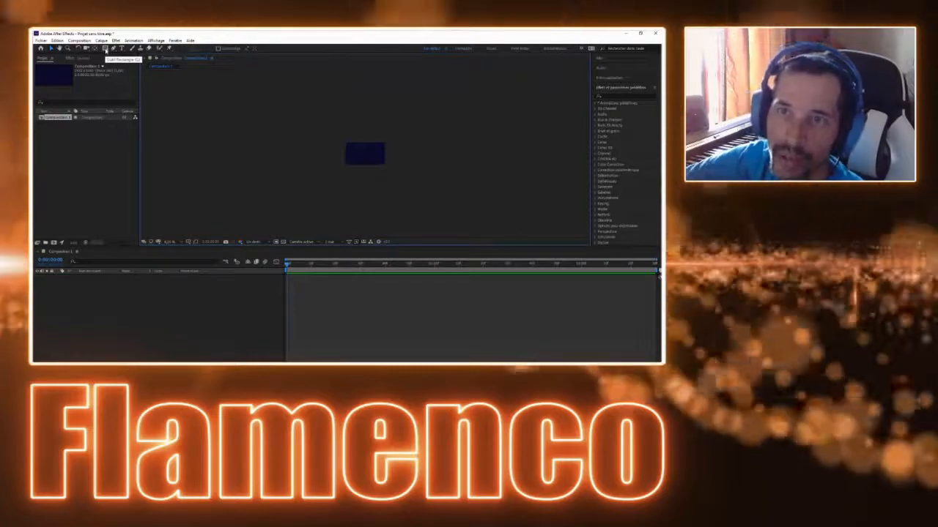
- Activate the Rectangle tool and set the shape fill colour to light blue
left_click(105, 49)
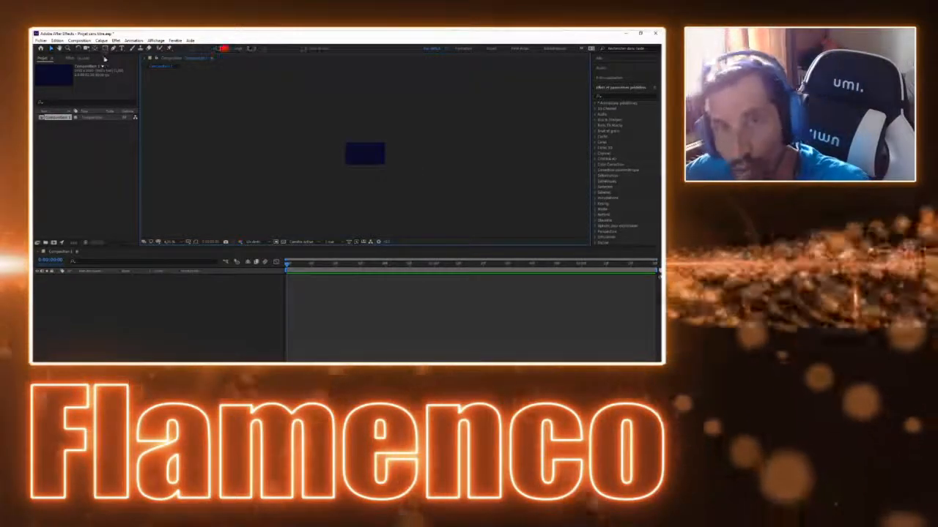
left_click(224, 49)
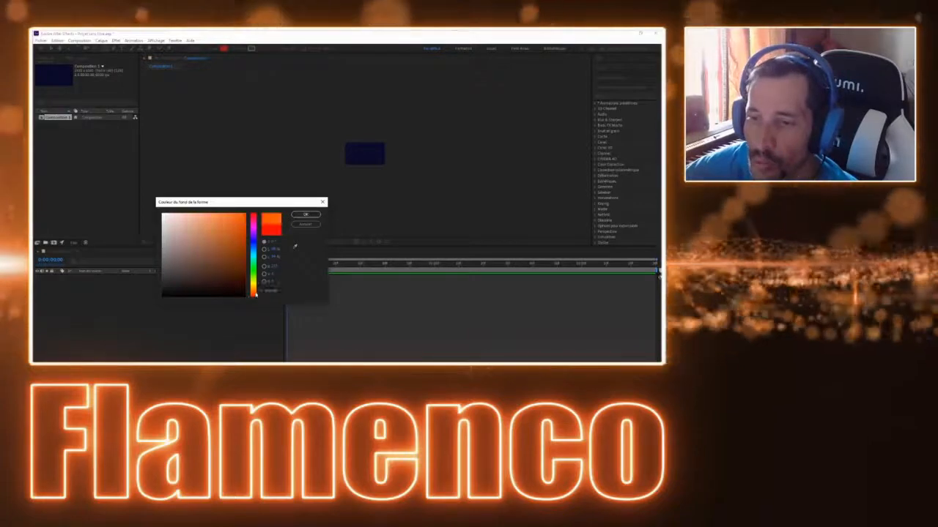
left_click(306, 215)
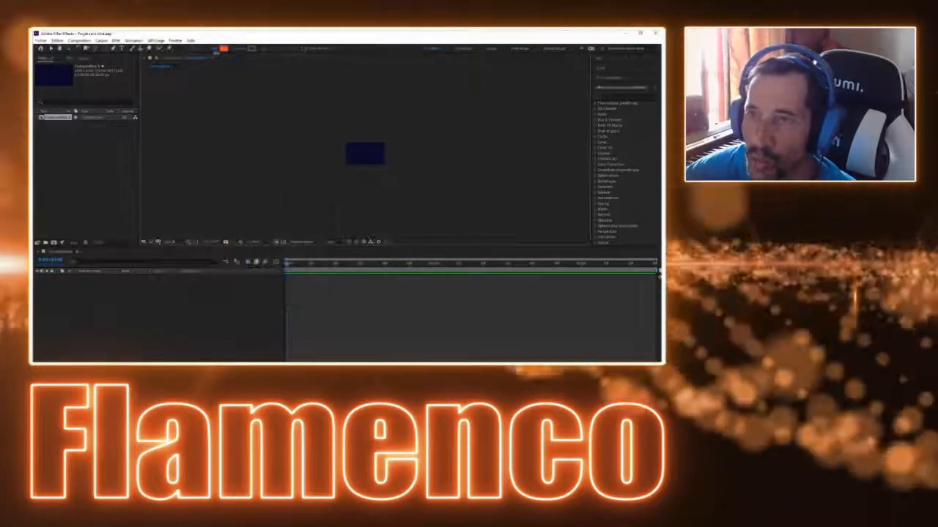
left_click(223, 49)
left_click(254, 251)
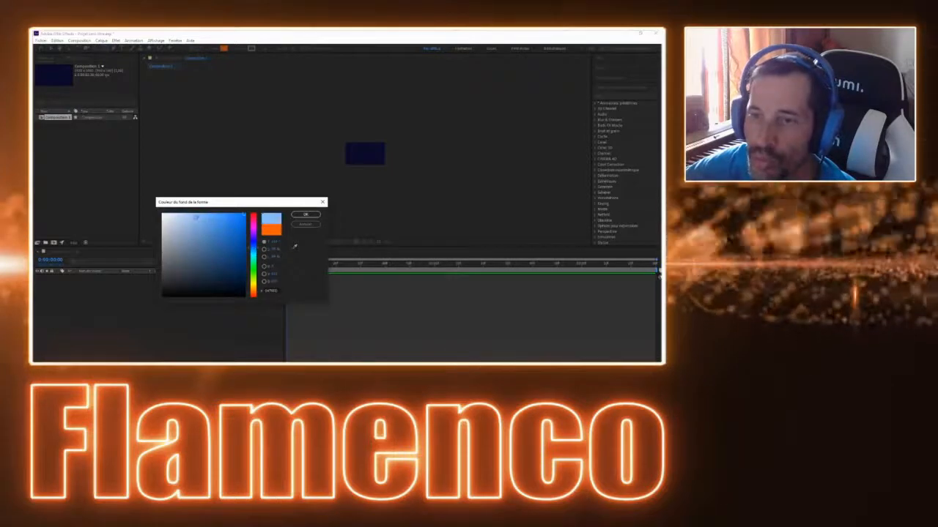
left_click(305, 215)
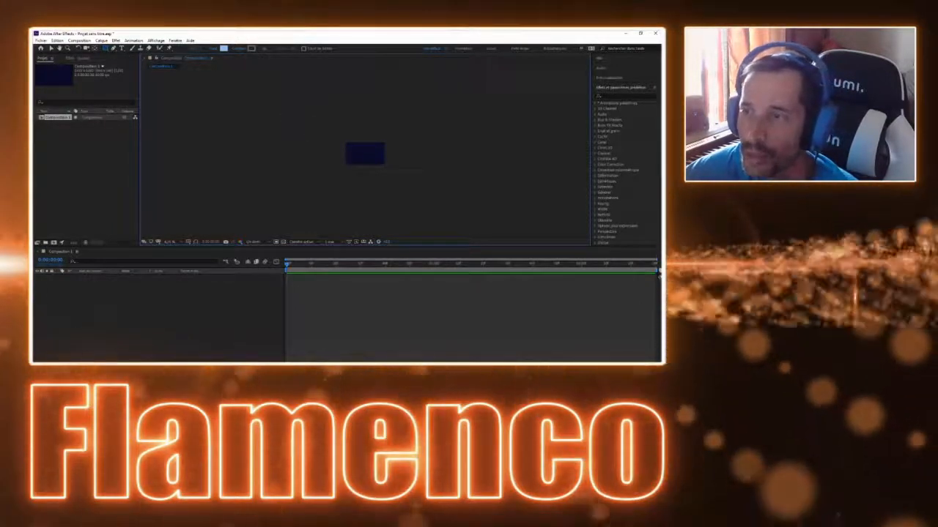
- Draw a light blue rectangle that extends well beyond the composition frame on all sides, undoing the first attempt
left_click_drag(319, 114, 349, 147)
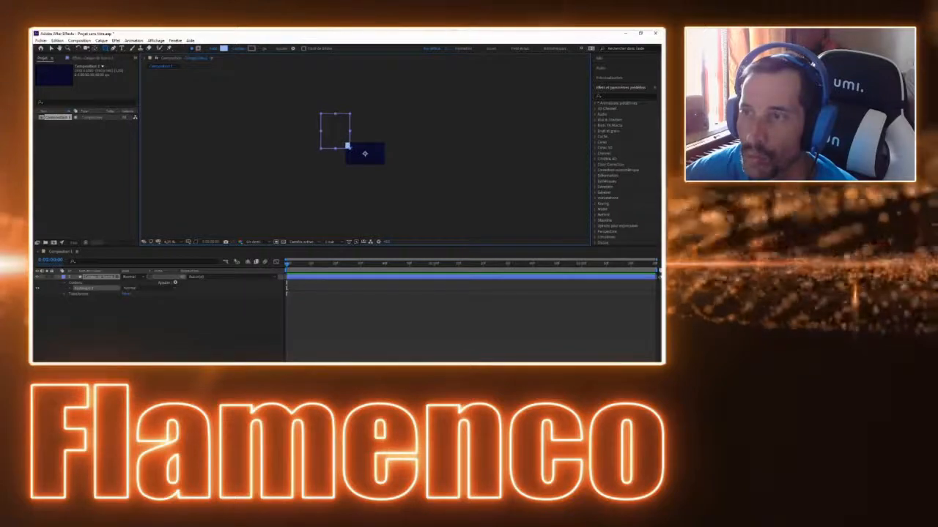
key("ctrl+z")
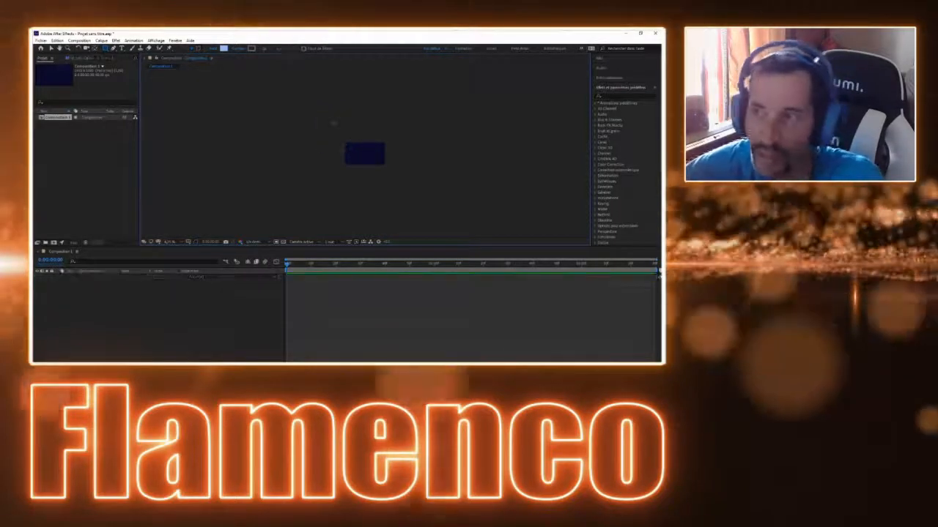
left_click_drag(328, 115, 401, 195)
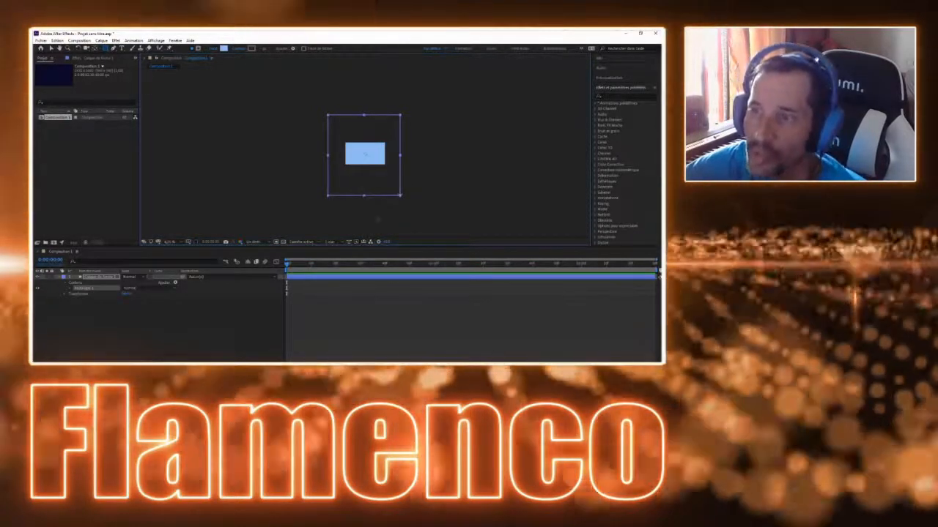
- Rotate the shape layer about 35° counterclockwise using its Transform properties
scroll(364, 155, "up", 2)
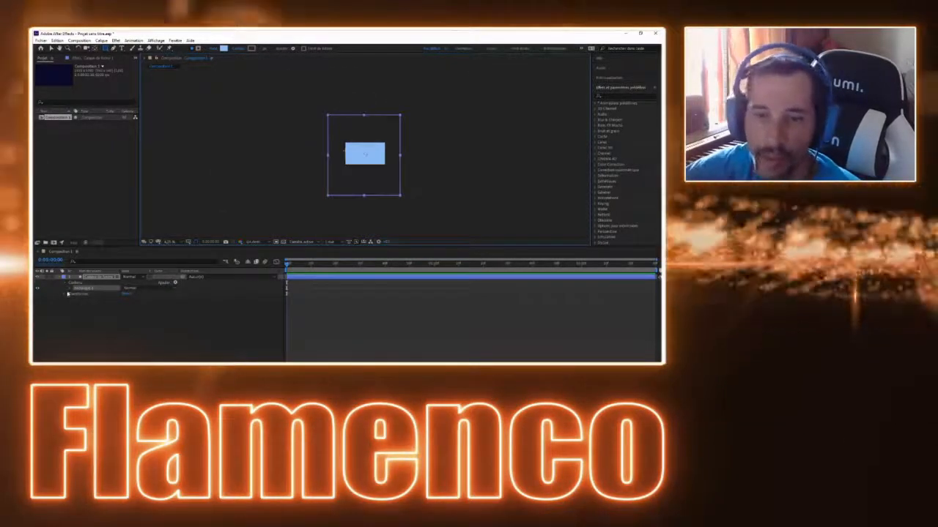
left_click(69, 293)
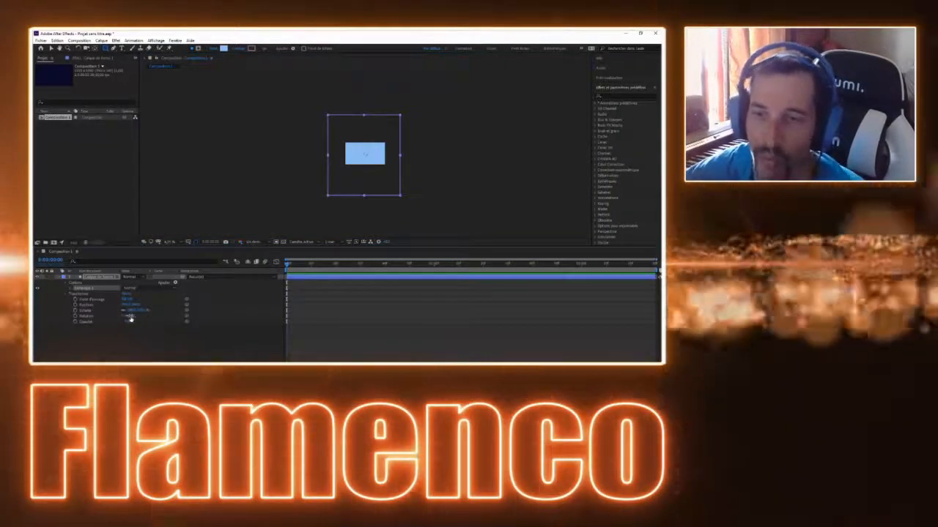
left_click_drag(130, 315, 122, 319)
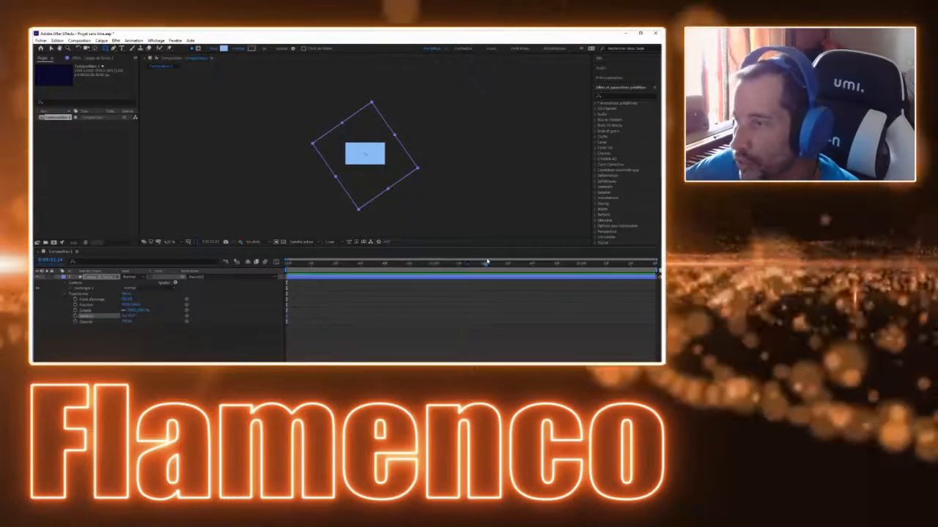
- Keyframe the shape layer's Position at 0:00:01:20 and 0:00:01:30, and return the playhead to the start of the composition
left_click(487, 261)
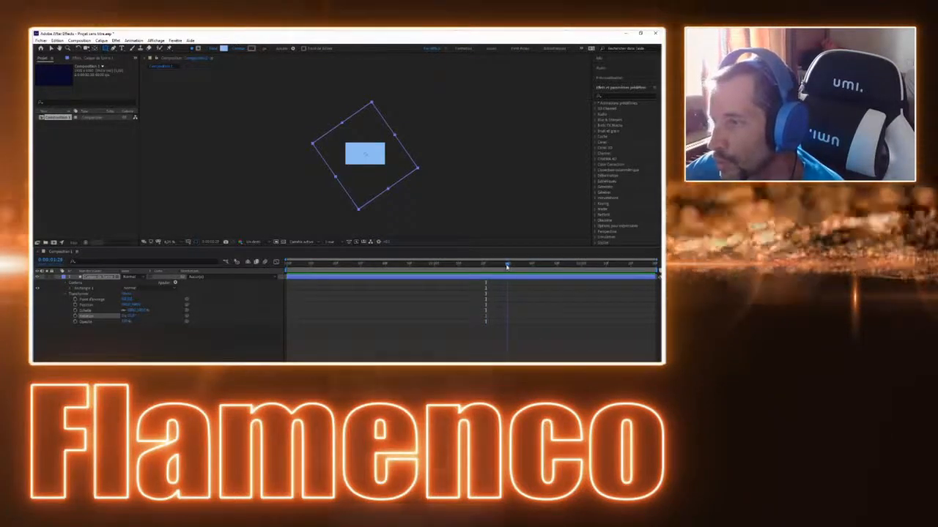
left_click(507, 265)
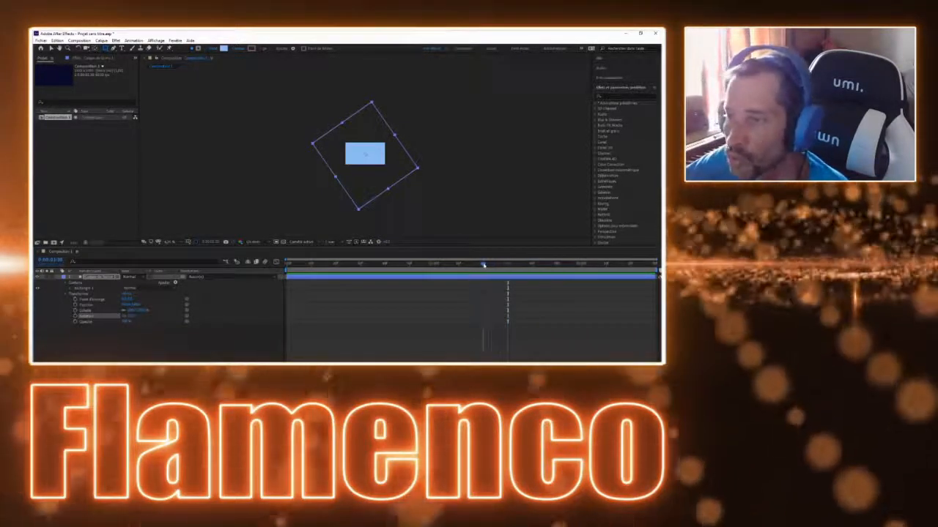
left_click(483, 264)
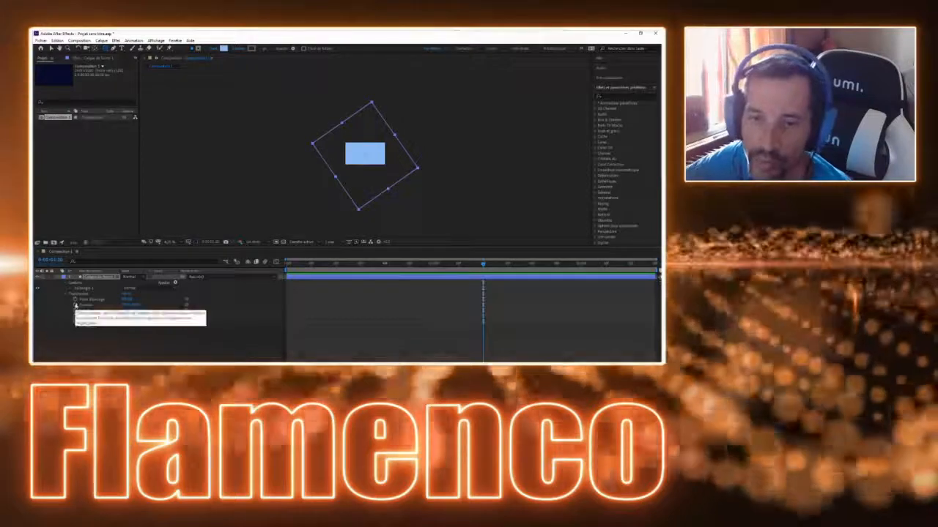
left_click(75, 306)
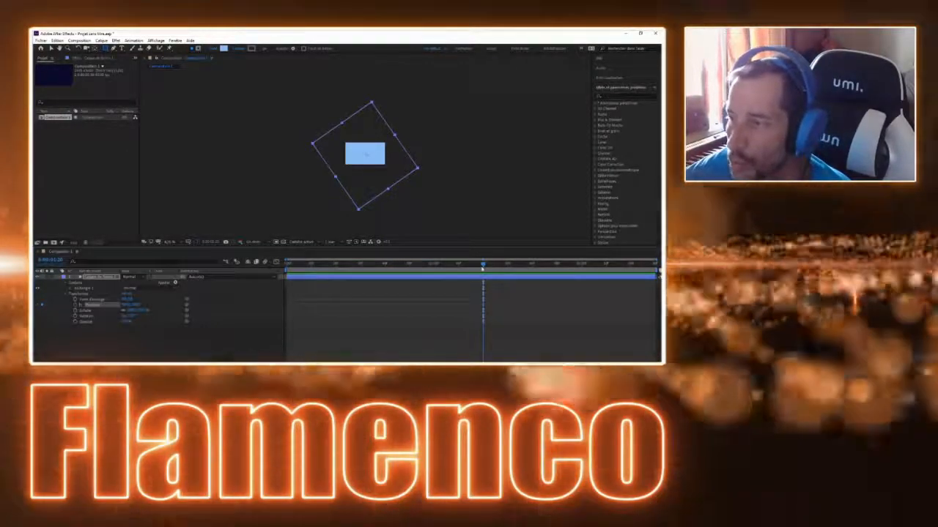
left_click_drag(483, 265, 533, 265)
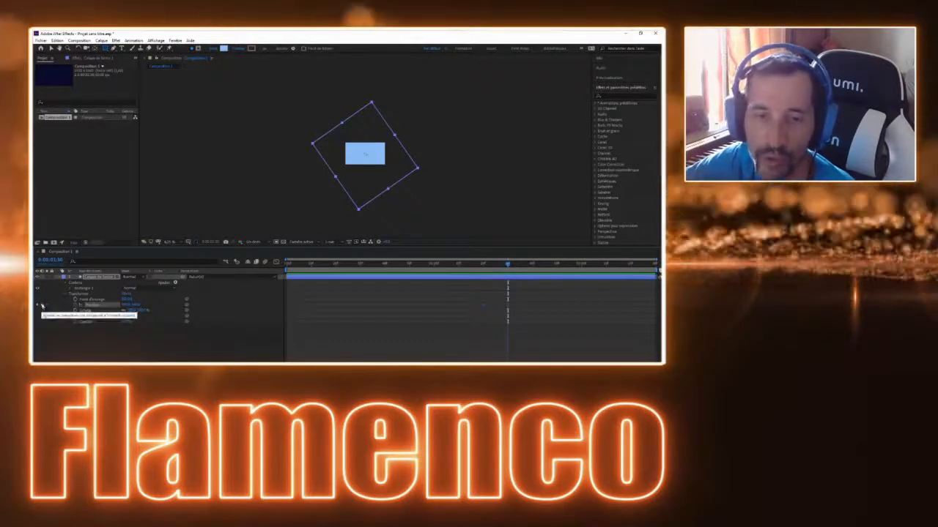
left_click(41, 306)
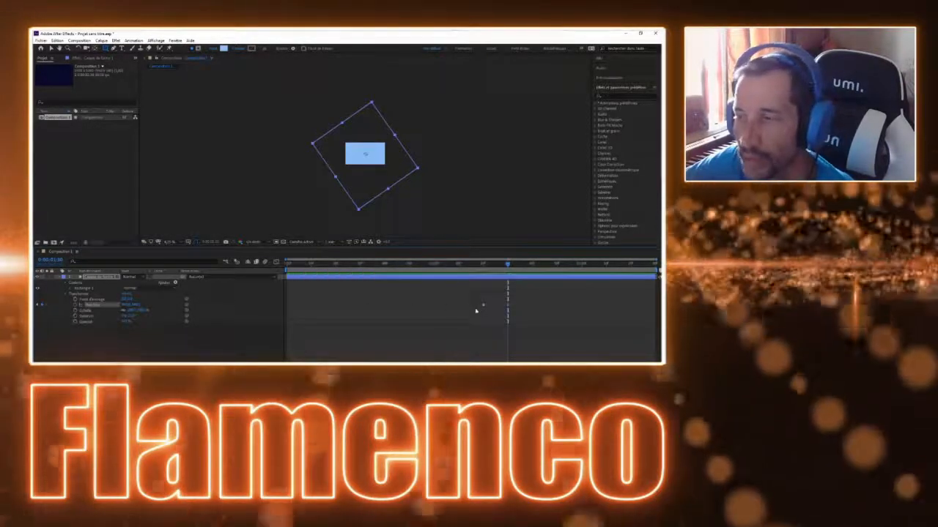
left_click_drag(508, 265, 269, 266)
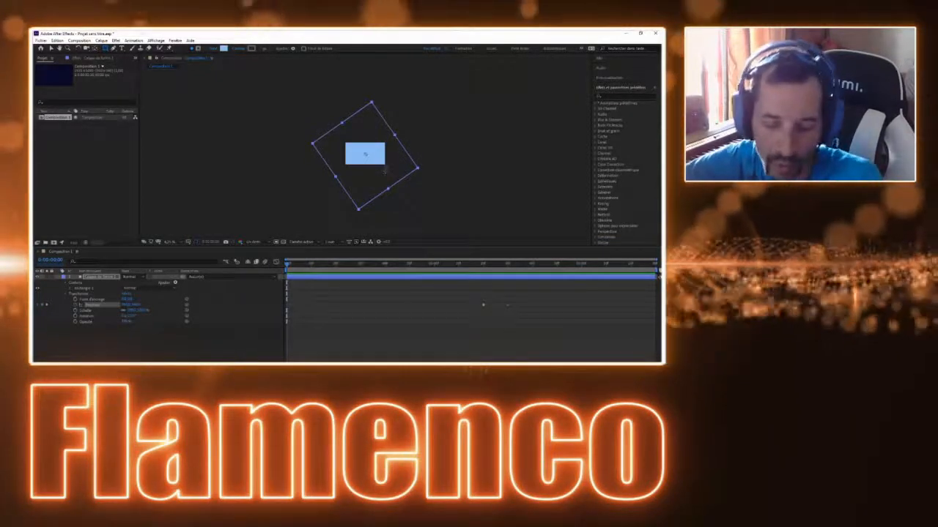
- Keyframe the shape layer's Position with the rectangle fully left of the frame at 0:00:00:00 and fully right of it at the composition's end
left_click(51, 47)
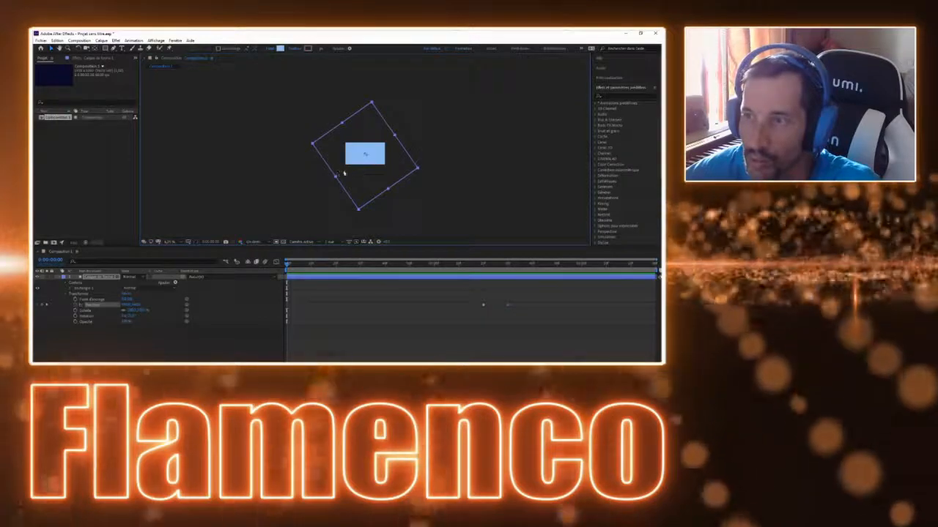
mouse_move(334, 172)
left_mouse_down()
mouse_move(275, 168)
mouse_move(333, 169)
left_mouse_up()
left_click_drag(269, 148, 254, 172)
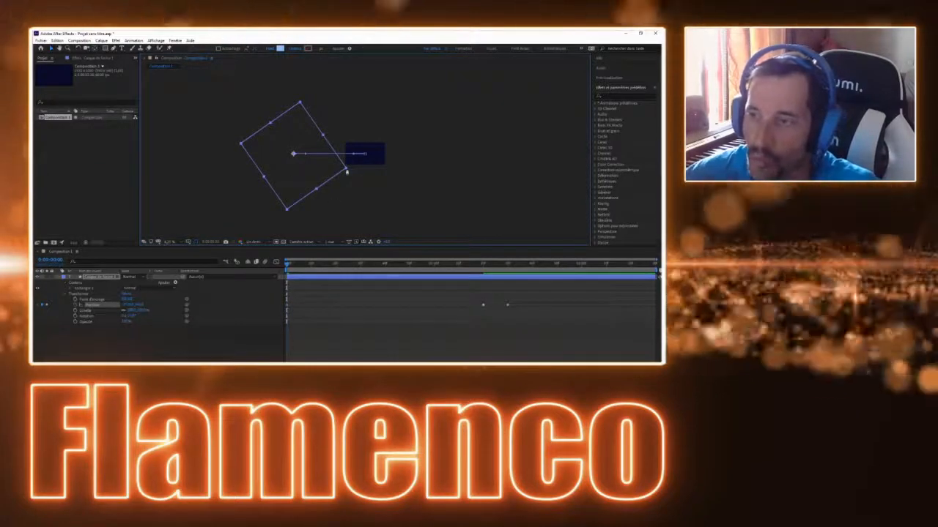
left_click_drag(286, 264, 654, 265)
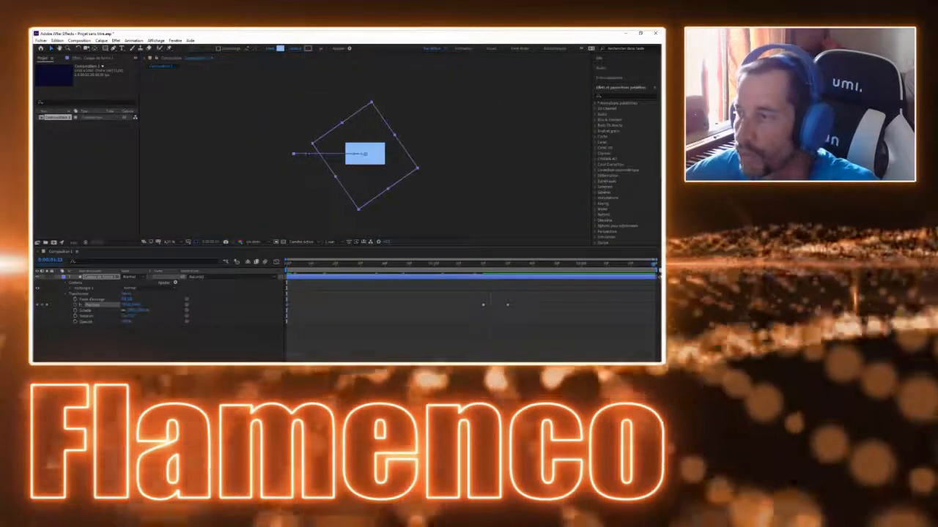
left_click_drag(364, 153, 380, 155)
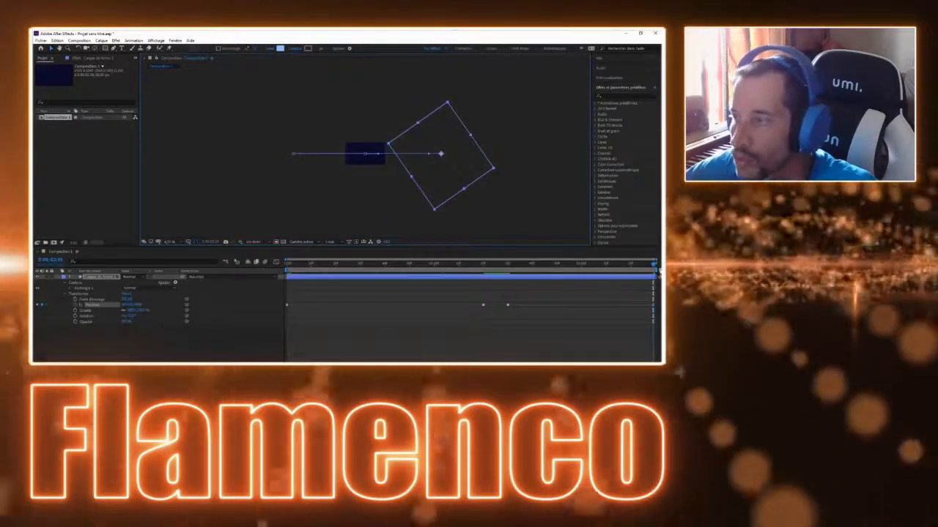
- Preview the rectangle's sweep across the frame from the start of the composition
left_click_drag(654, 265, 228, 250)
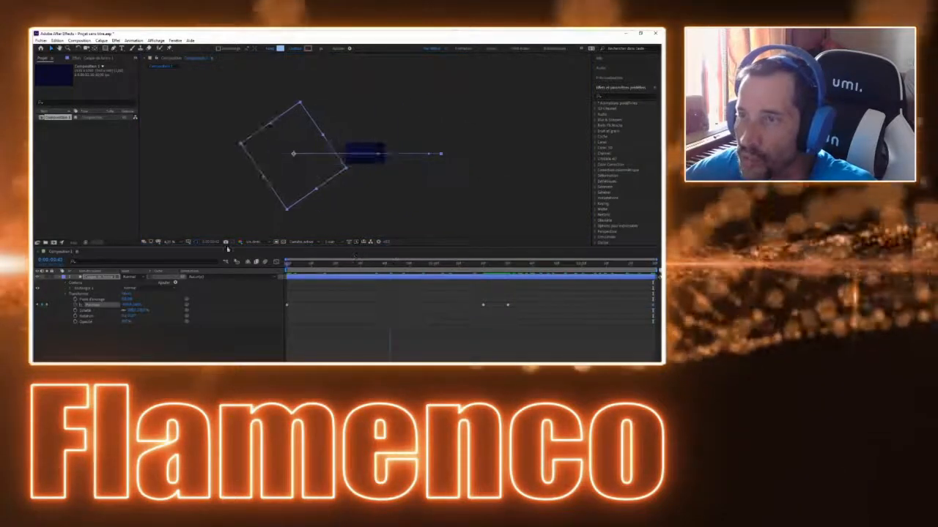
scroll(360, 178, "up", 2)
scroll(360, 177, "up", 2)
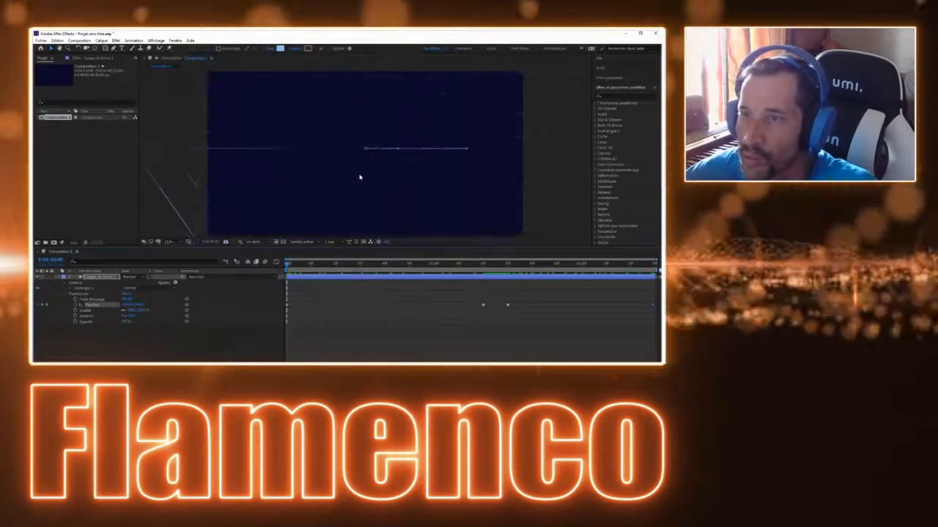
scroll(360, 177, "down", 2)
key("space")
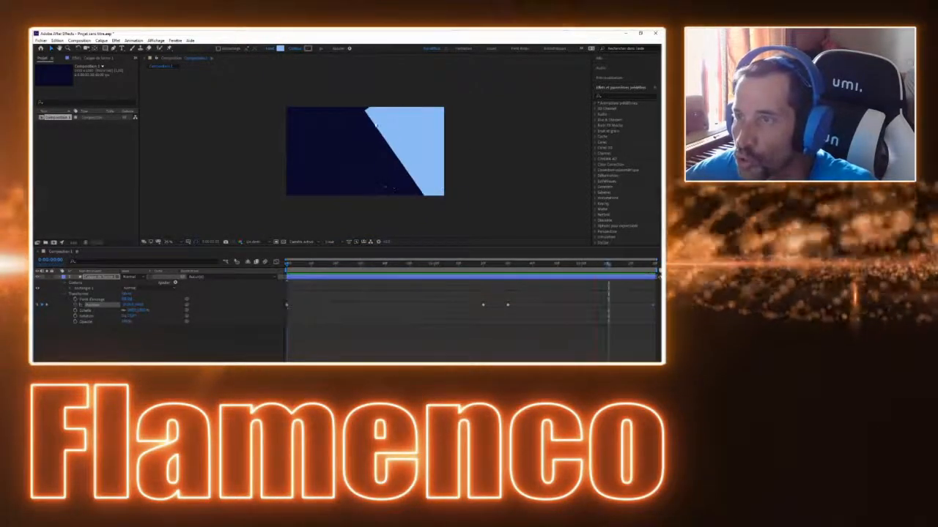
key("space")
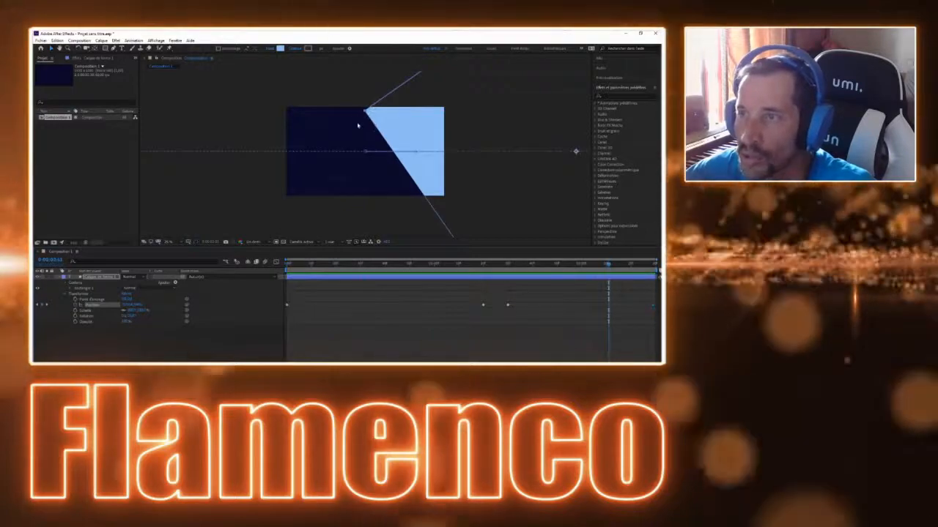
- Stretch the rectangle's vertical scale to about 108.5% and preview the animation again from the start
scroll(410, 112, "down", 1)
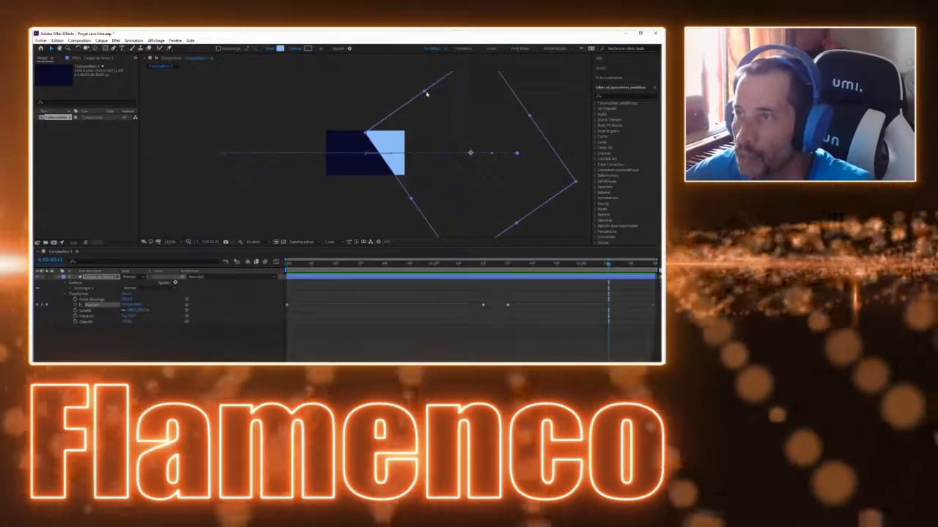
left_click_drag(424, 92, 420, 88)
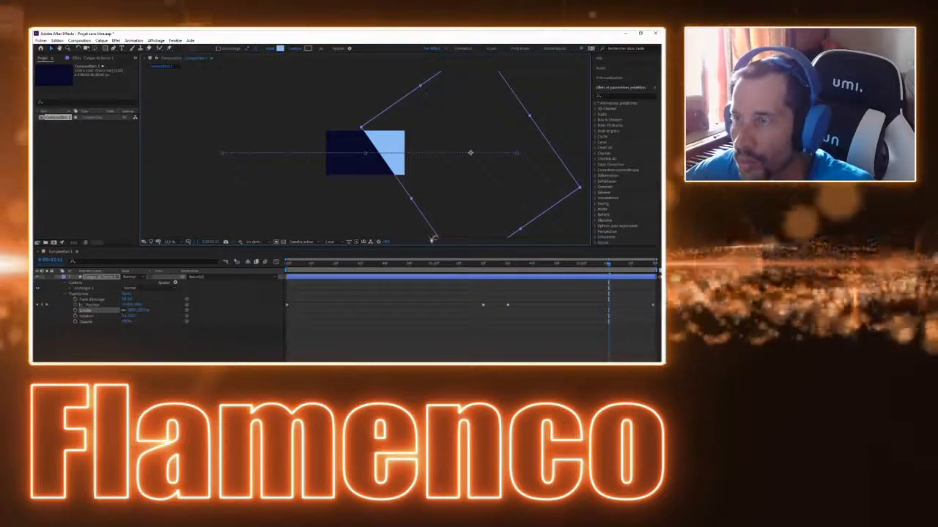
left_click_drag(609, 264, 280, 252)
key("space")
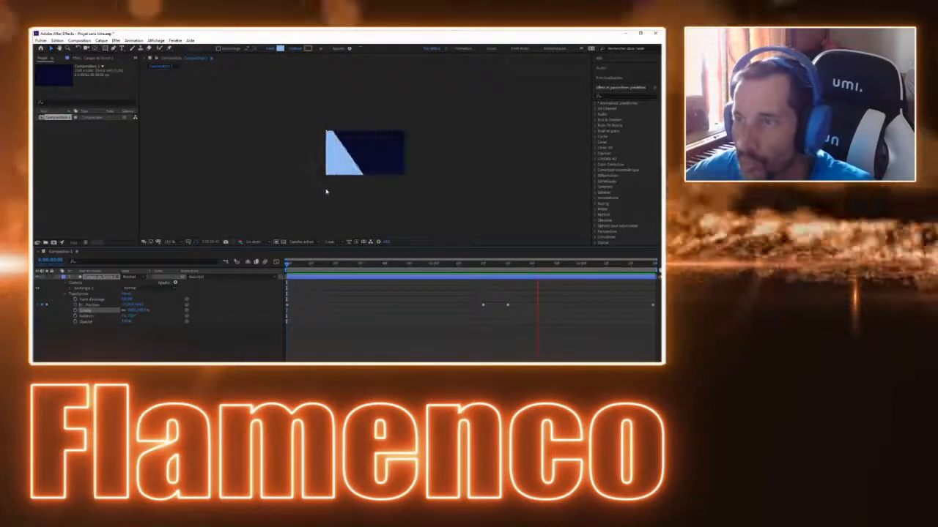
left_click(496, 265)
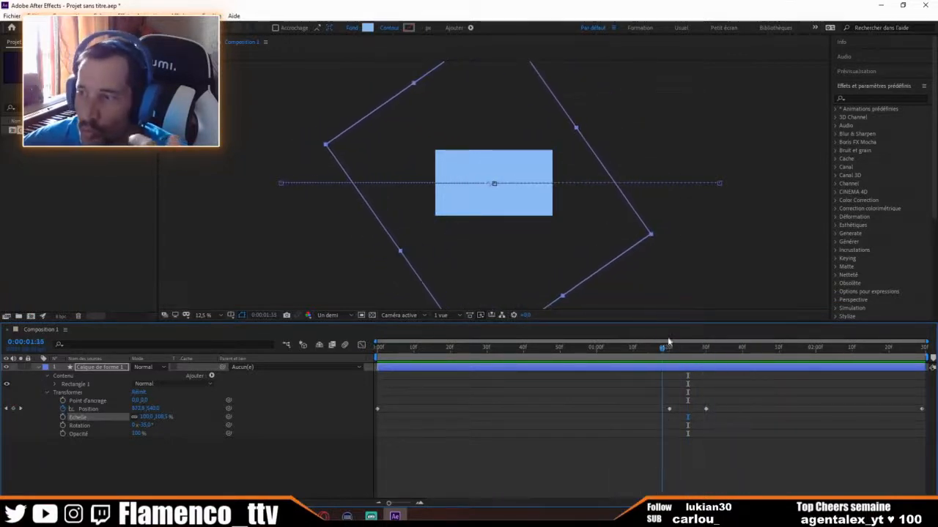
left_click_drag(487, 322, 344, 325)
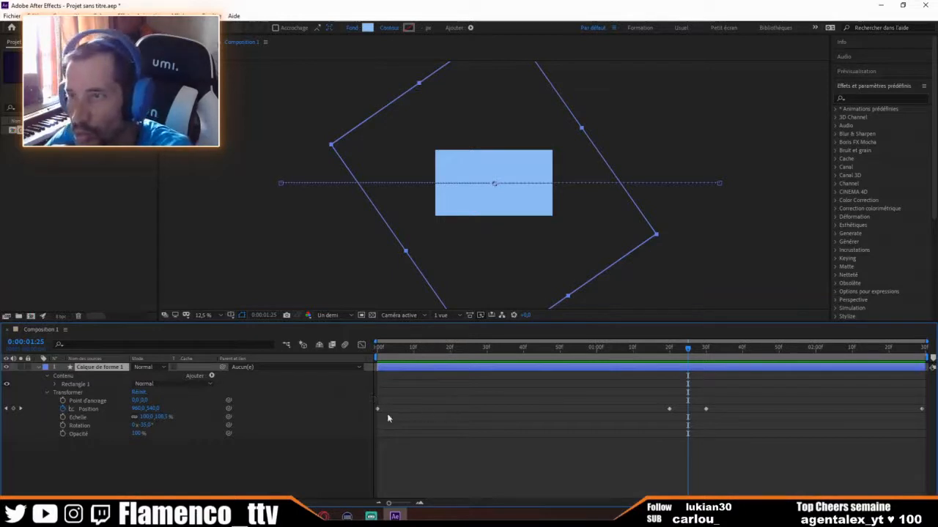
- Apply Easy Ease to all four Position keyframes and show their speed graph in the Graph Editor
left_click_drag(376, 390, 927, 422)
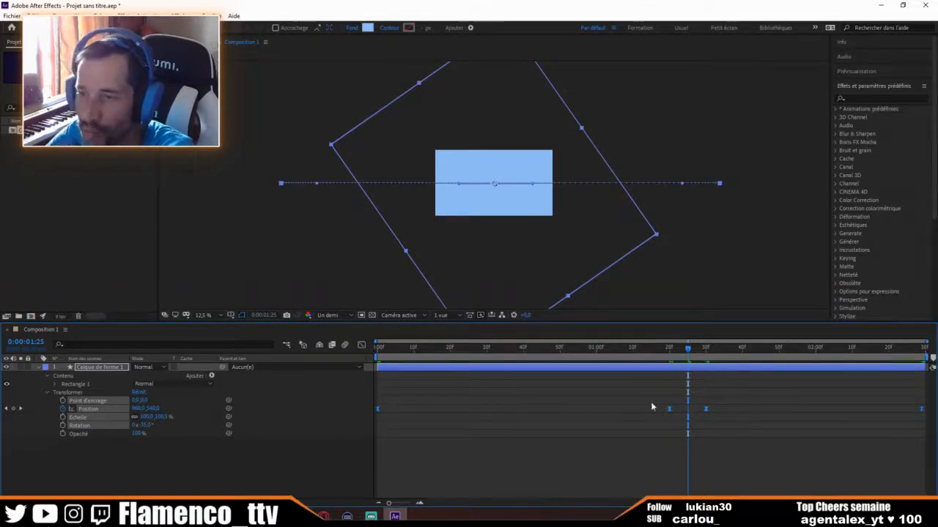
left_click(361, 345)
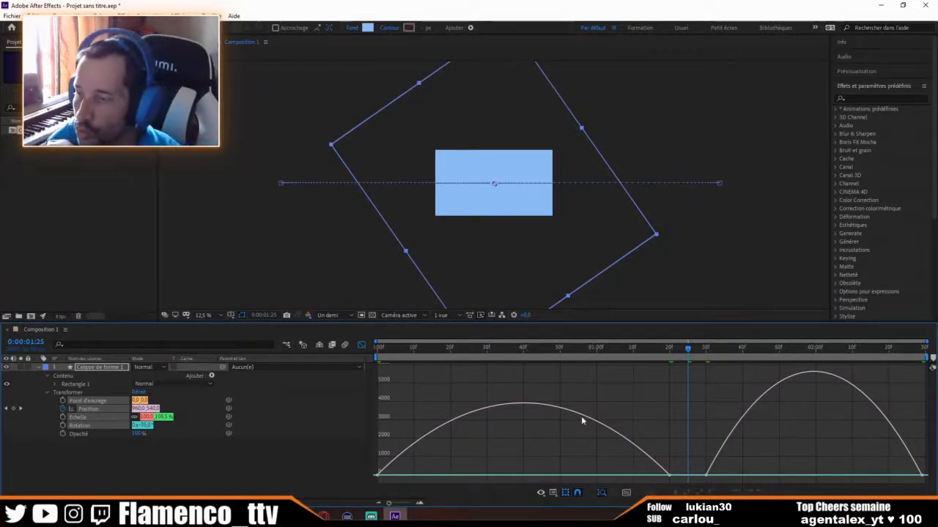
left_click(553, 493)
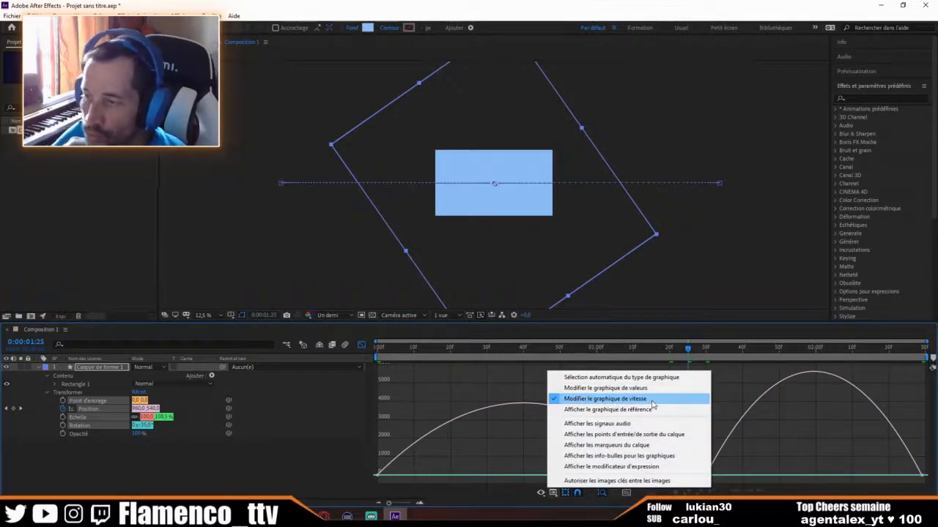
left_click(485, 499)
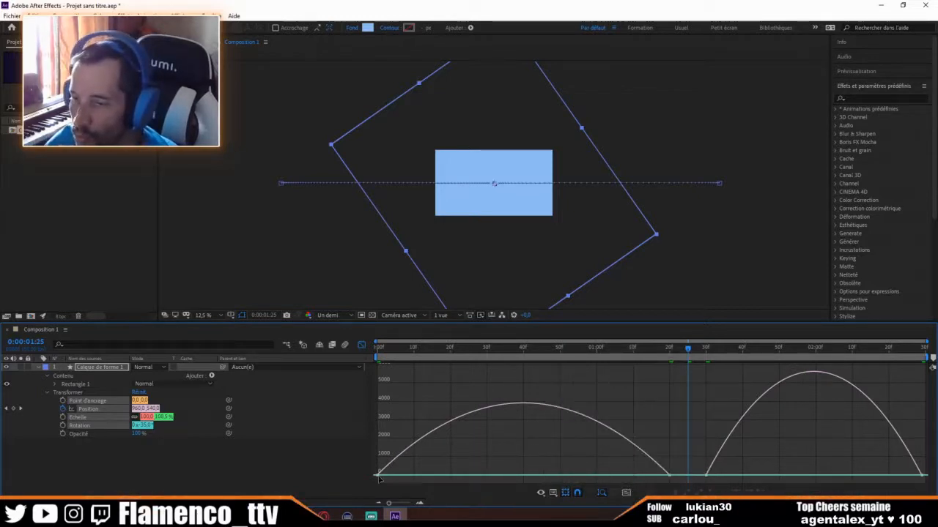
- Lengthen the outgoing ease of the first Position keyframe and the incoming ease of the last one, and preview from the start
left_click(377, 476)
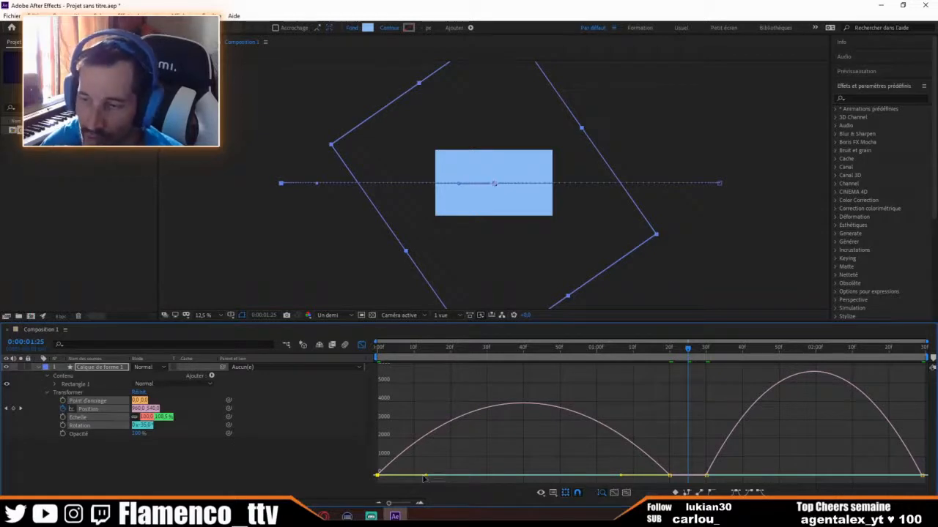
left_click_drag(428, 478, 494, 480)
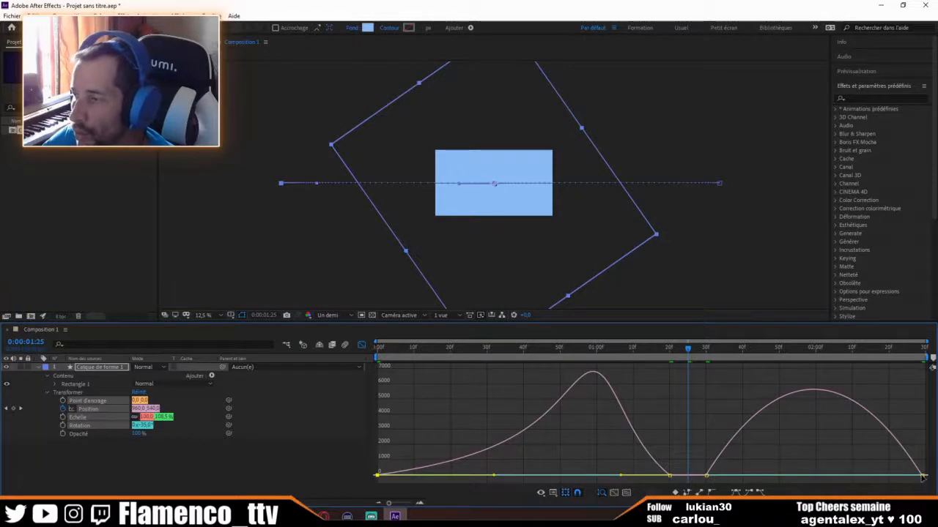
left_click_drag(922, 476, 843, 476)
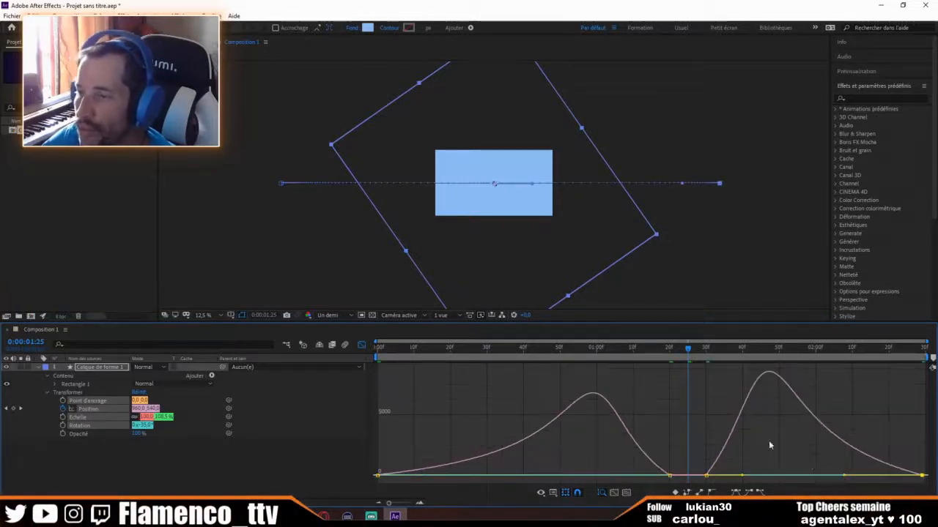
key("Home")
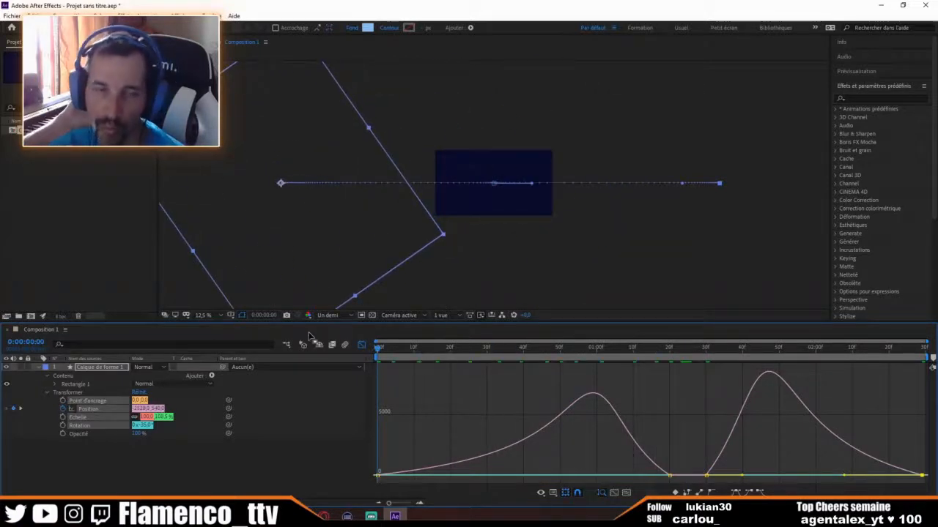
key("space")
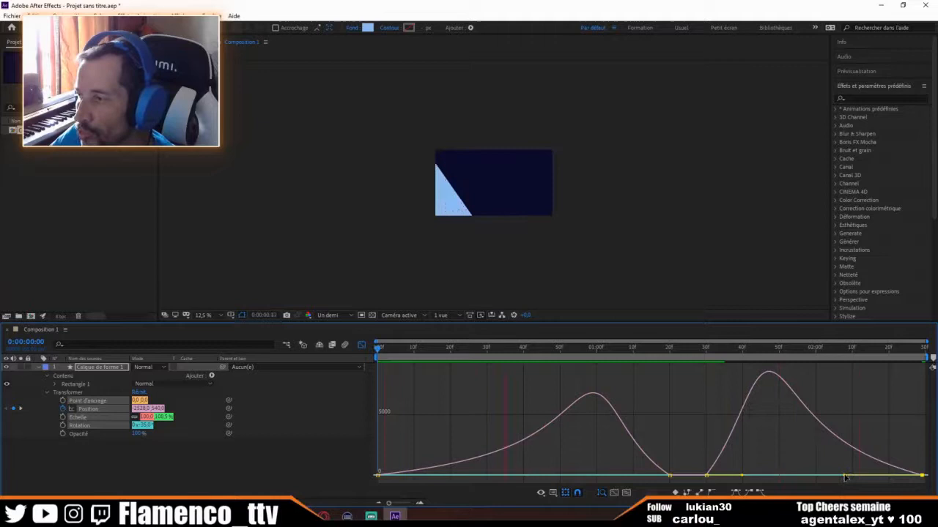
- Lengthen the incoming ease of the last and second Position keyframes further, and slightly shorten the first keyframe's outgoing ease
left_click_drag(844, 478, 800, 476)
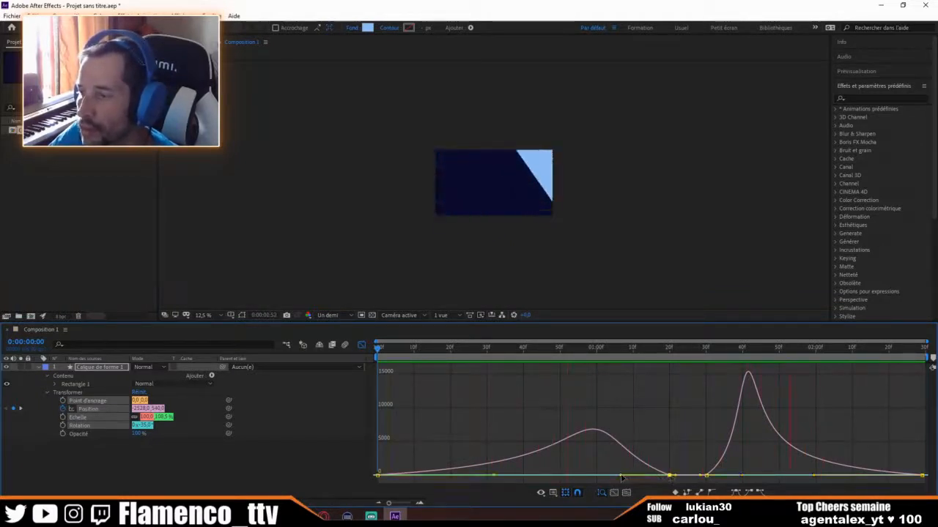
left_click_drag(668, 477, 583, 475)
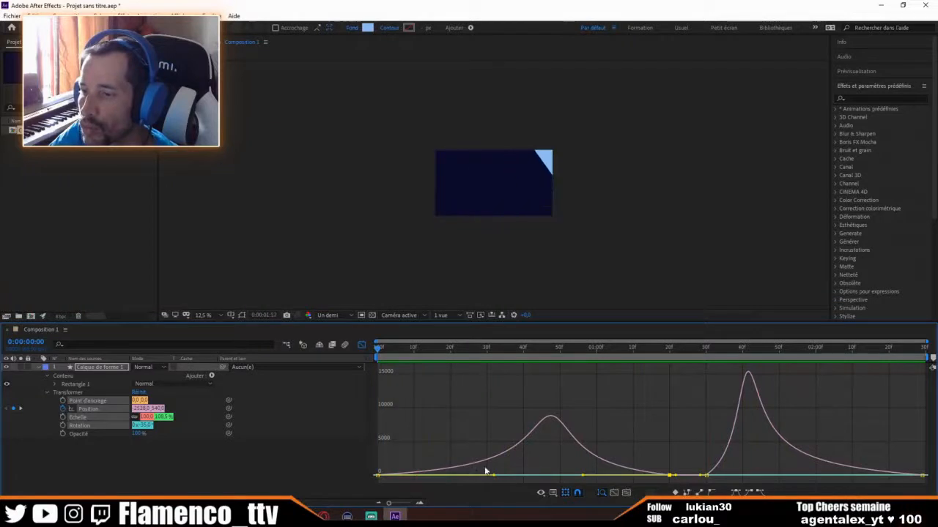
left_click_drag(493, 475, 478, 475)
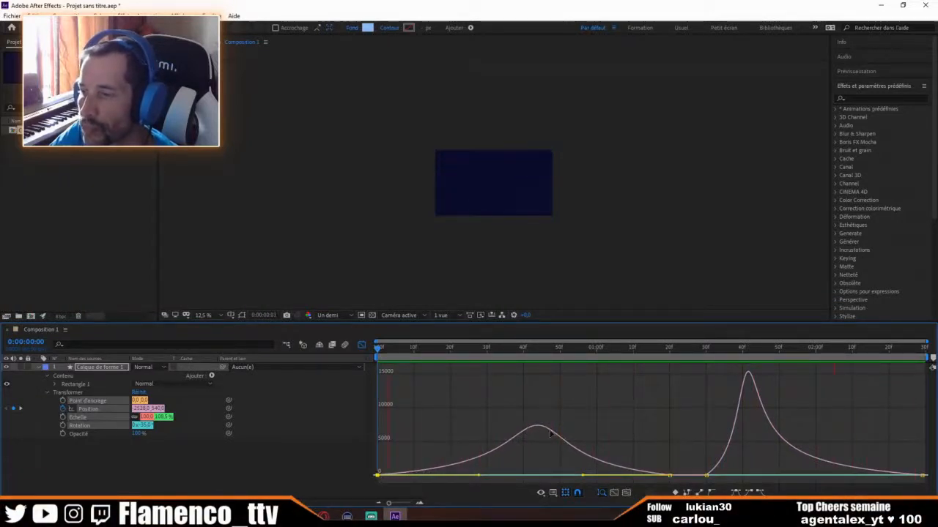
- Move the second Position keyframe earlier to about 0:00:00:54 in the speed graph and close the Graph Editor
left_click_drag(670, 476, 527, 469)
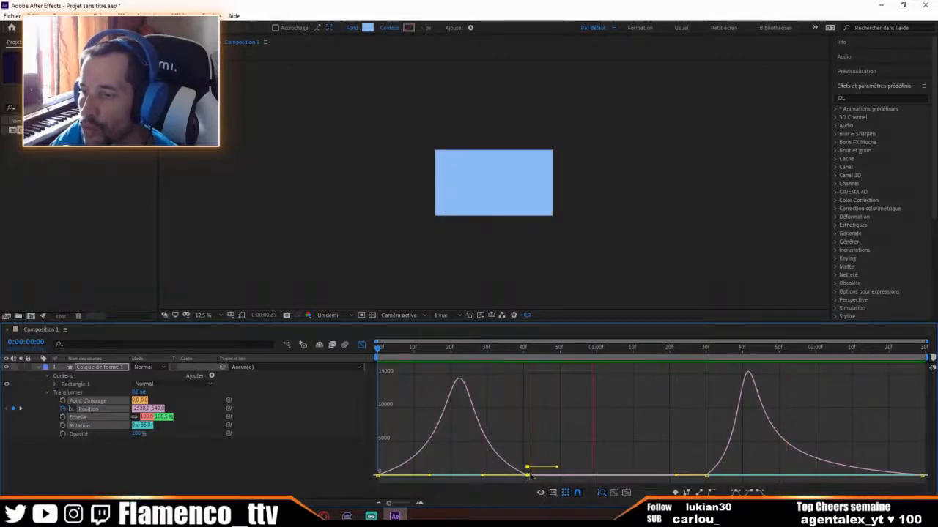
left_click_drag(527, 475, 575, 476)
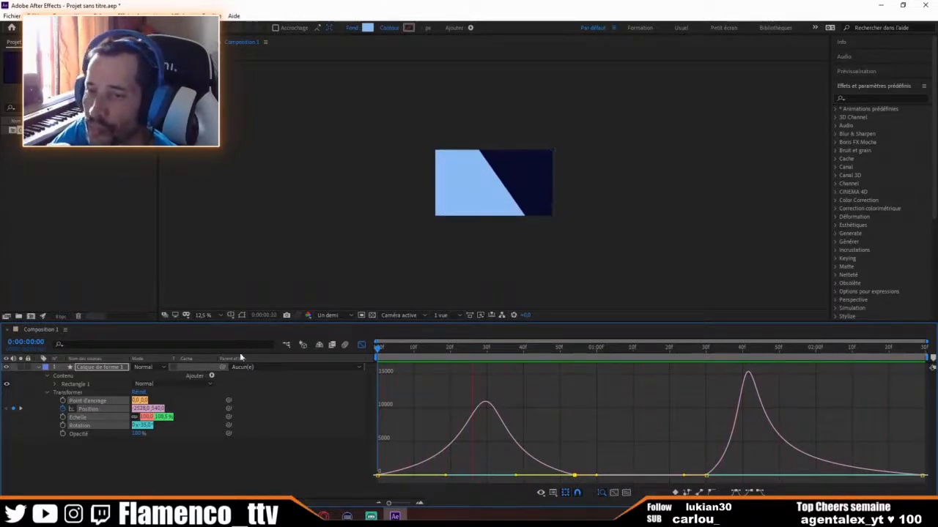
left_click(213, 457)
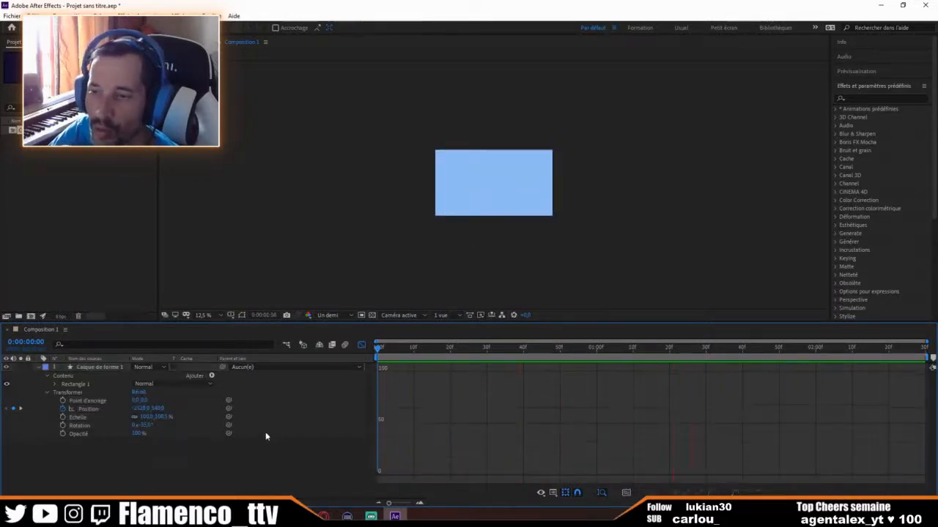
left_click(361, 346)
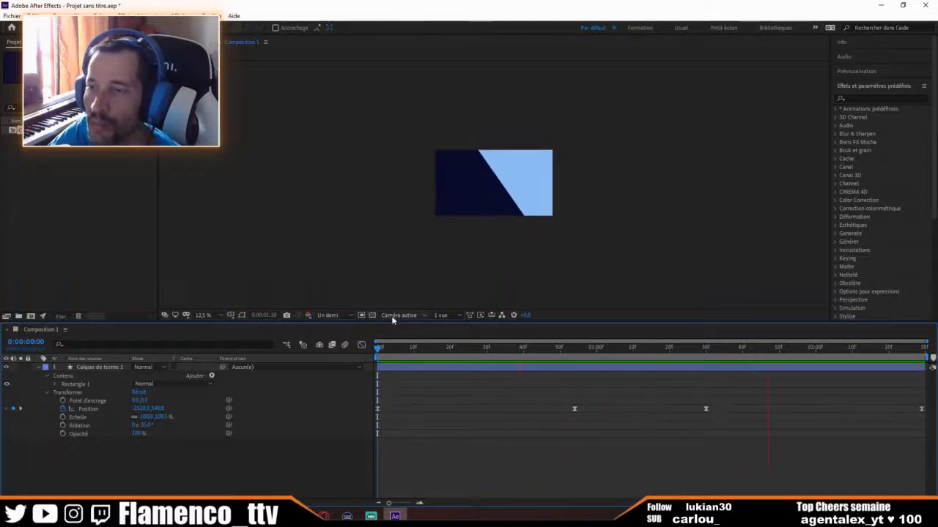
- Stop the preview, duplicate the shape layer with the playhead at 0:00:01:10, and select the original layer beneath the copy
left_click(42, 370)
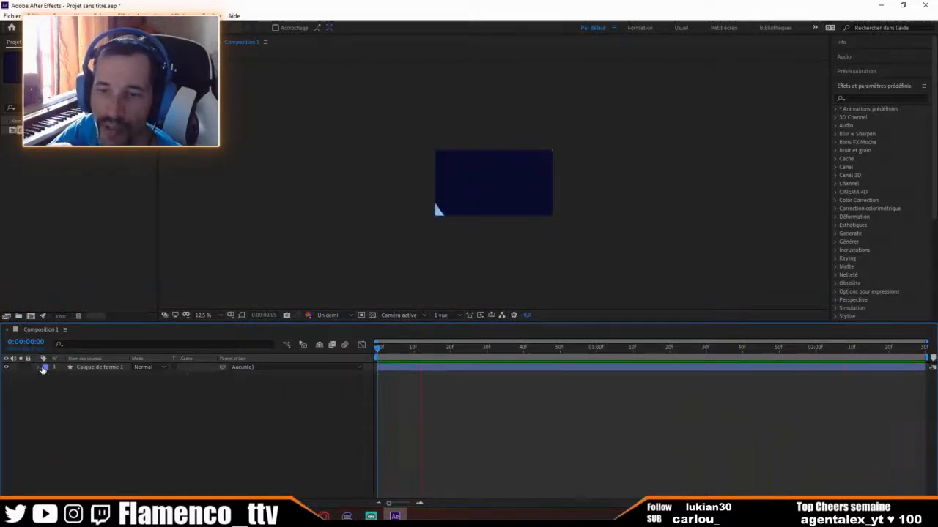
left_click(109, 369)
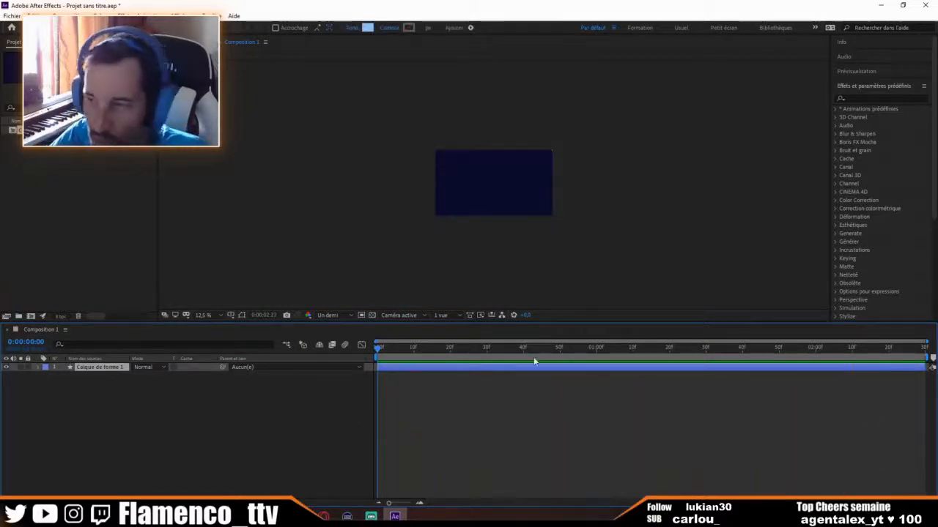
key("space")
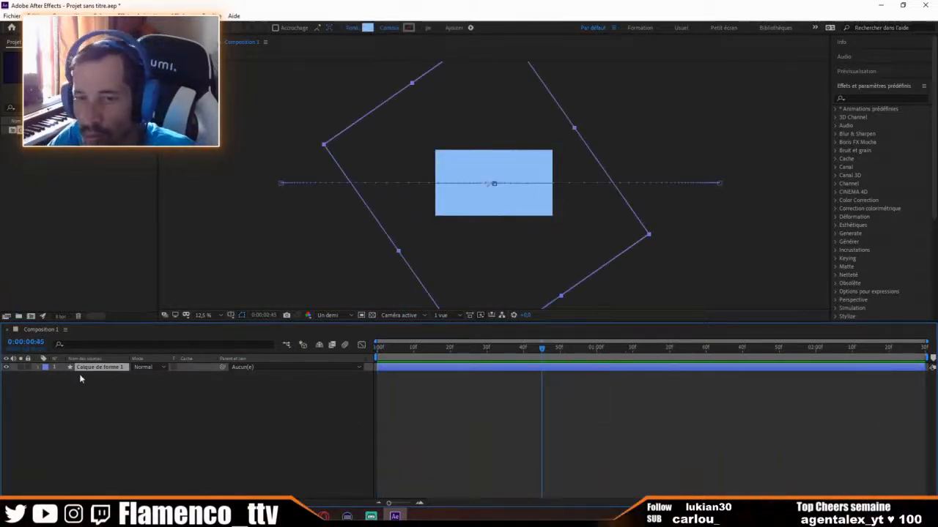
left_click(41, 369)
left_click_drag(540, 351, 633, 350)
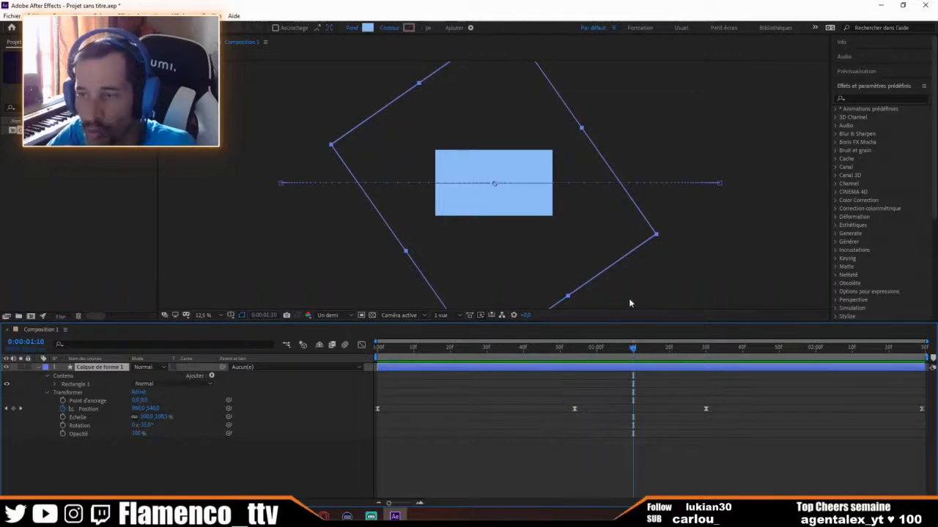
key("ctrl+d")
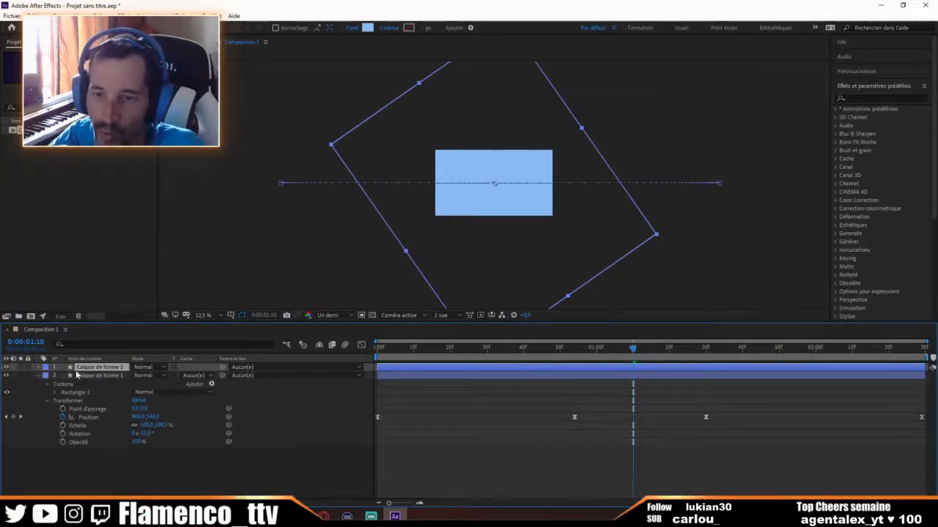
left_click(104, 378)
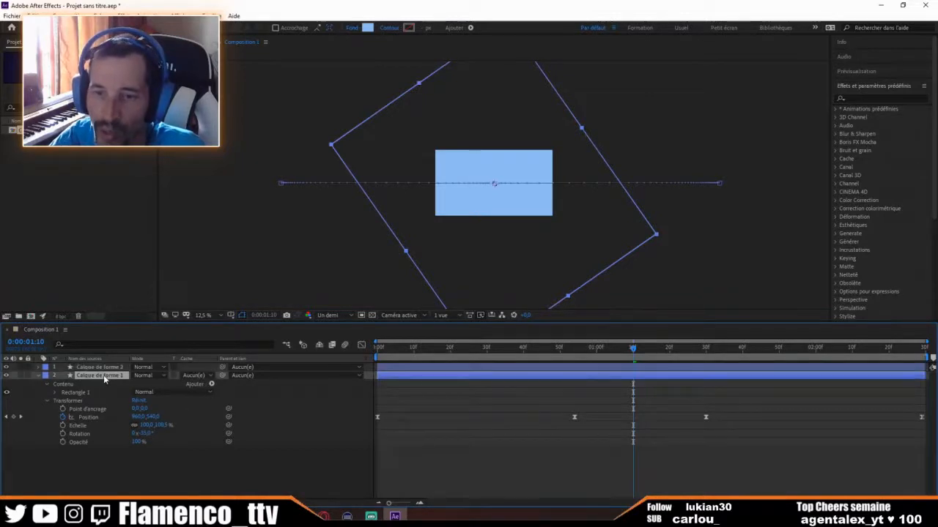
- Rename the original shape layer beneath the copy as bleu
right_click(104, 378)
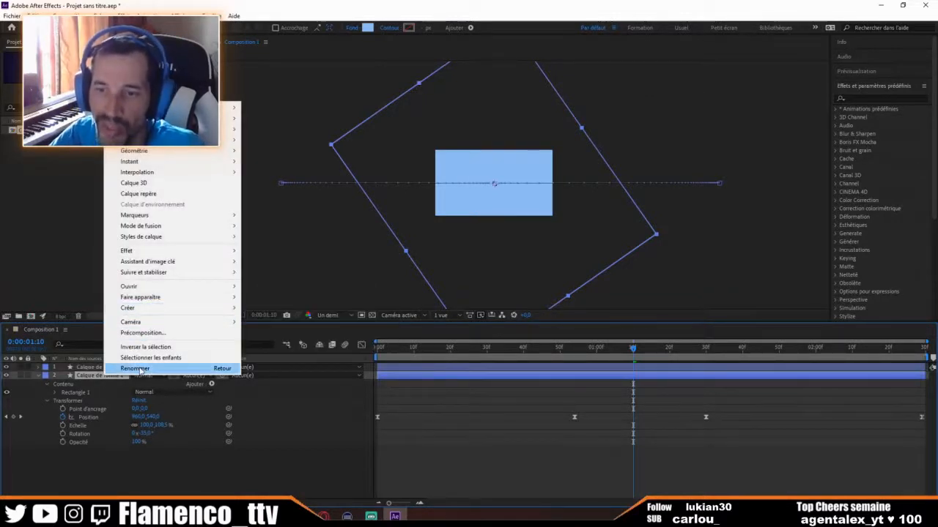
left_click(135, 368)
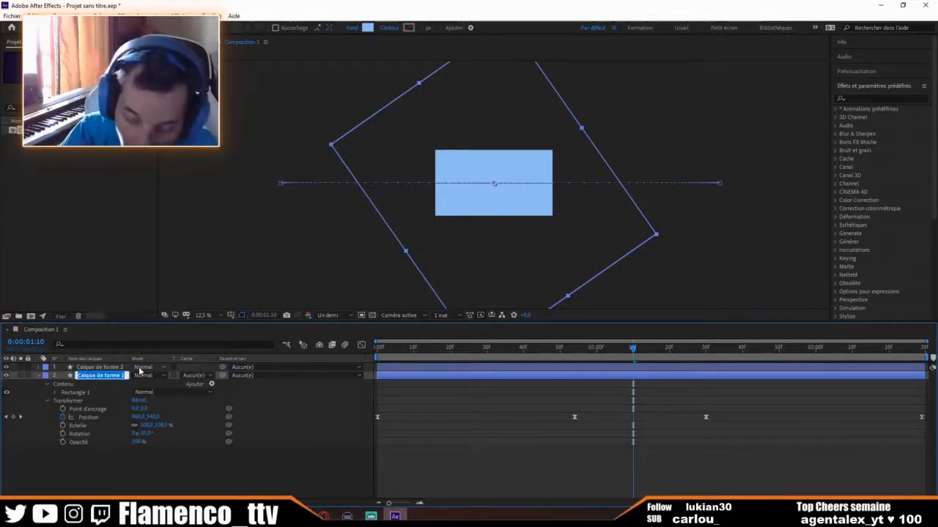
type("bleu")
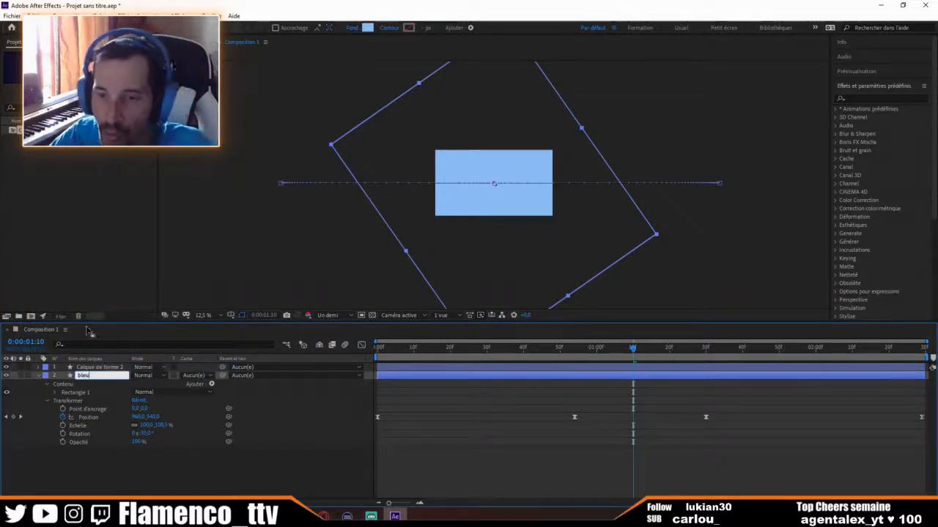
- Change the fill colour of the duplicated shape layer, Calque de forme 2, from light blue to magenta pink
left_click(107, 368)
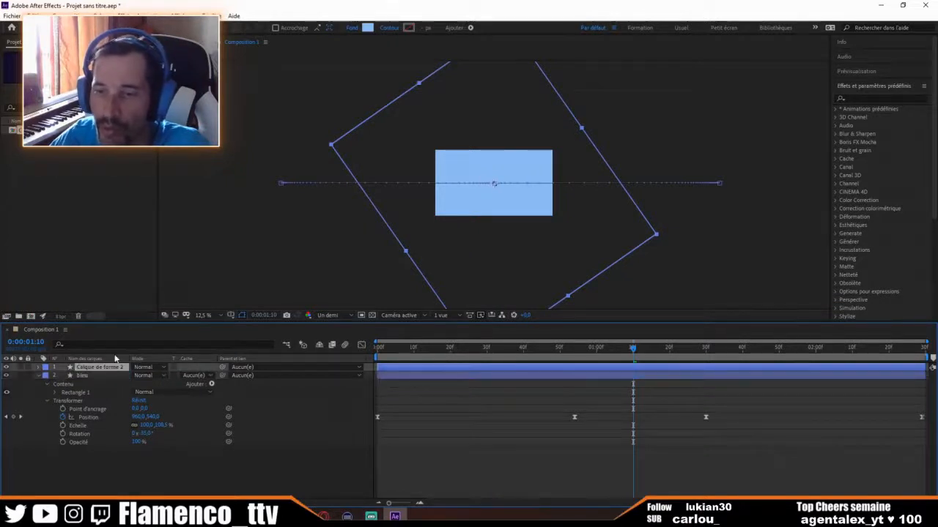
left_click(367, 28)
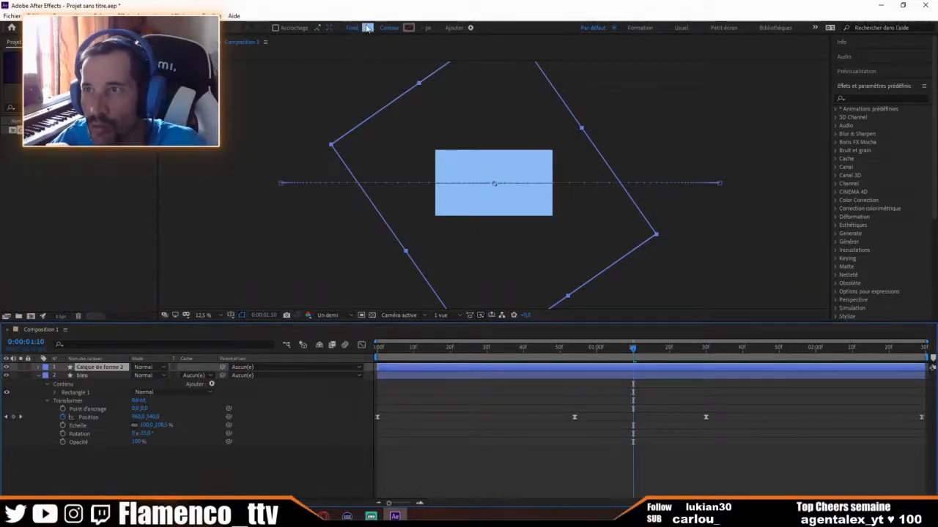
left_click(331, 298)
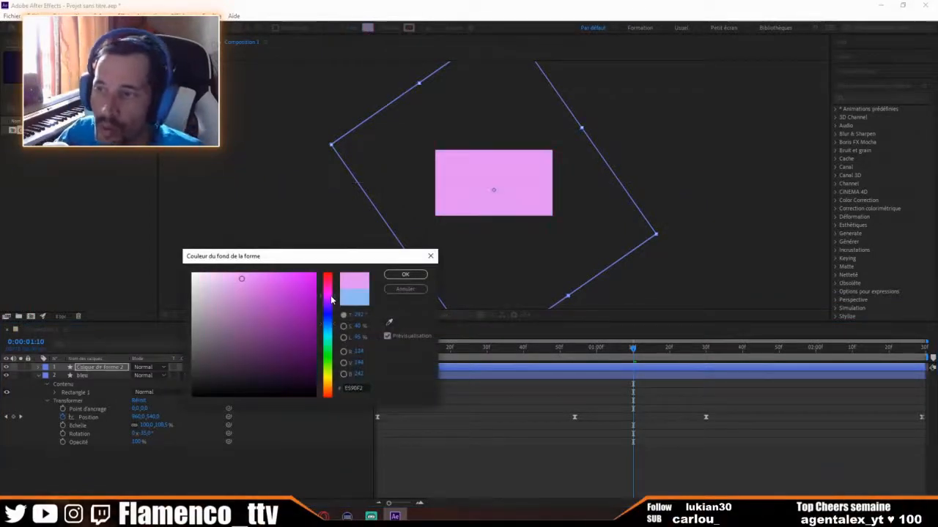
mouse_move(334, 295)
left_mouse_down()
mouse_move(331, 274)
mouse_move(333, 410)
mouse_move(330, 277)
mouse_move(330, 292)
mouse_move(296, 302)
left_mouse_up()
left_click(408, 274)
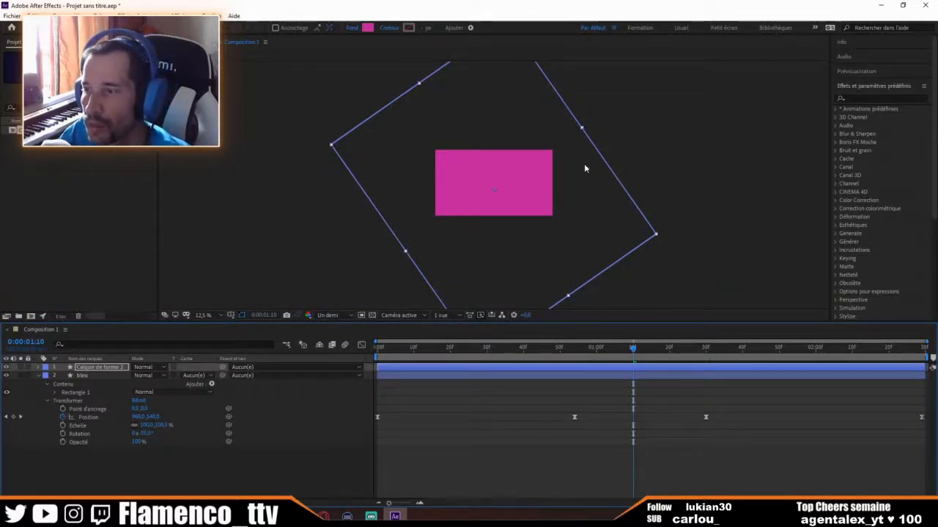
- Enlarge the pink rectangle past the blue one on its leading edges at 0:00:02:29, and place its layer beneath bleu
left_click_drag(633, 352, 932, 356)
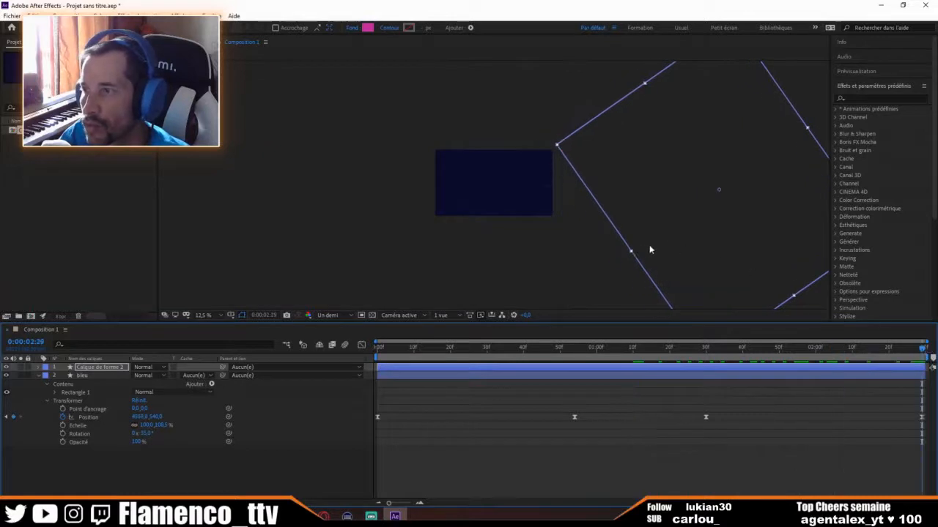
left_click(630, 253)
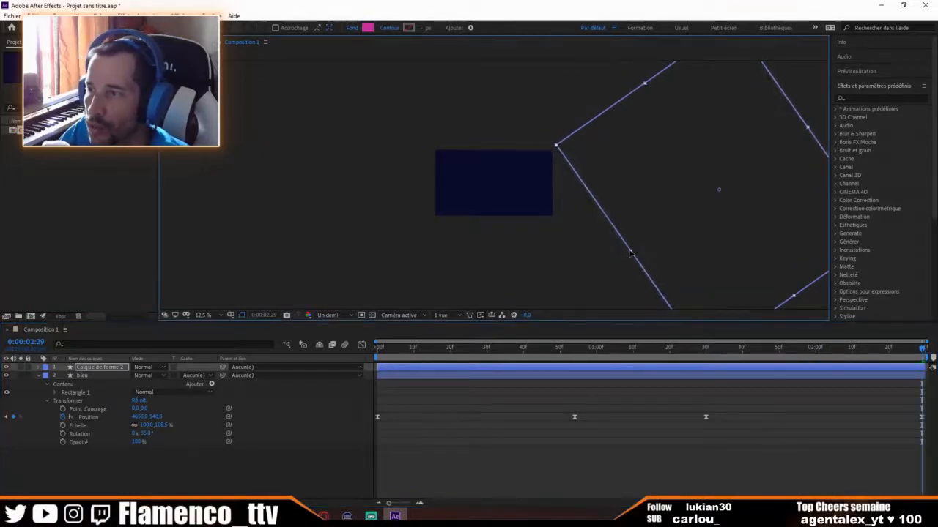
left_click_drag(630, 253, 610, 251)
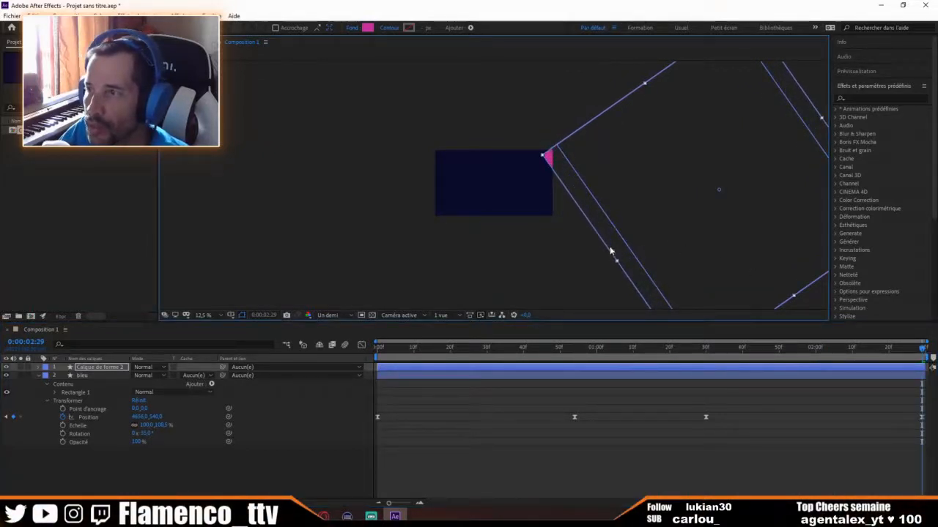
left_click_drag(644, 86, 631, 68)
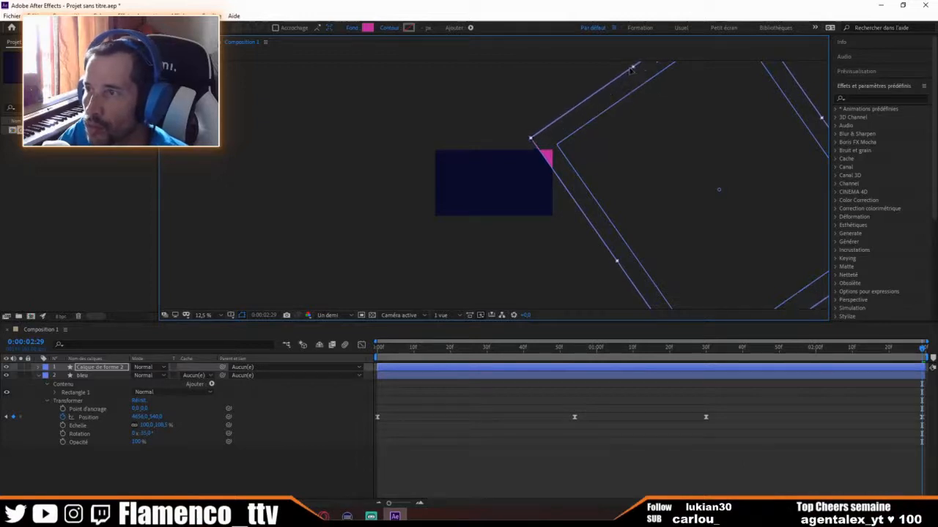
left_click_drag(920, 350, 748, 345)
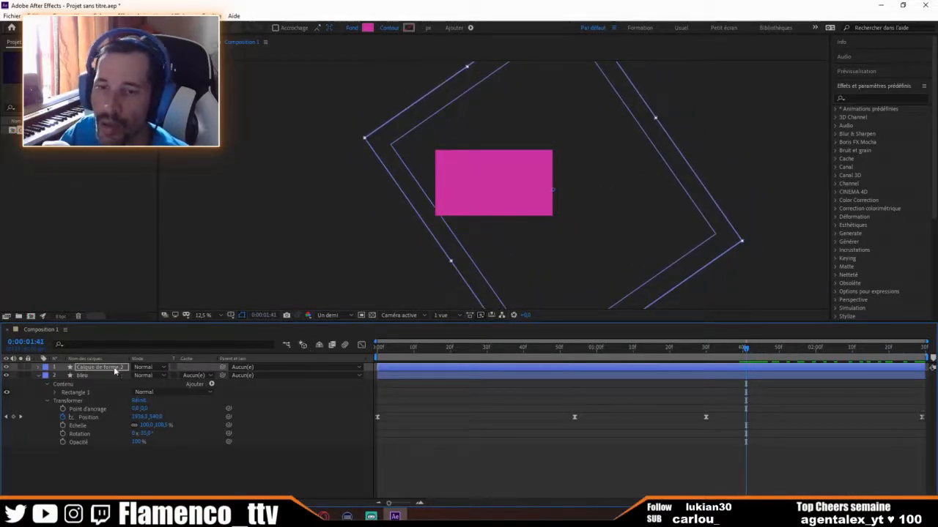
left_click_drag(114, 372, 109, 460)
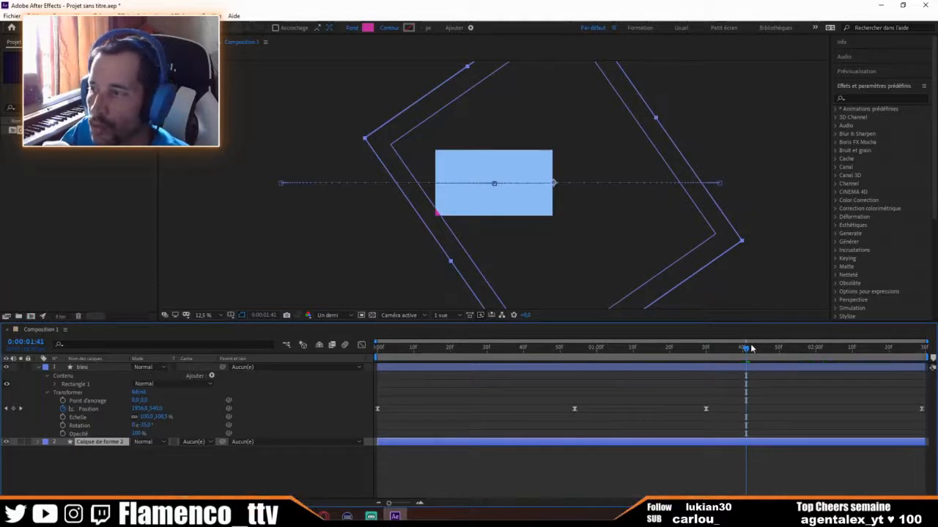
- Move both rectangle layers fully out of the frame, further left at 0:00:00:00 and further right at 0:00:02:29
left_click_drag(751, 348, 312, 309)
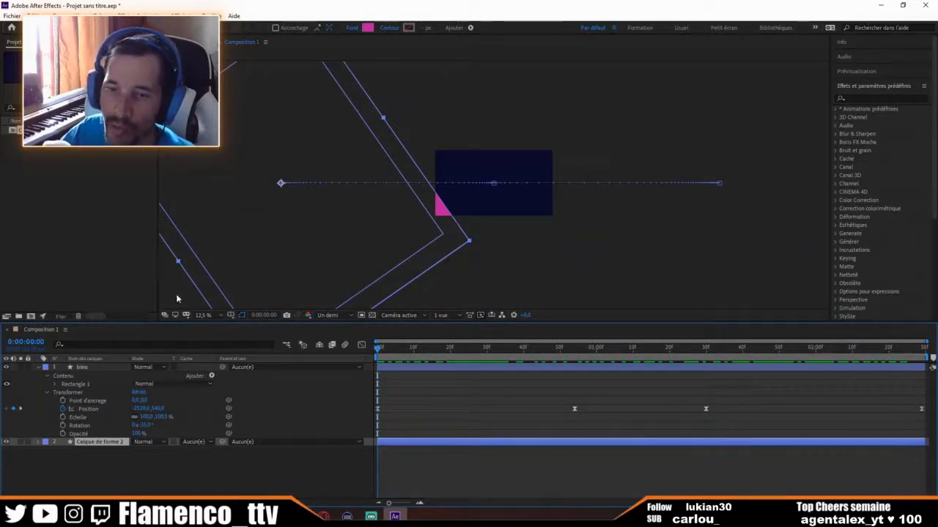
left_click(94, 368)
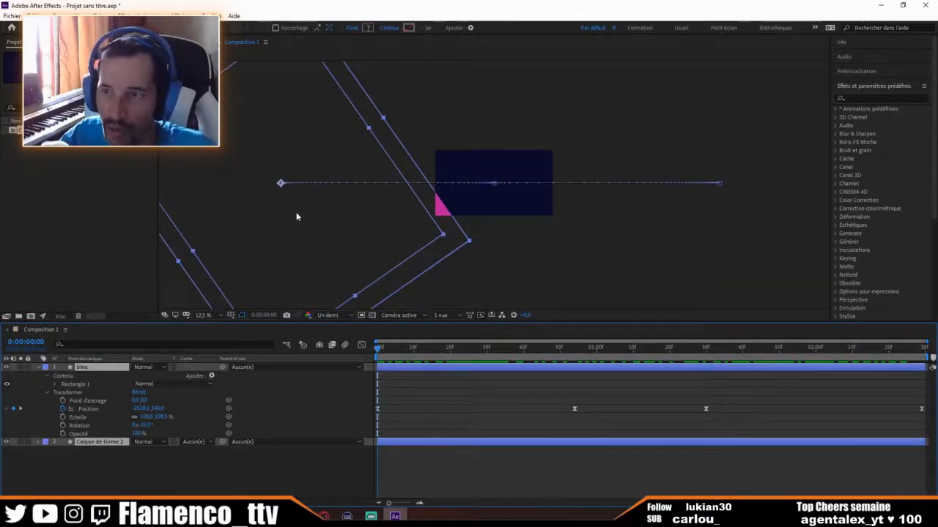
left_click_drag(297, 216, 279, 218)
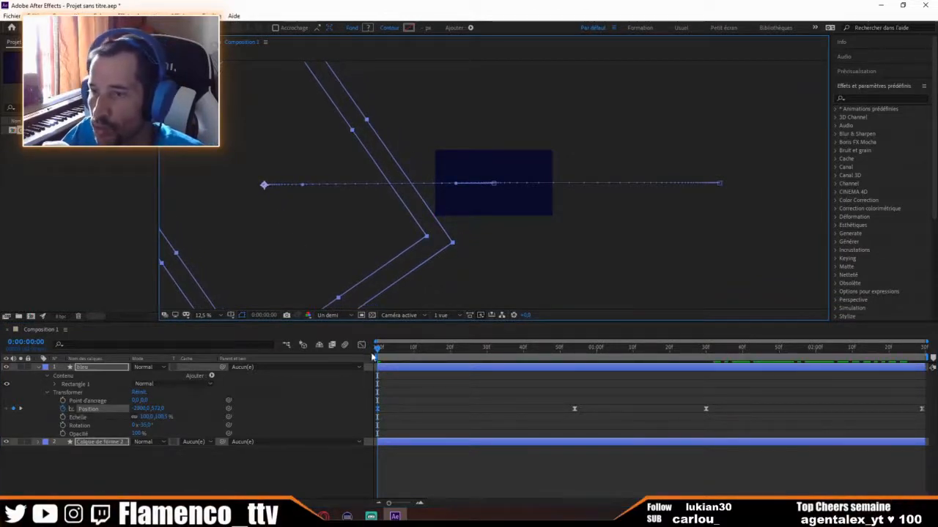
left_click_drag(379, 352, 932, 342)
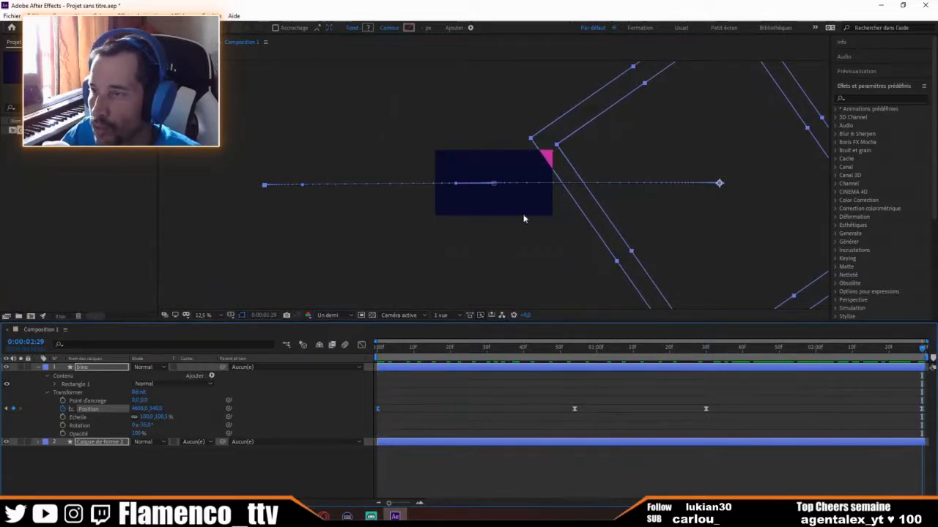
left_click_drag(672, 153, 687, 152)
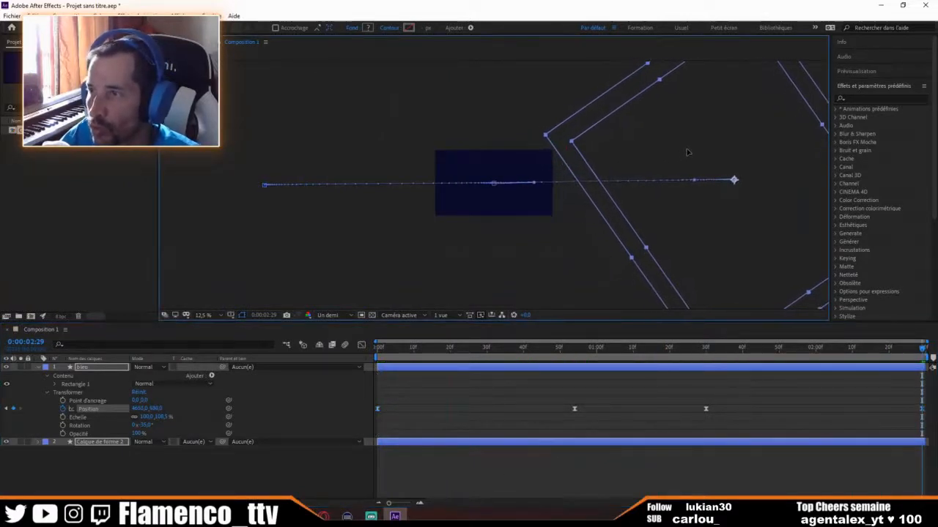
- Preview the two-colour transition from the start with the transparency grid turned on, and put the playhead at 0:00:00:57
key("space")
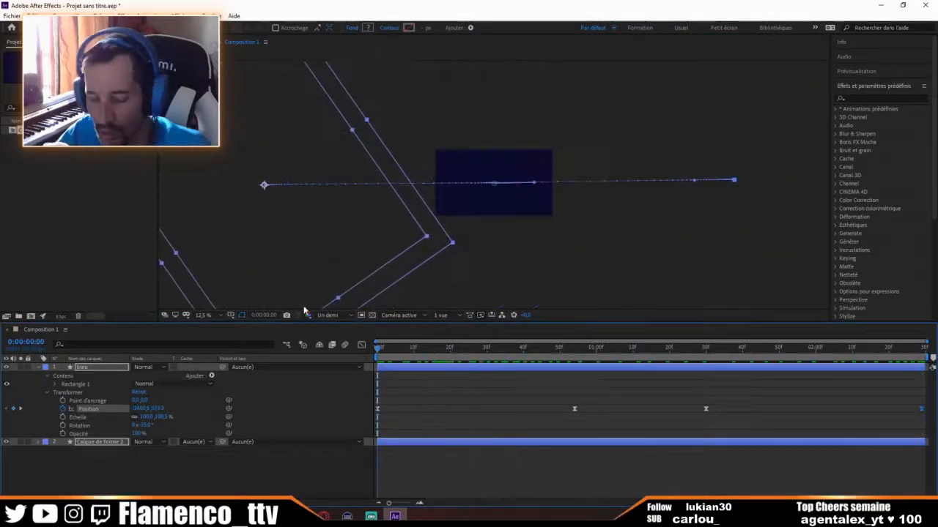
key("space")
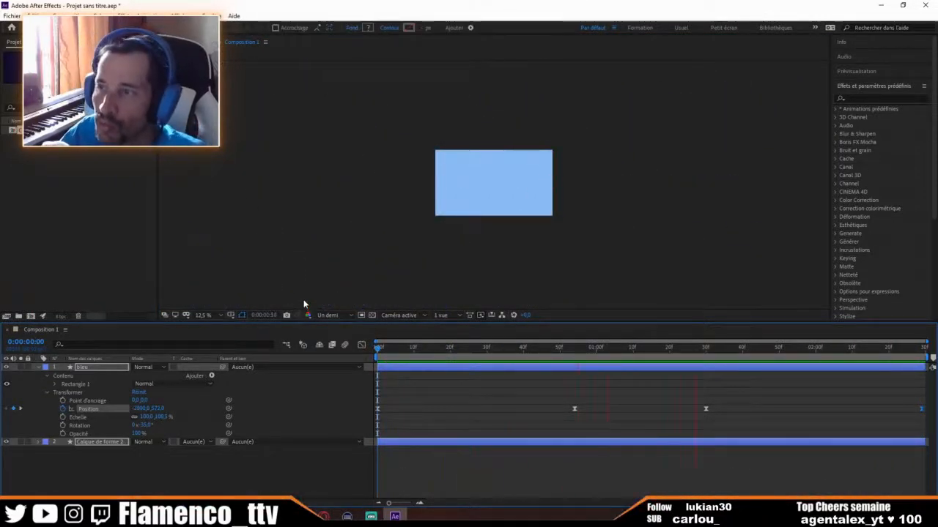
left_click(372, 315)
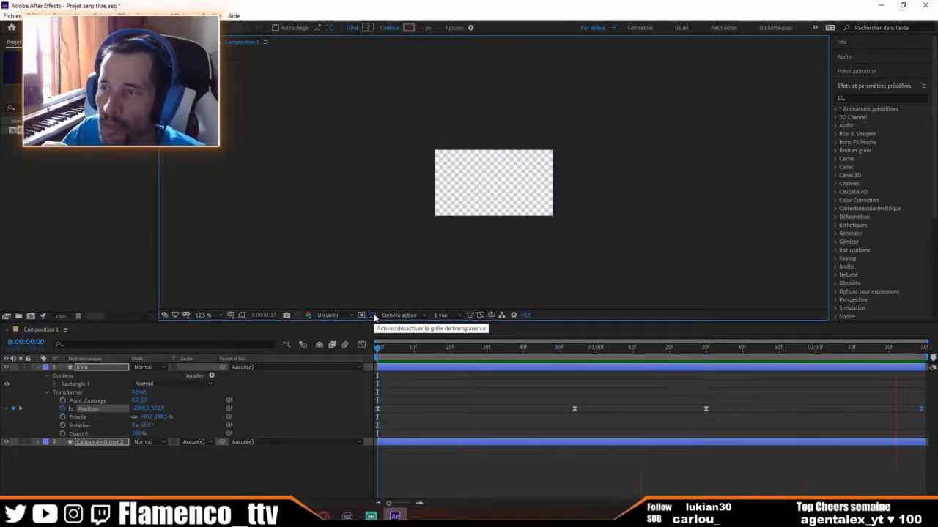
key("space")
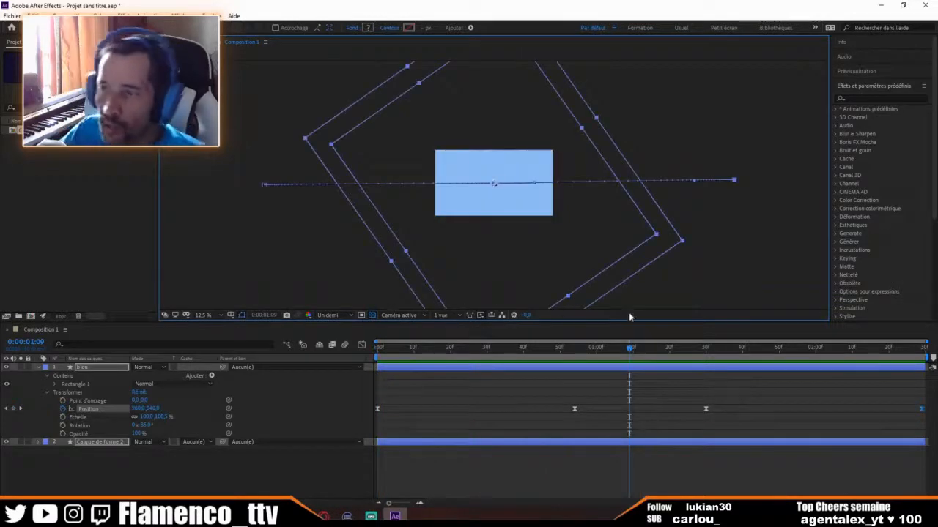
left_click_drag(632, 352, 587, 302)
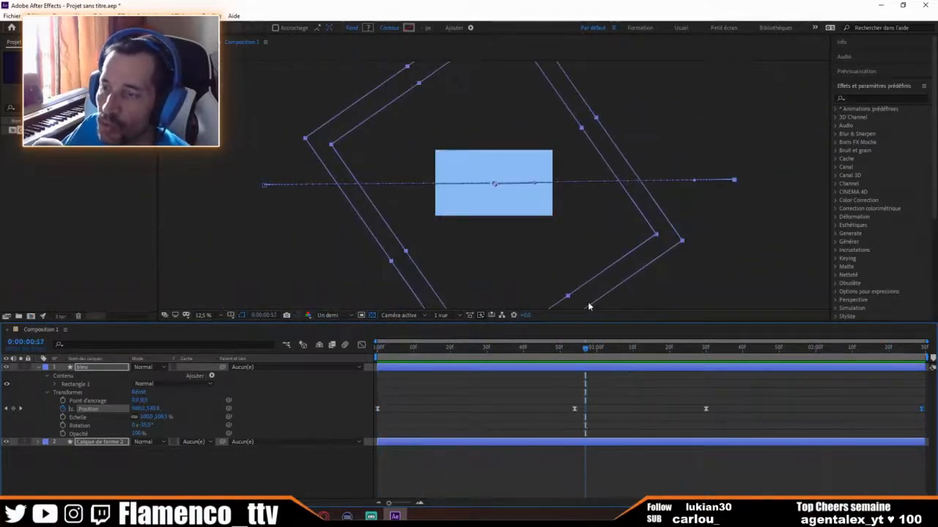
- Rename the pink shape layer beneath bleu as violet
right_click(95, 443)
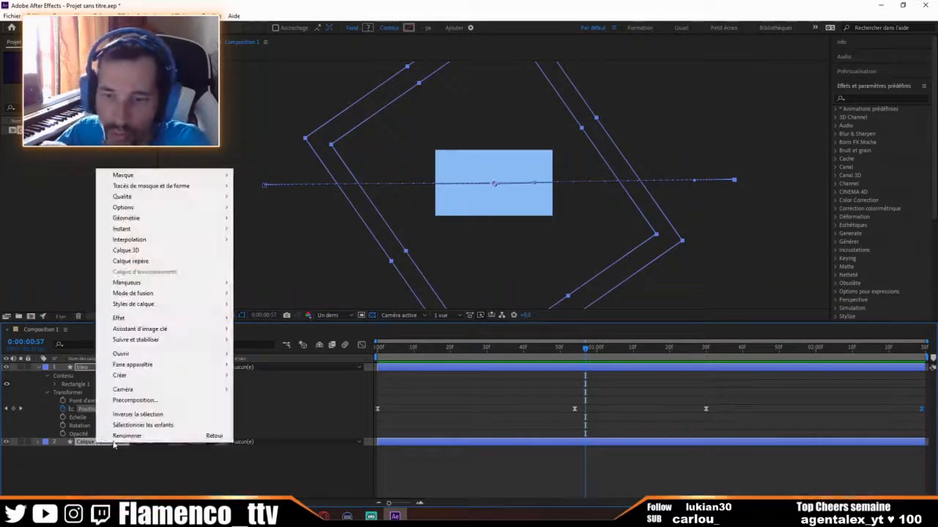
left_click(127, 436)
type("violet")
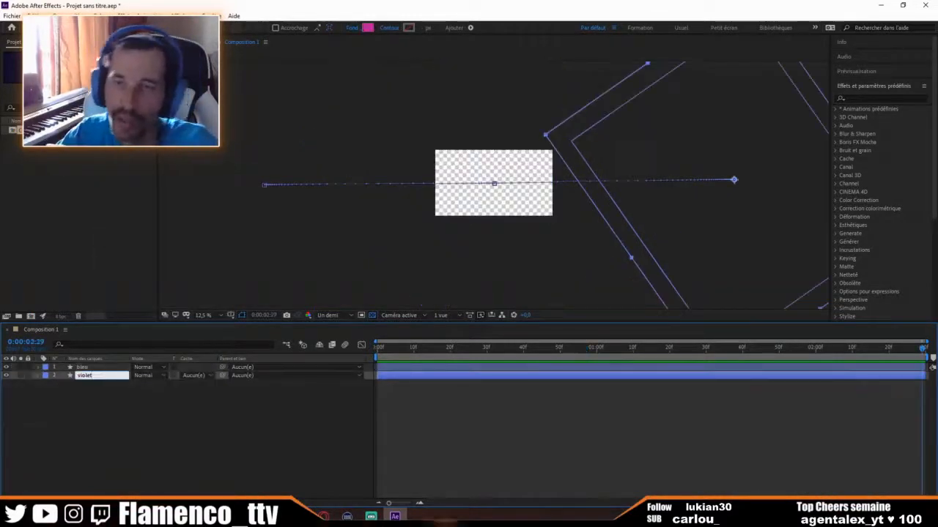
key("Return")
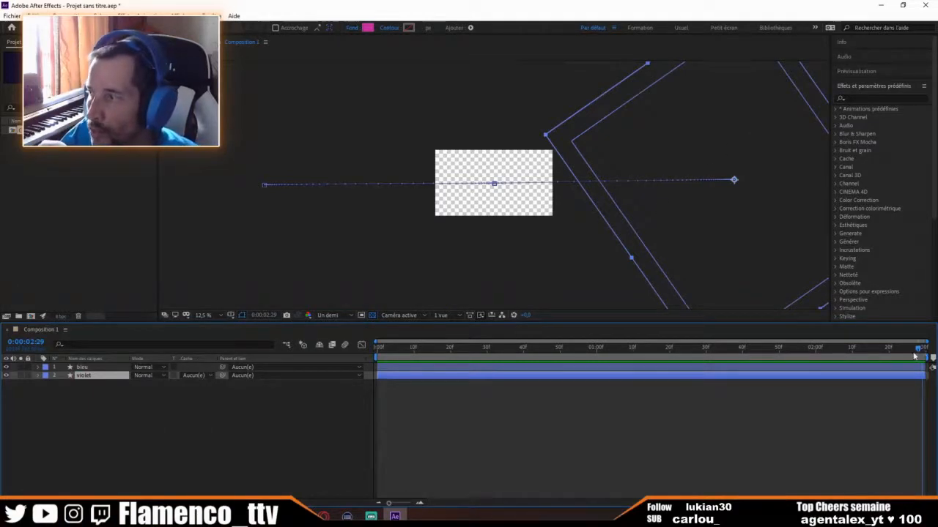
- Create a text layer with the playhead at 0:00:00:56 and place it above the bleu layer in the stack
left_click_drag(923, 348, 583, 291)
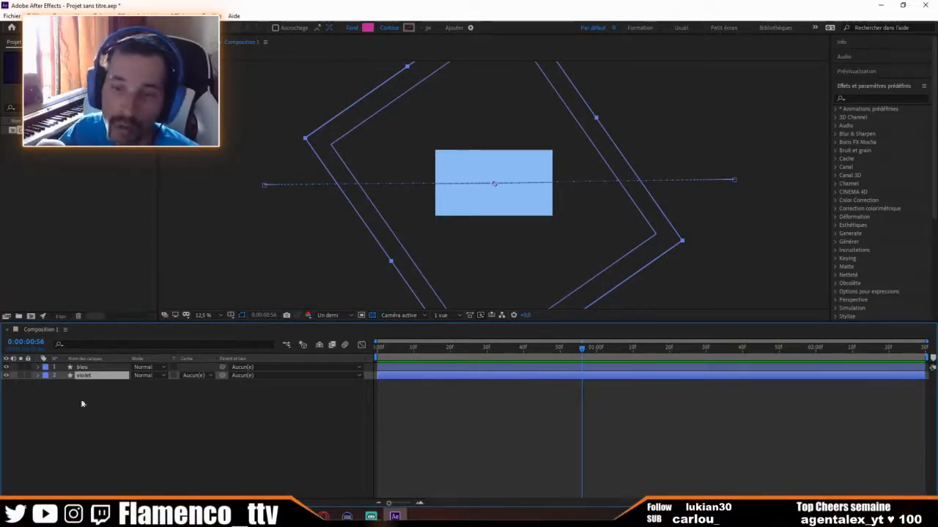
right_click(91, 436)
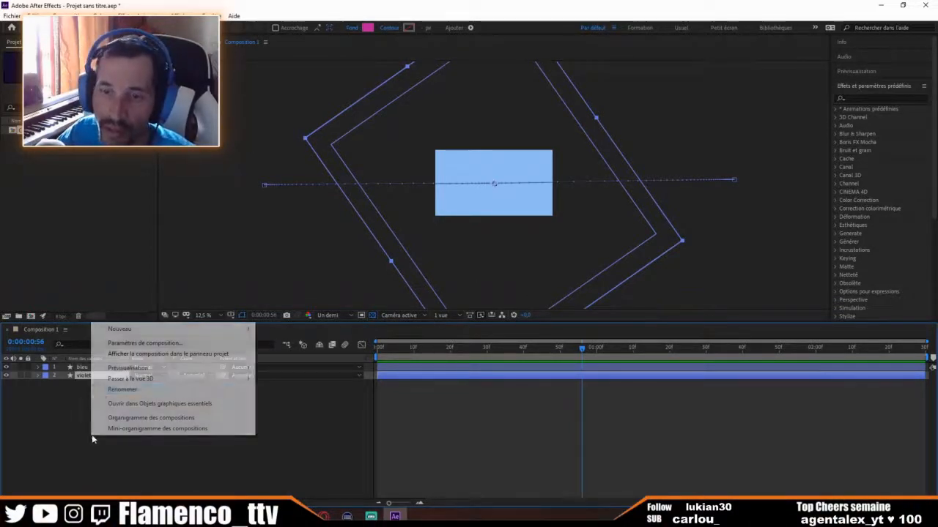
mouse_move(183, 329)
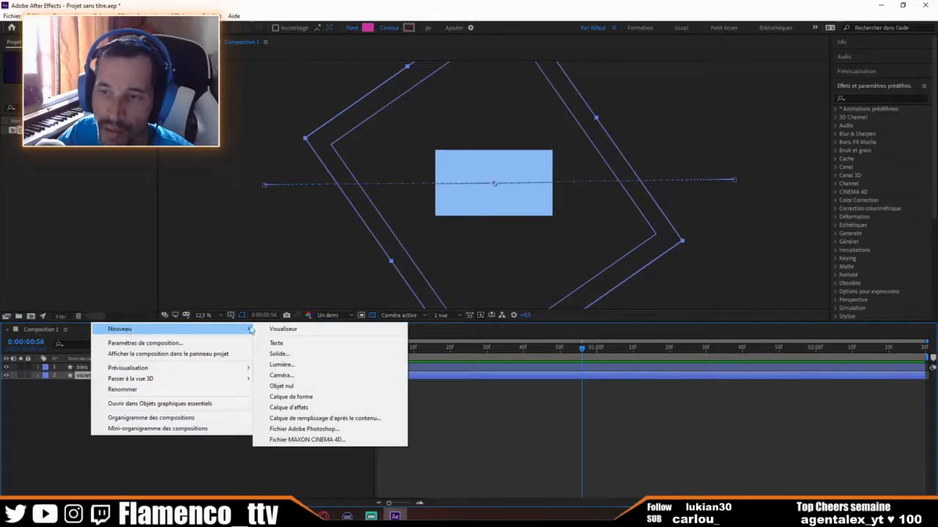
left_click(303, 347)
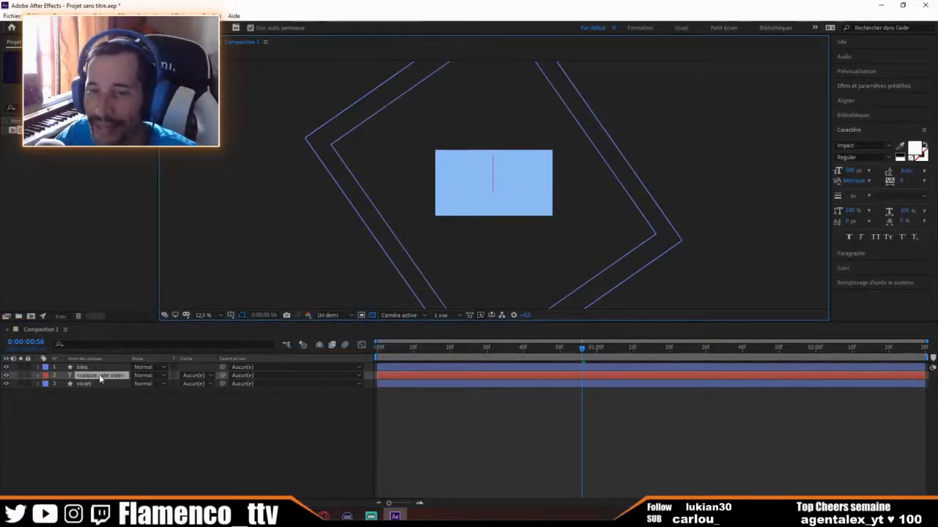
left_click_drag(99, 375, 102, 369)
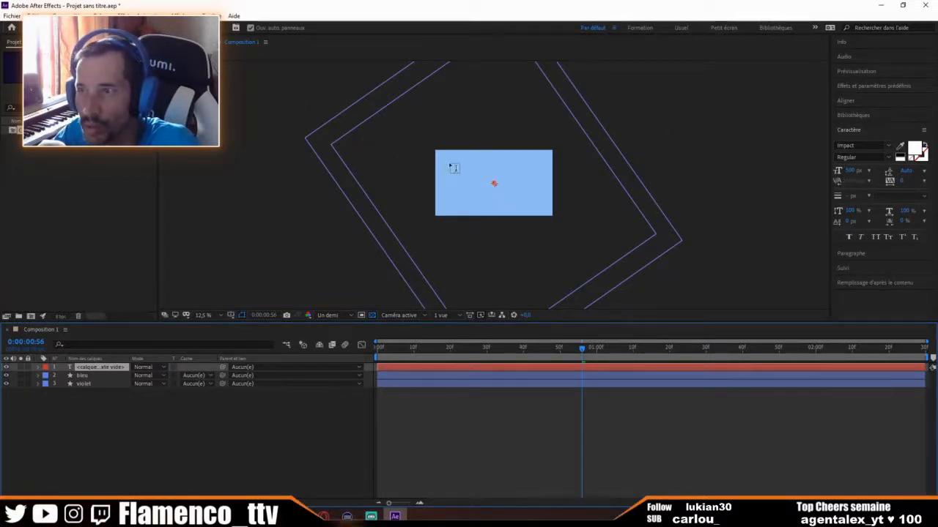
- Draw a text box across the blue frame, enter TWITCH in Impact, widen the box to fit, and return to the Selection tool
mouse_move(450, 164)
left_mouse_down()
mouse_move(589, 216)
mouse_move(541, 202)
left_mouse_up()
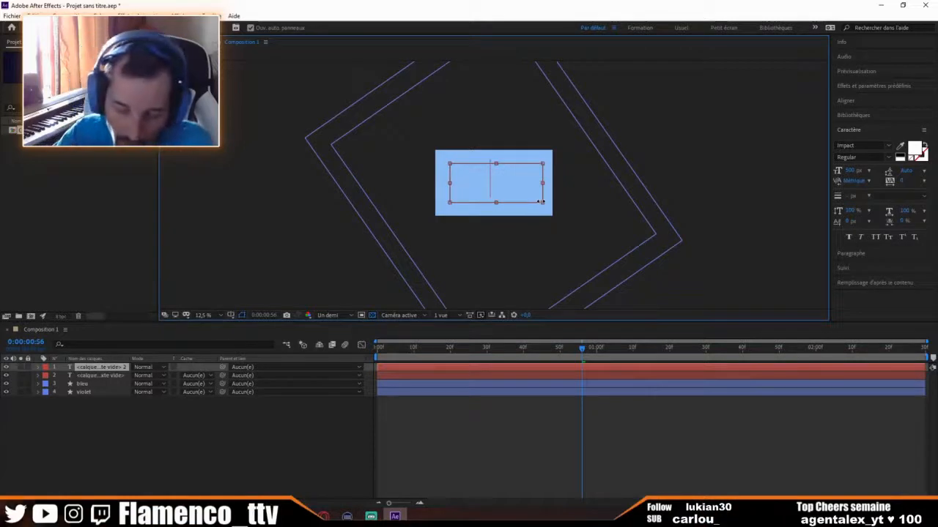
type("TWITC")
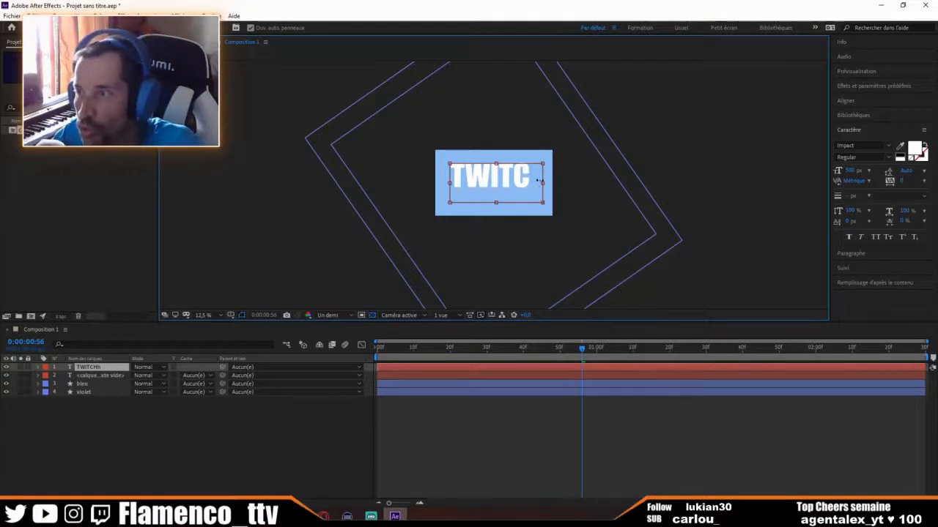
type("H")
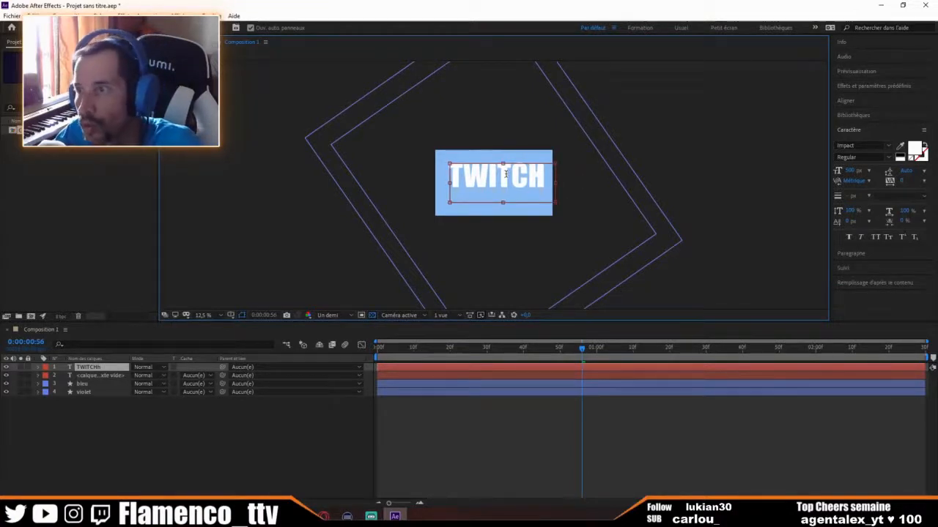
left_click(27, 28)
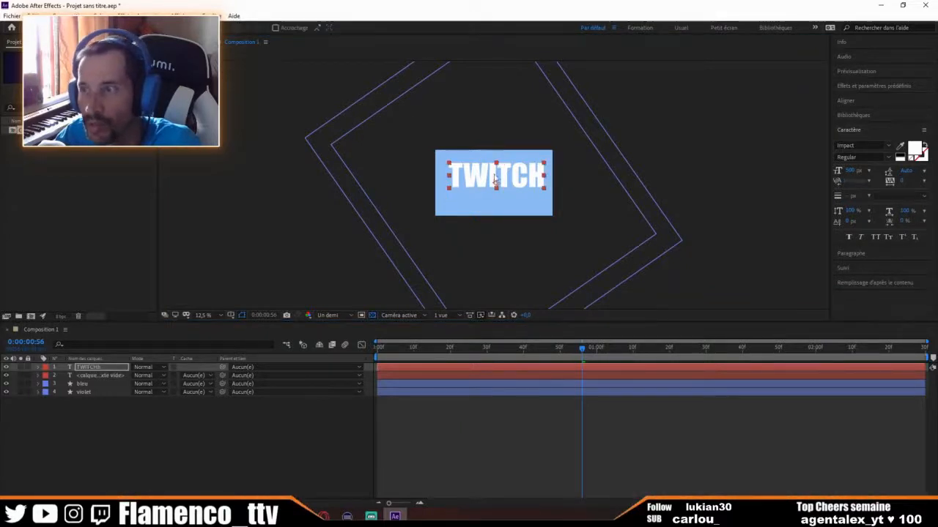
- Centre the TWITCH title in the blue frame and delete the empty text layer beneath it
left_click_drag(494, 178, 452, 184)
left_click(668, 152)
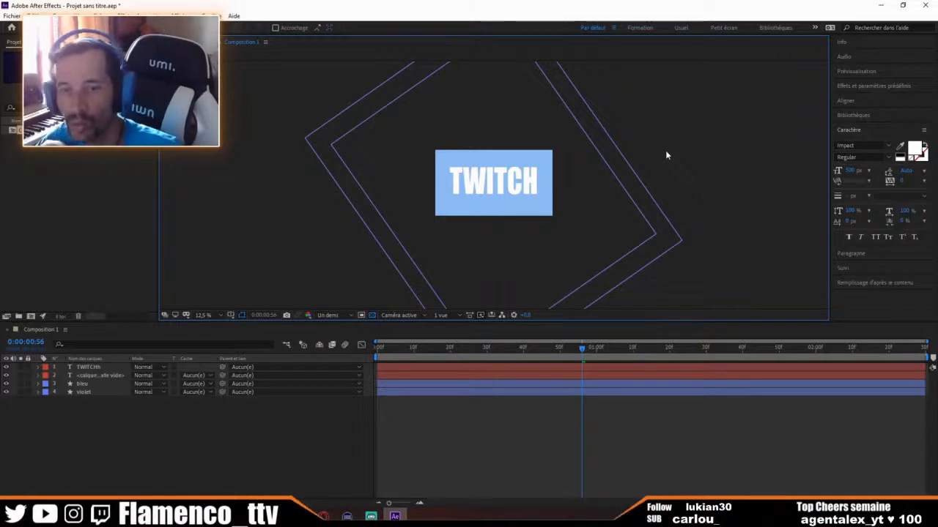
left_click(104, 375)
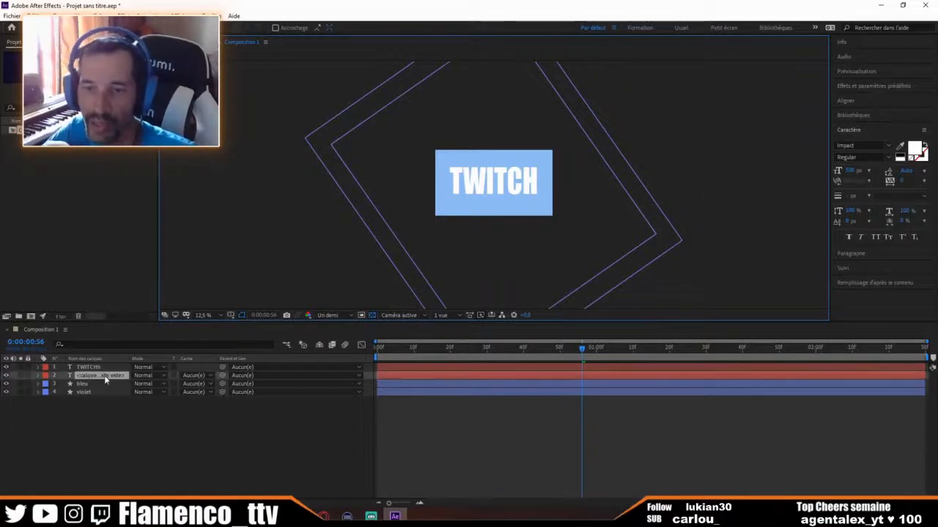
key("Delete")
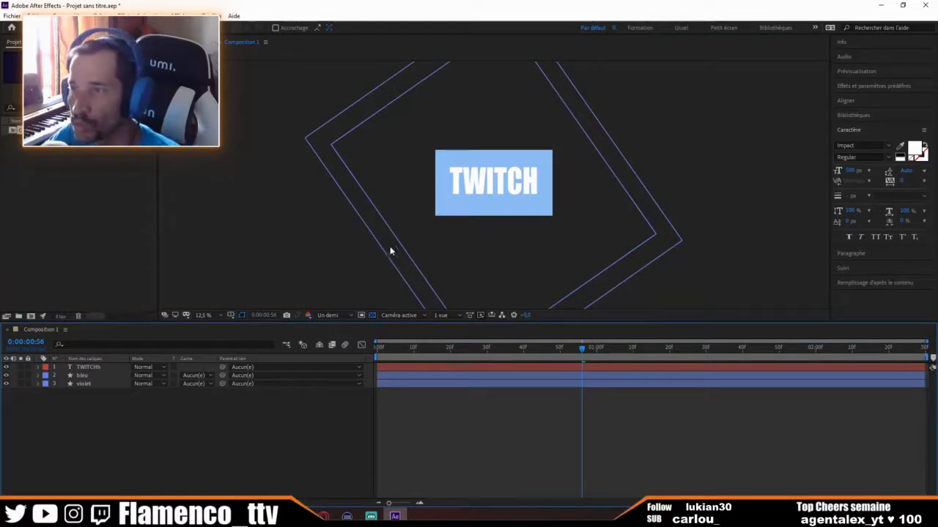
- Duplicate the bleu layer and place the copy at the top of the stack, directly above the TWITCH text layer
left_click(86, 376)
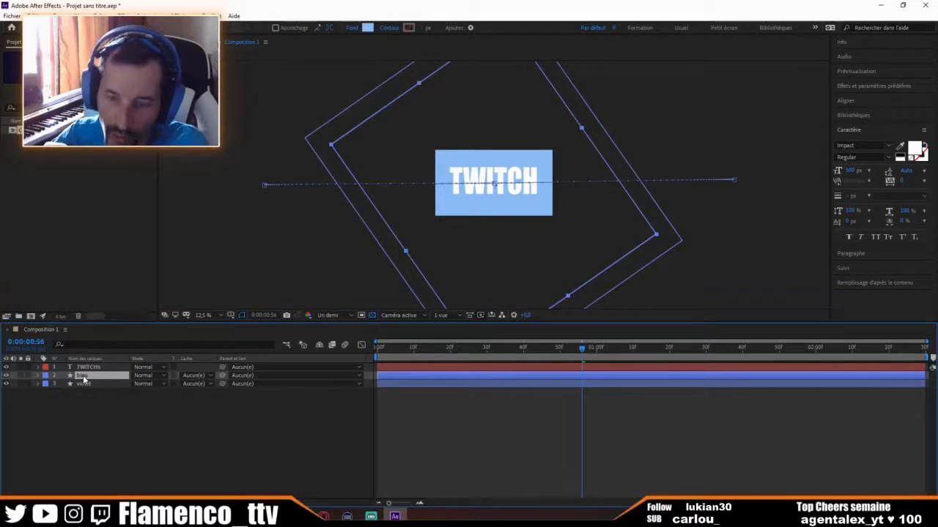
key("ctrl+d")
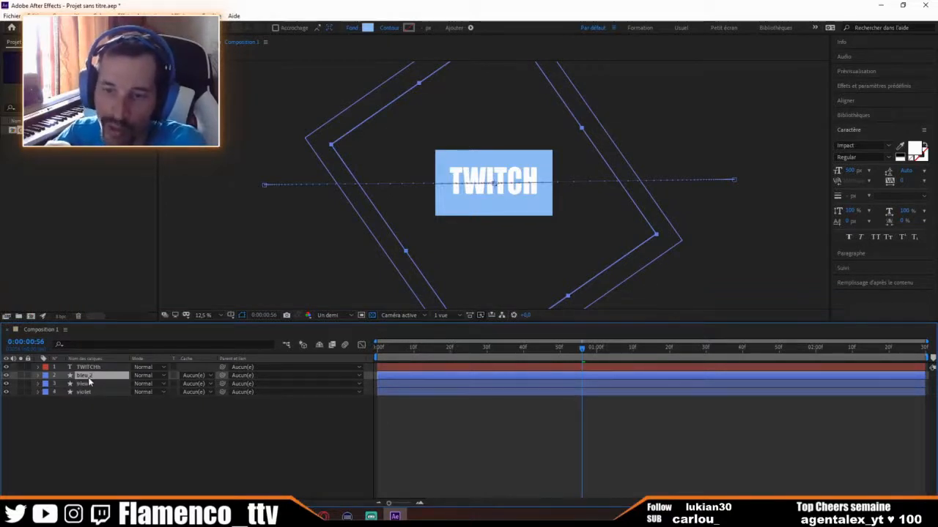
left_click_drag(91, 375, 95, 367)
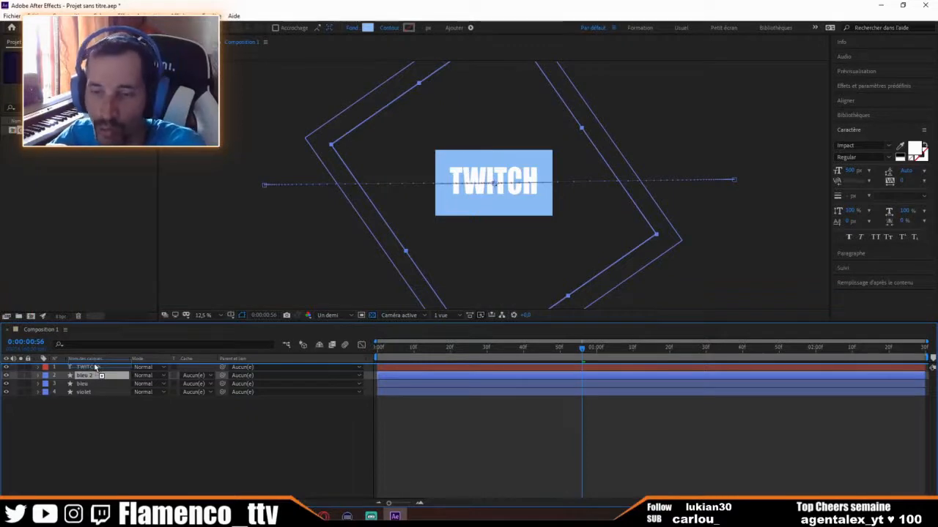
left_click_drag(95, 368, 95, 367)
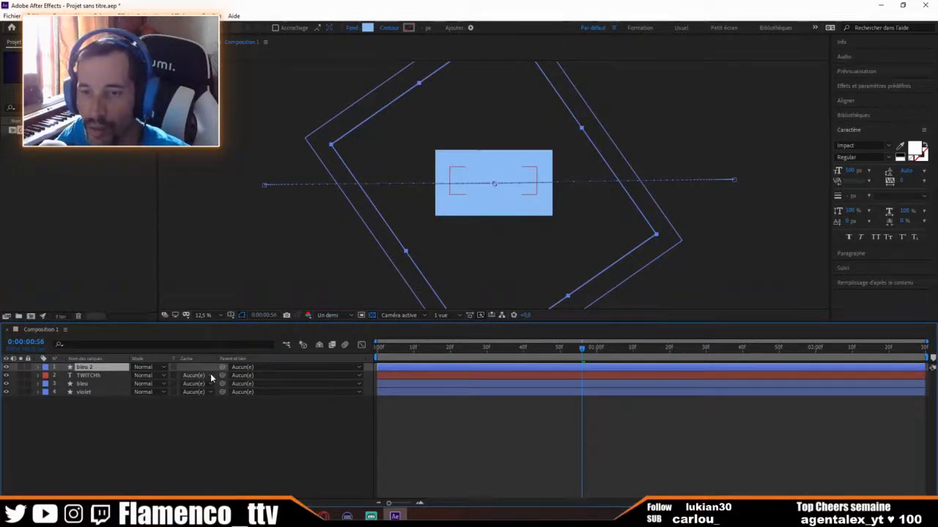
- Set the TWITCH layer's track matte to Alpha bleu 2 and scrub the title reveal between 0:00:00:21 and 0:00:00:29
left_click(210, 376)
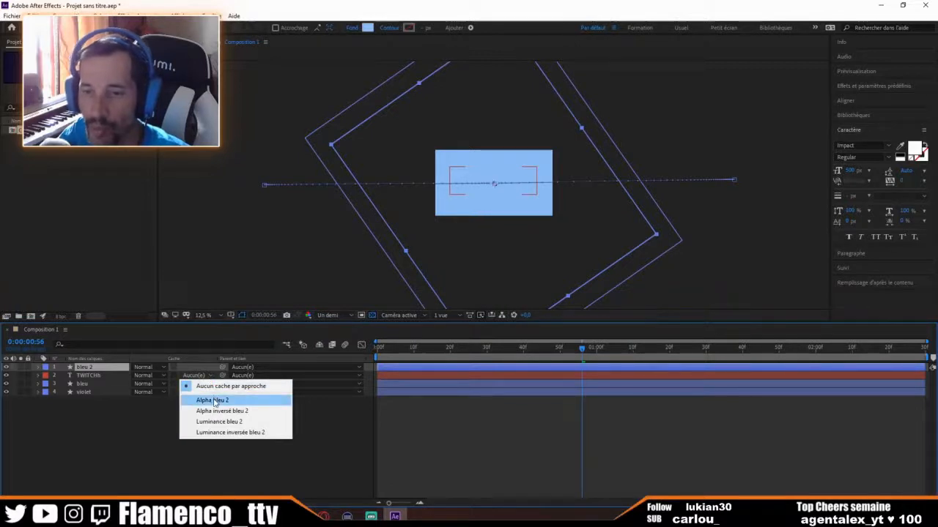
left_click(205, 362)
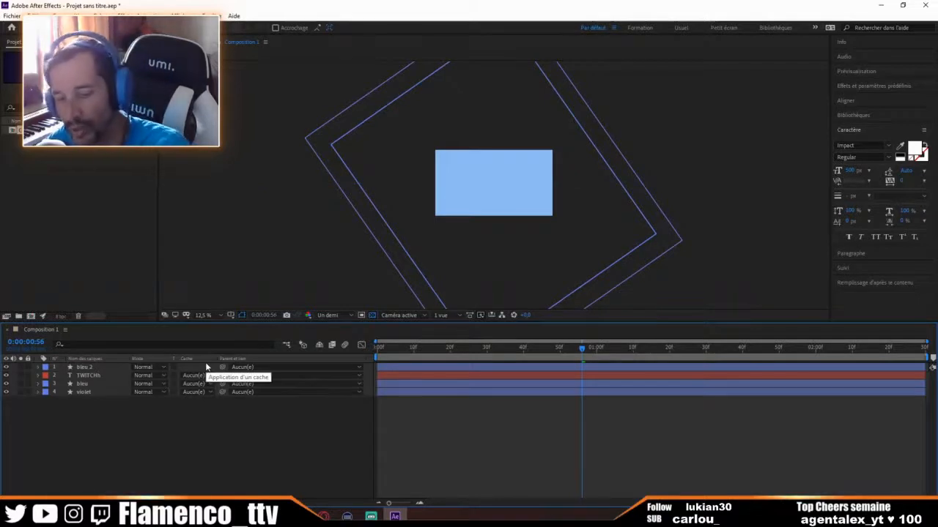
left_click(200, 375)
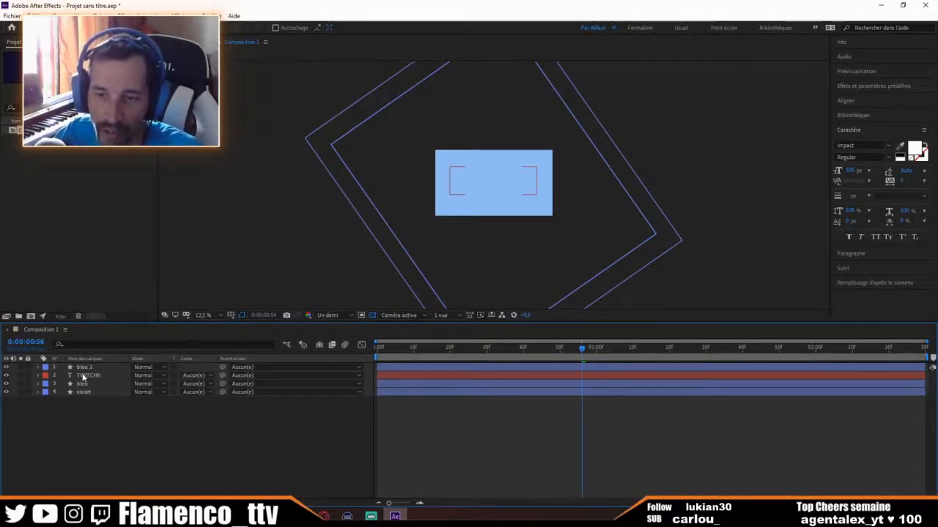
left_click(211, 376)
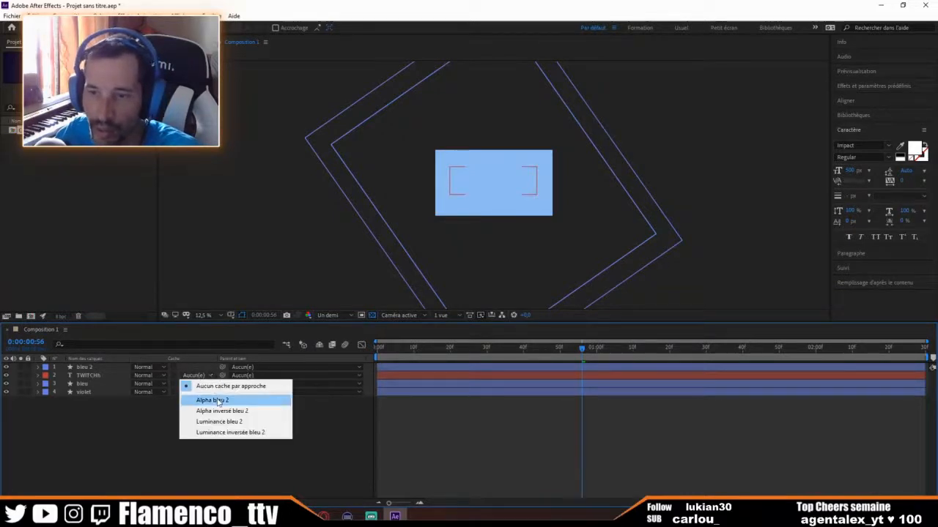
left_click(218, 402)
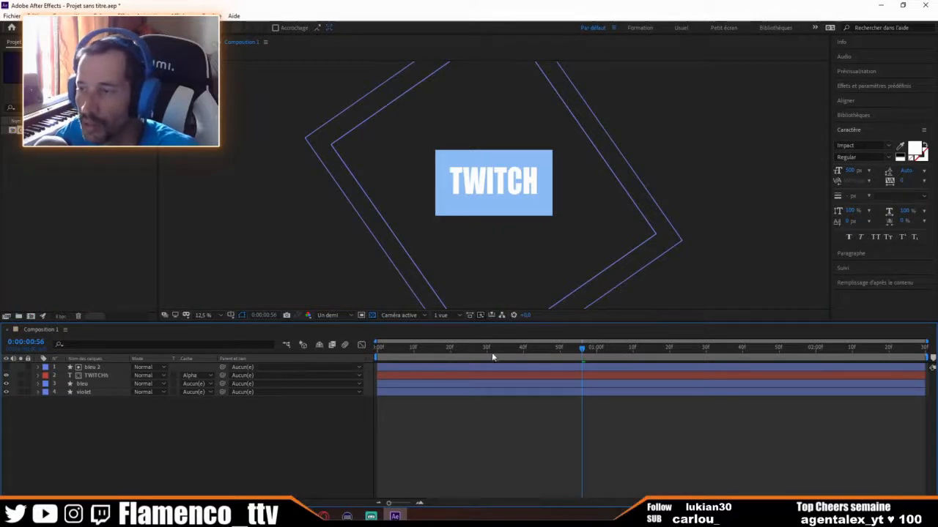
left_click_drag(582, 348, 453, 349)
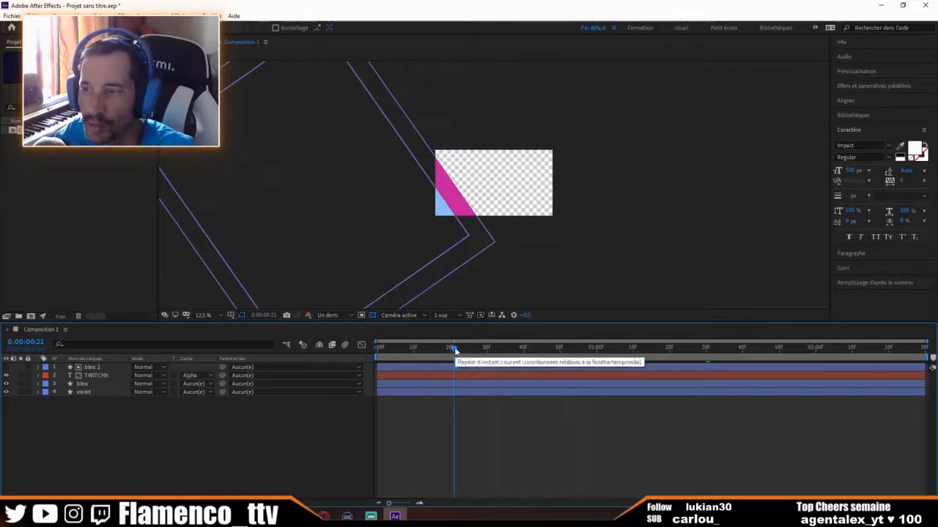
left_click_drag(454, 352, 484, 350)
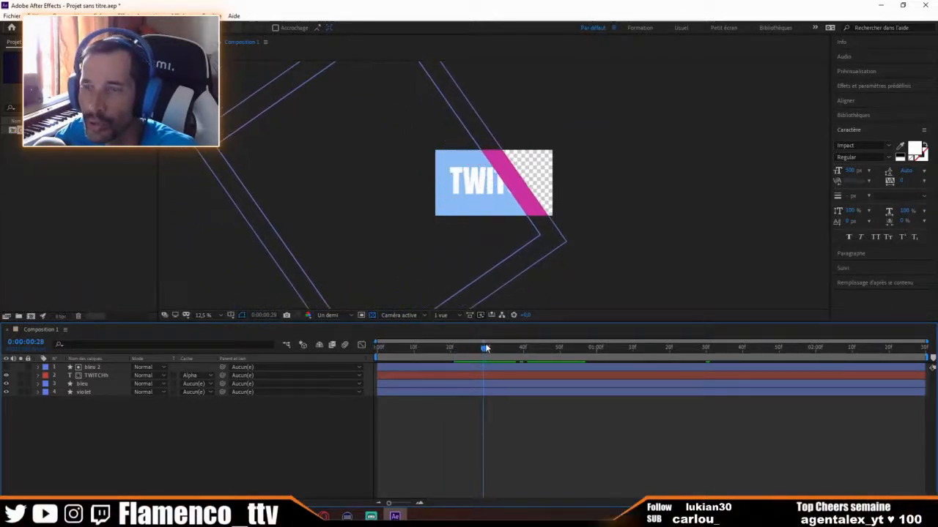
- Try the title without its matte by moving bleu 2 beneath violet, scrub to 0:00:00:02, and return bleu 2 above TWITCH
left_click_drag(91, 367, 116, 406)
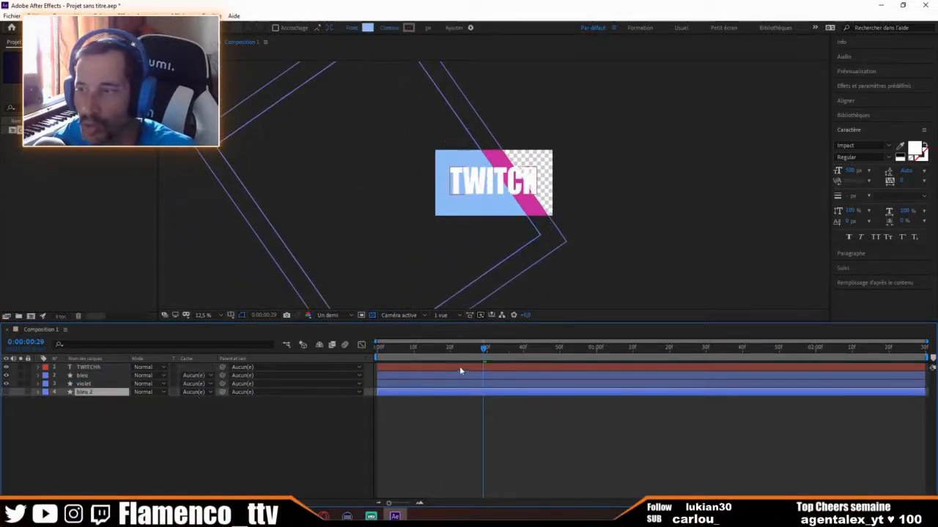
left_click_drag(485, 349, 436, 347)
scroll(499, 197, "up", 3)
left_click_drag(487, 344, 385, 341)
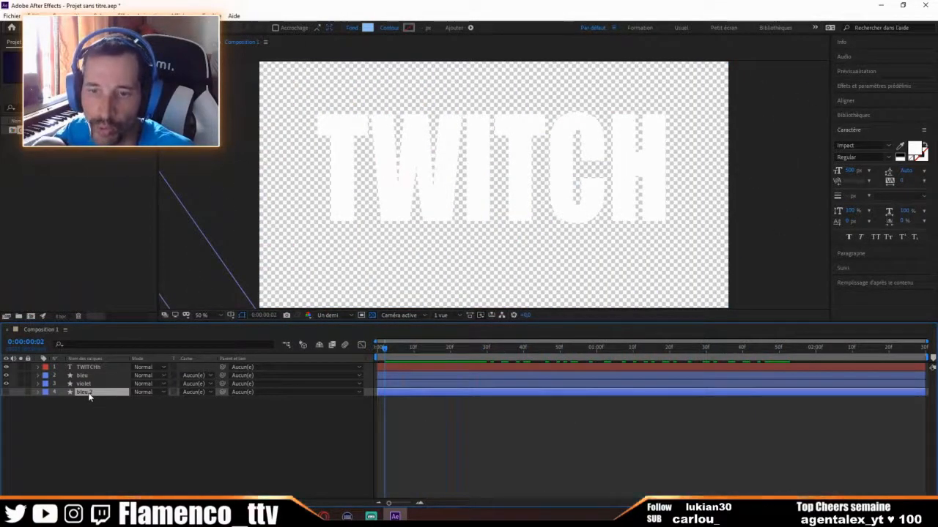
left_click_drag(89, 394, 90, 367)
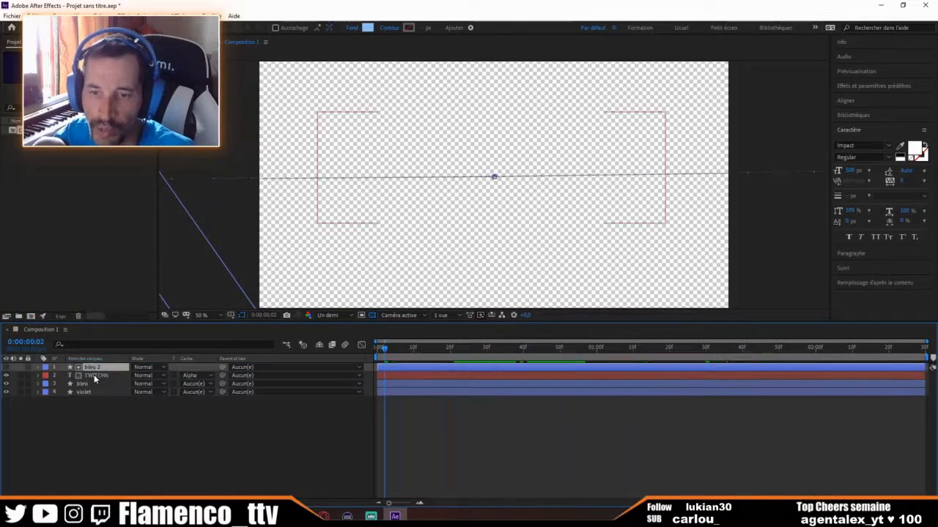
- Check the TWITCH layer's track matte option and preview the matted title from the start, ending at 0:00:00:40
left_click(94, 374)
left_click(198, 375)
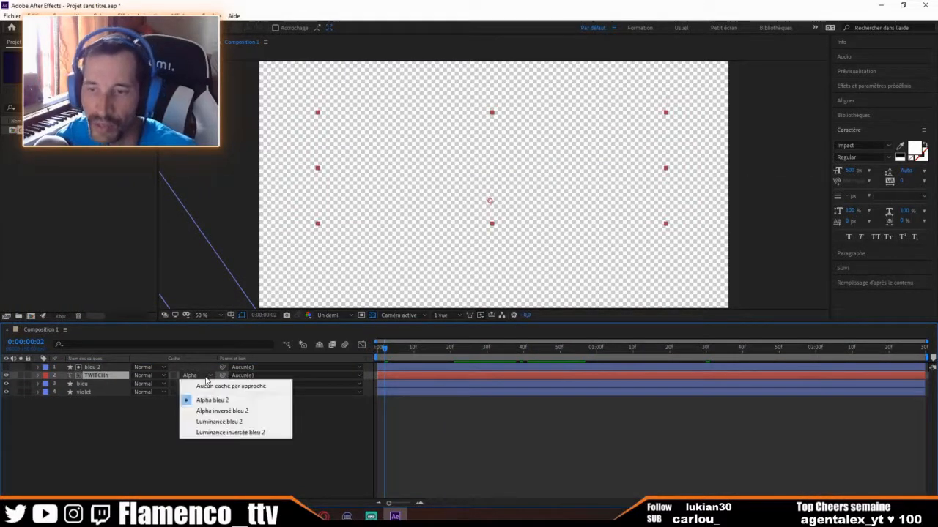
left_click(336, 415)
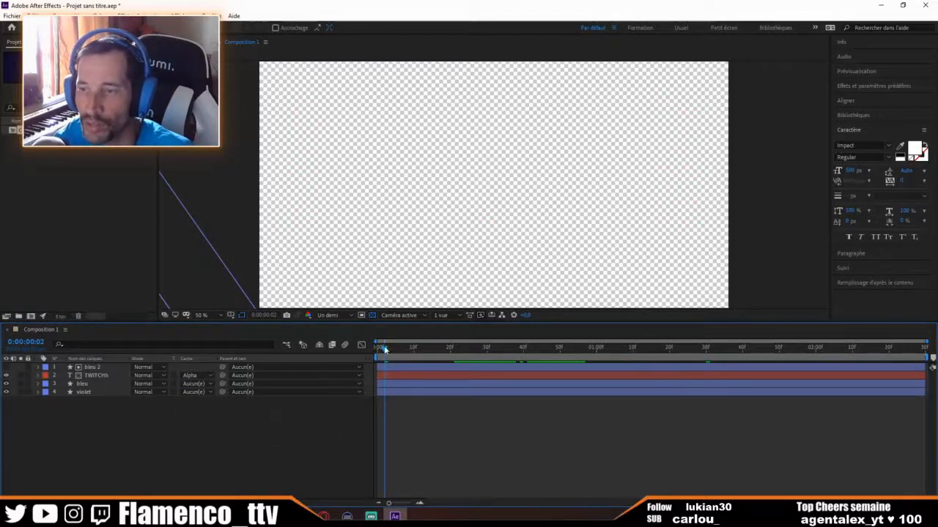
left_click_drag(384, 350, 362, 332)
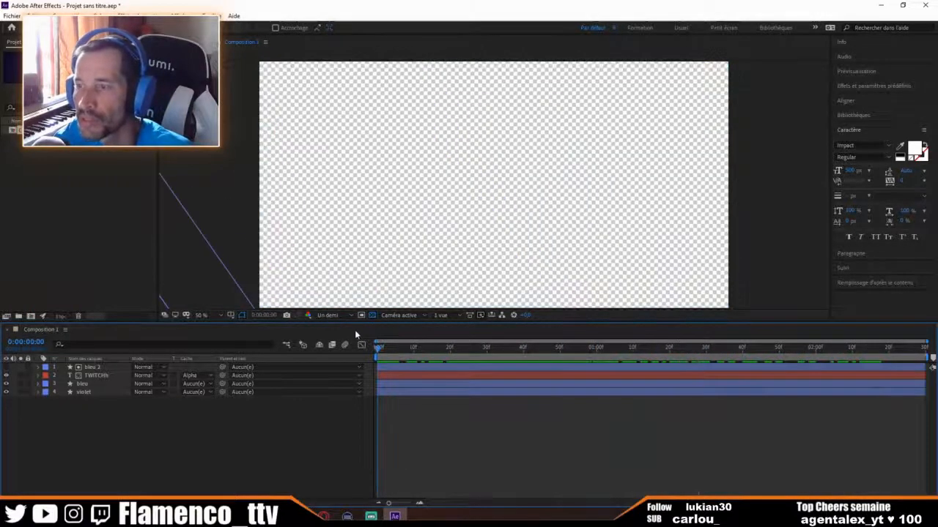
key("space")
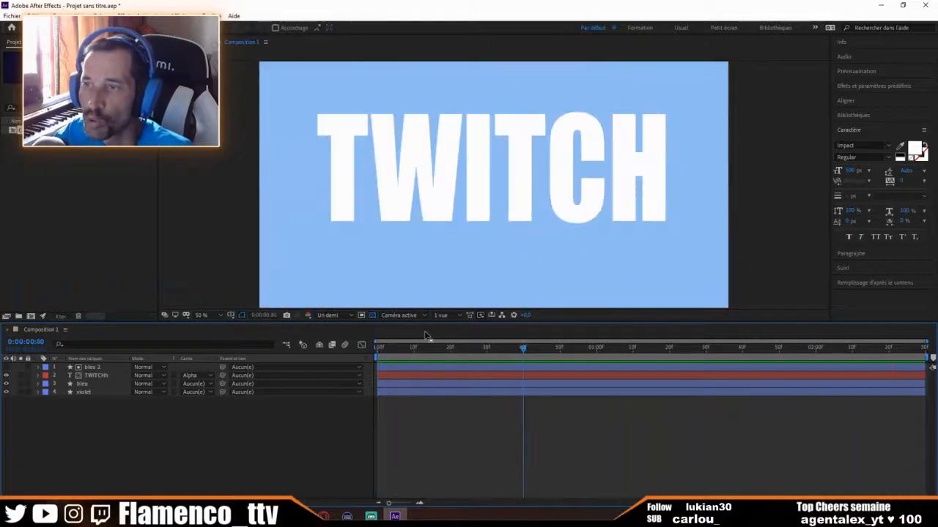
- Replace the TWITCH text with FLAMENCO and widen its text box until the whole word fits on one line
left_click(99, 376)
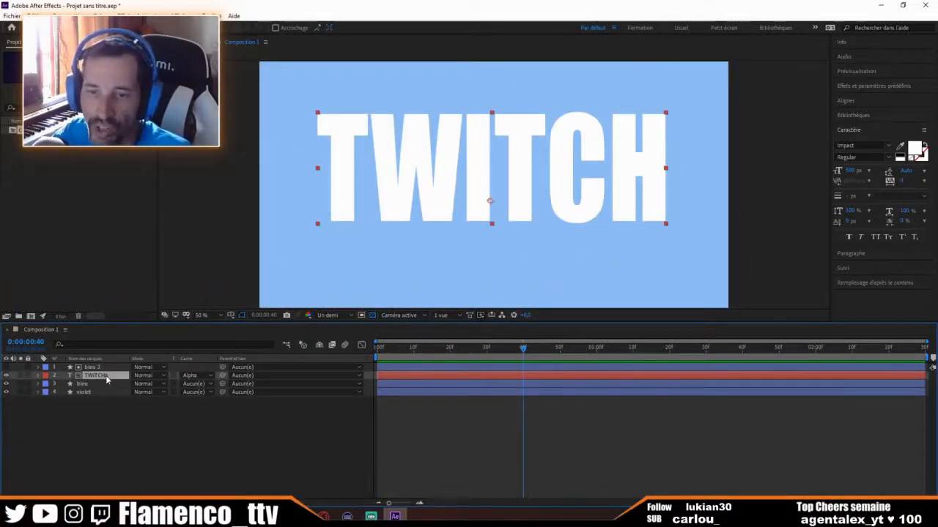
double_click(456, 180)
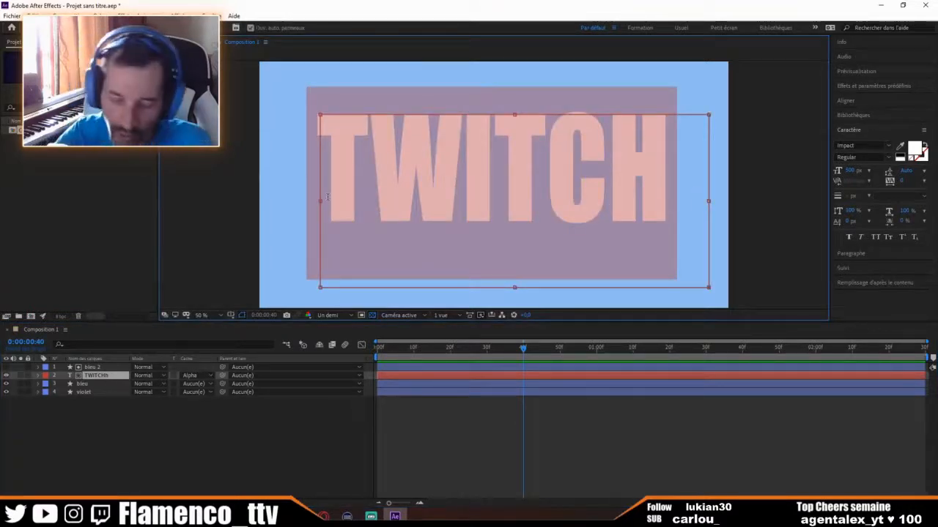
type("FLAM")
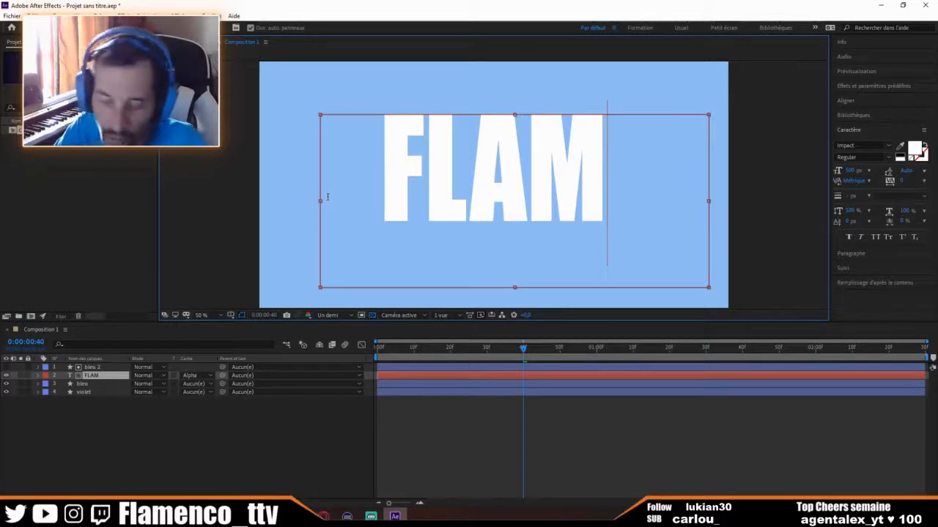
type("ENCO")
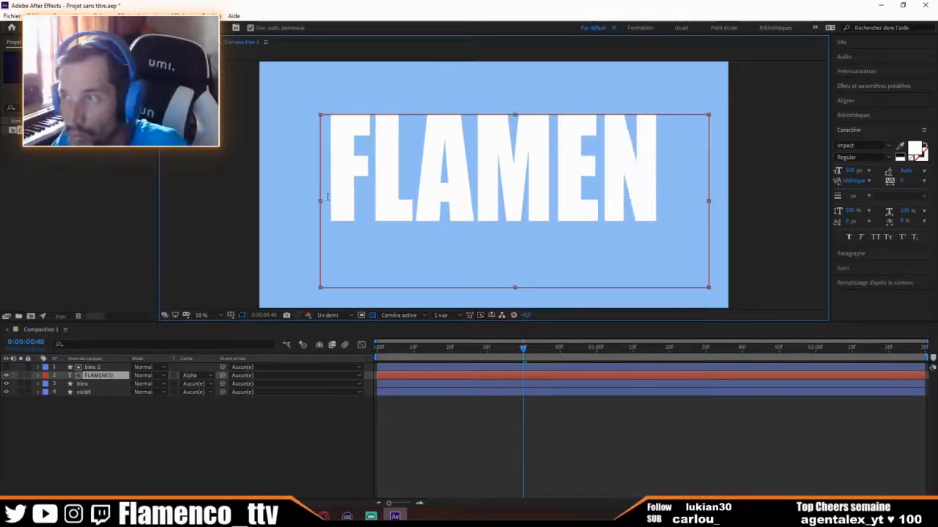
left_click_drag(320, 201, 174, 208)
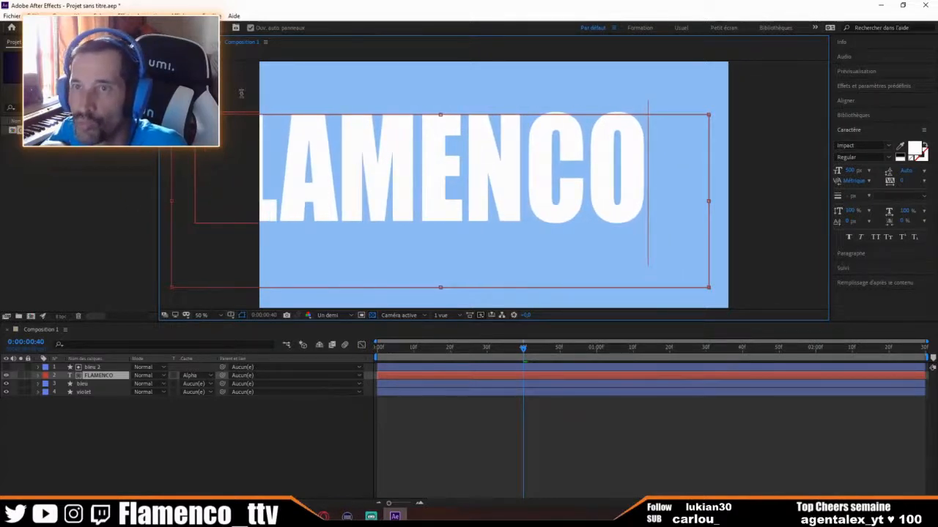
left_click_drag(173, 196, 213, 202)
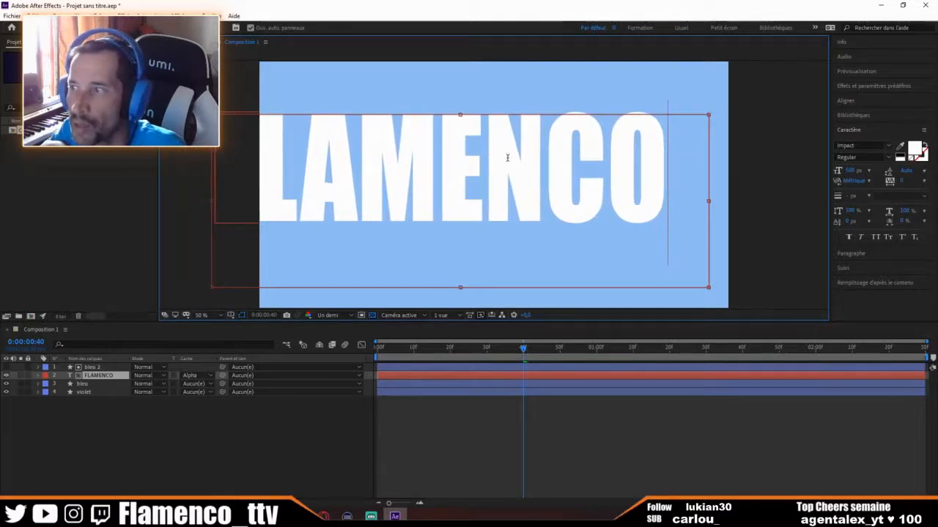
mouse_move(710, 201)
left_mouse_down()
mouse_move(671, 202)
mouse_move(705, 203)
left_mouse_up()
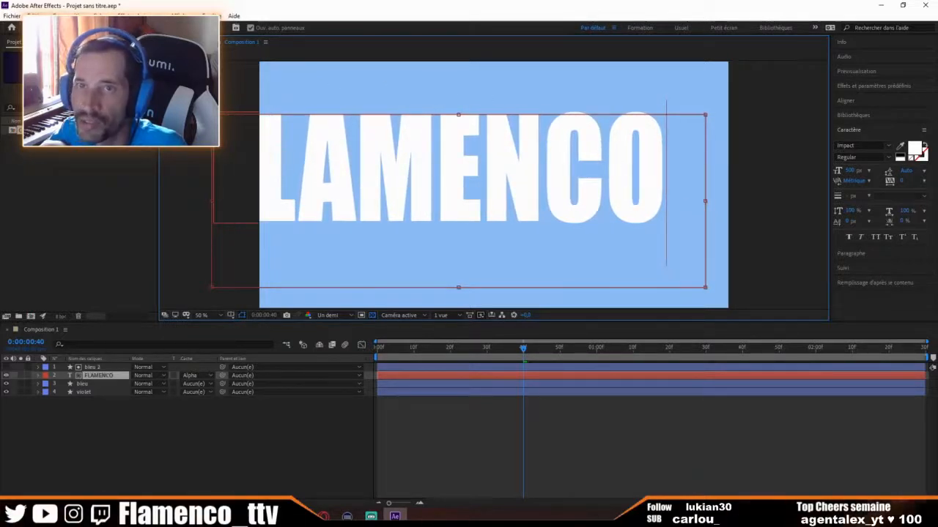
- Switch to the Selection tool and centre the FLAMENCO title in the blue frame
left_click(29, 28)
left_click_drag(378, 162, 438, 173)
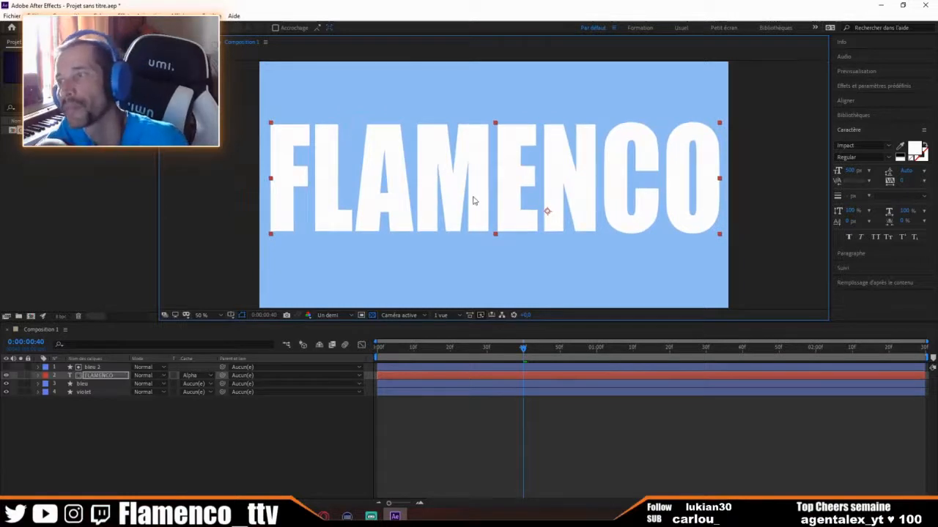
left_click_drag(478, 197, 480, 206)
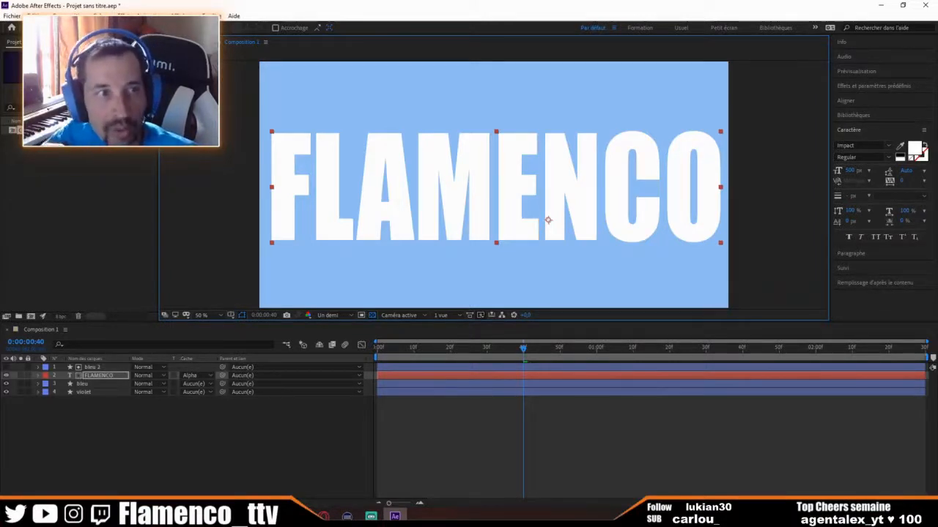
- Preview the FLAMENCO reveal with the entire frame and the bleu layer's motion path in view, and stop at 0:00:00:53
key("alt+Tab")
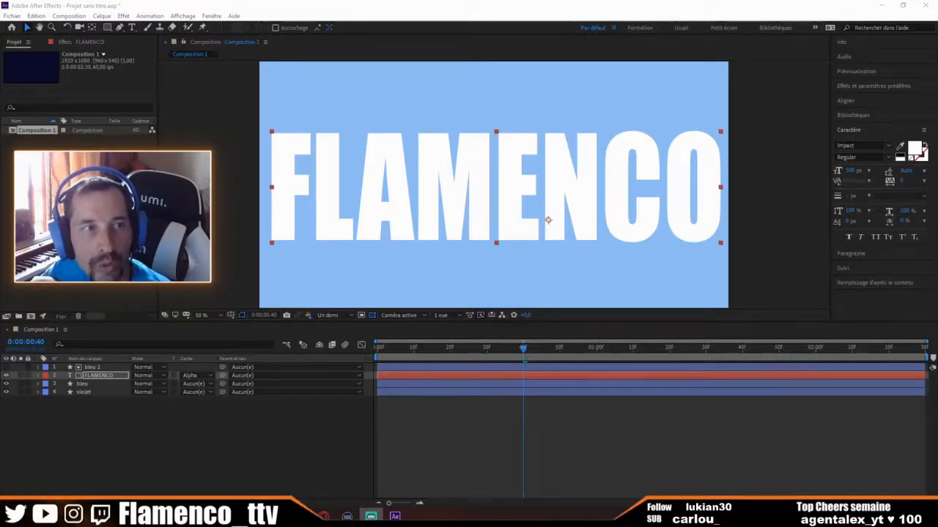
left_click(494, 176)
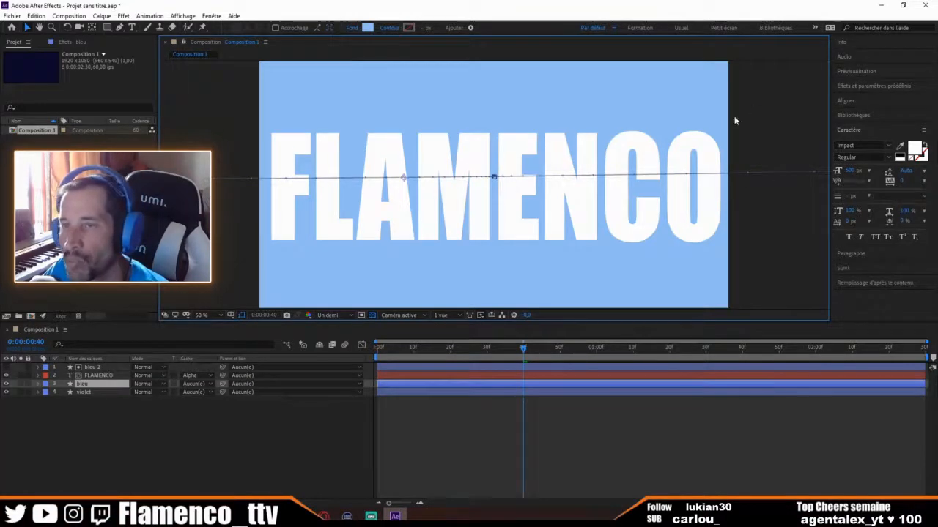
scroll(576, 179, "down", 7)
scroll(576, 180, "up", 3)
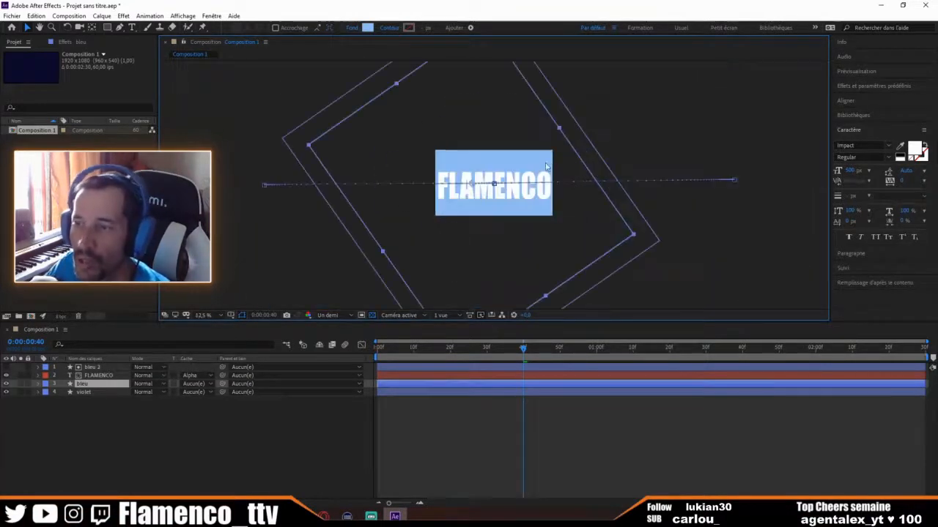
key("space")
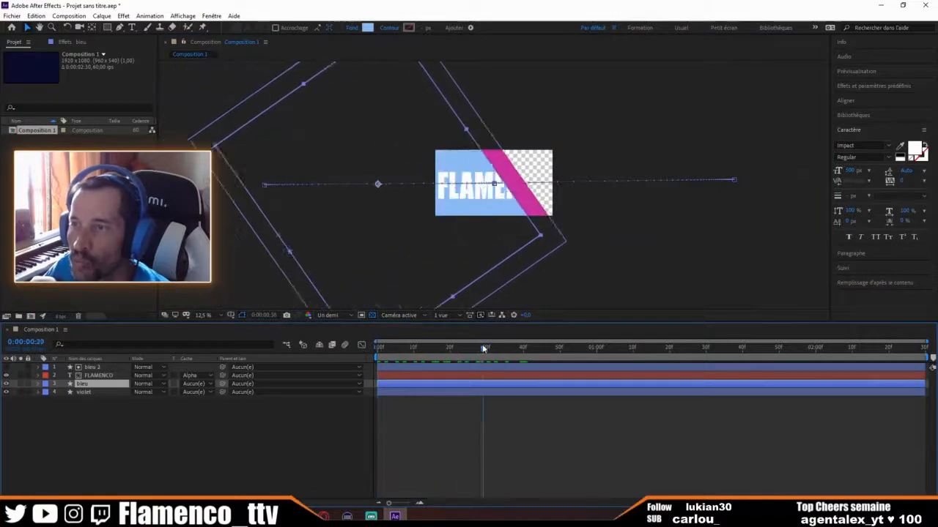
key("space")
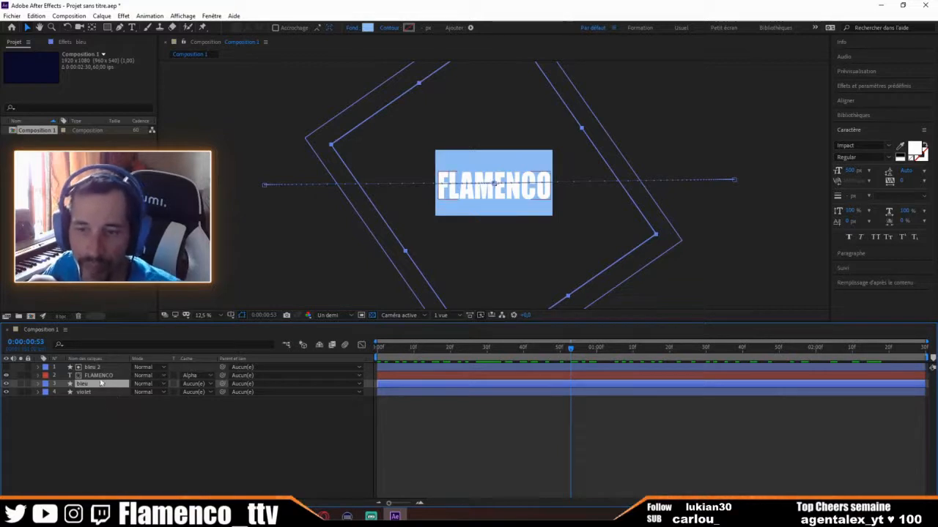
- Create a dark grey 1920 x 1080 px solid and move it to the top of the layer stack
right_click(124, 434)
mouse_move(169, 329)
left_click(344, 356)
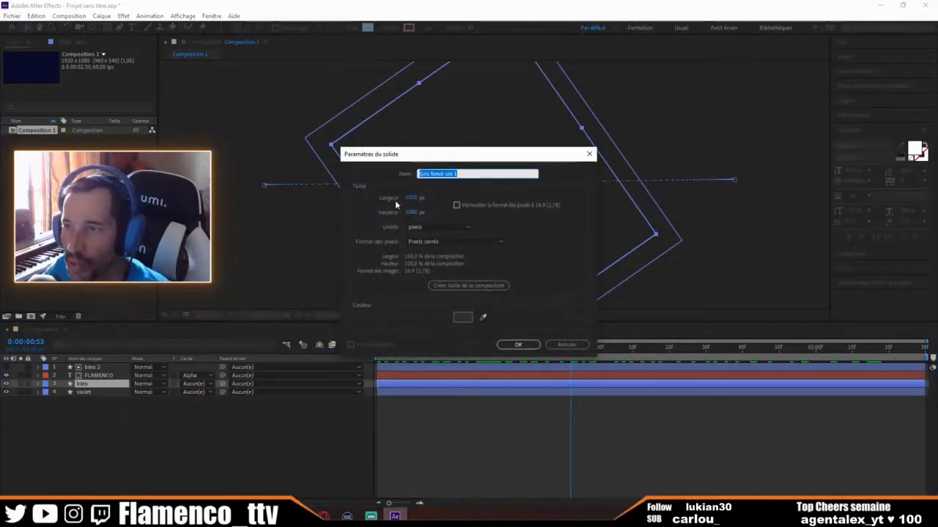
left_click(515, 345)
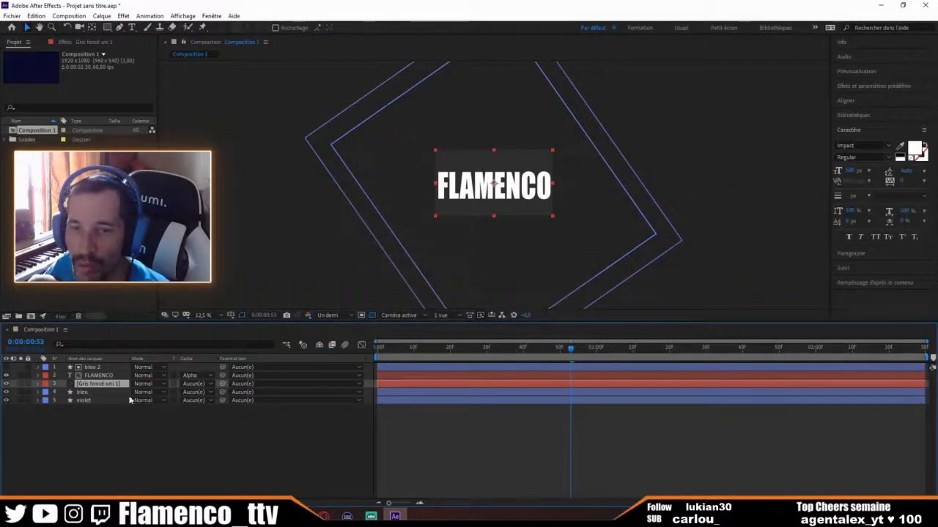
left_click_drag(96, 389, 95, 367)
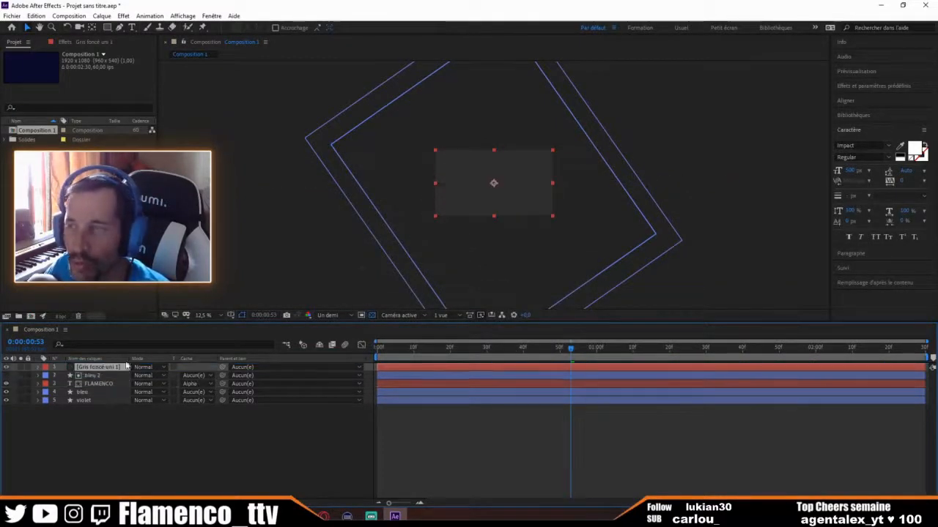
- Apply the Video Copilot Saber effect to the dark grey solid
left_click(848, 85)
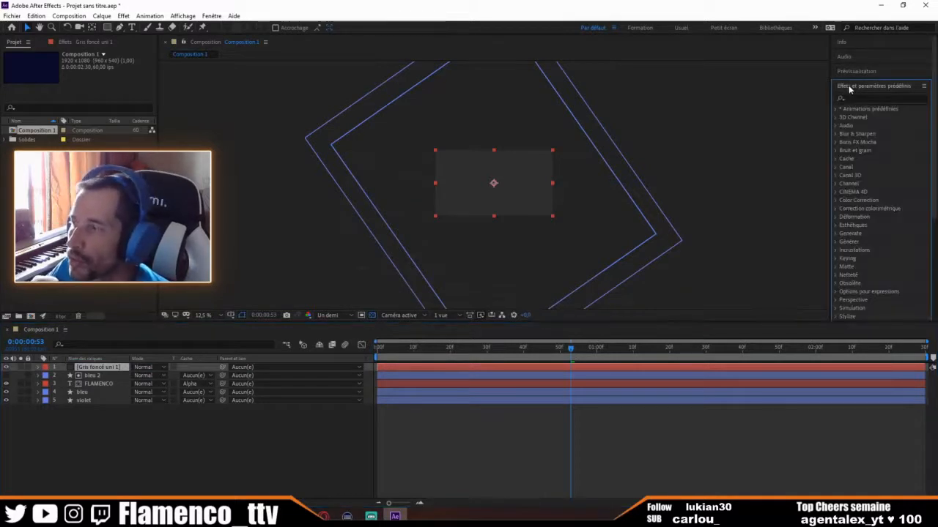
scroll(861, 169, "down", 3)
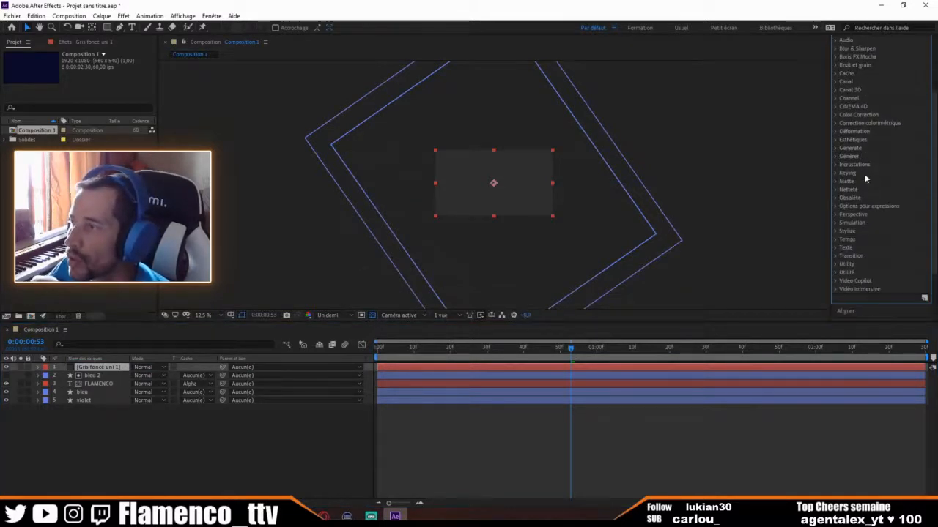
left_click(836, 282)
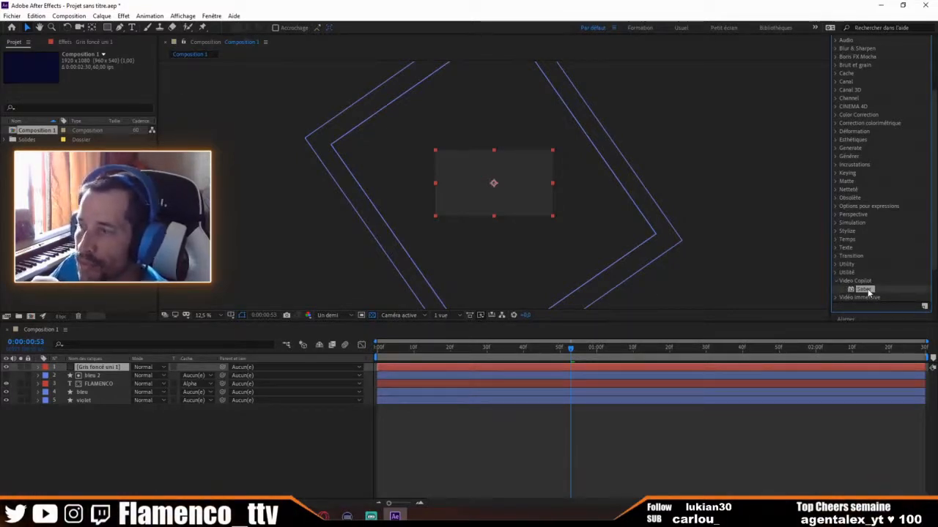
left_click_drag(869, 292, 100, 366)
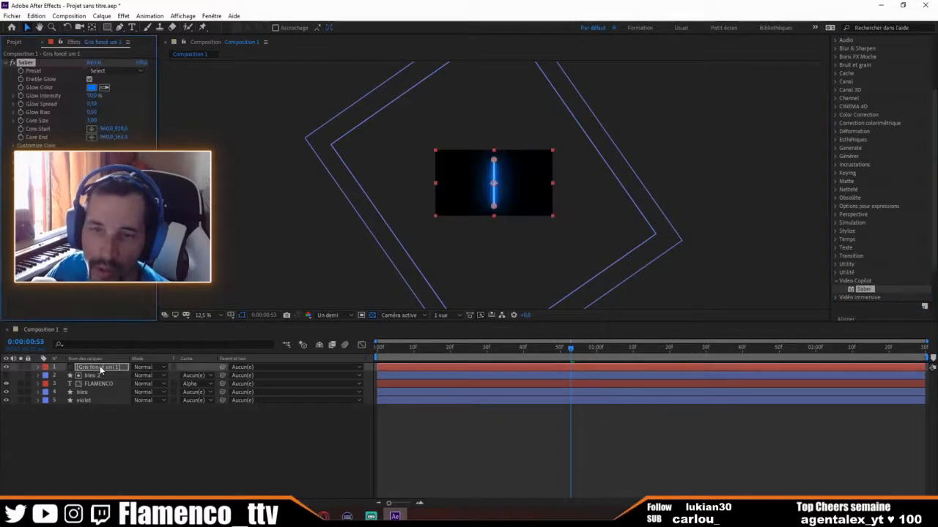
- Move the saber's upper core point down and left so the beam lies diagonally in the frame
scroll(503, 170, "up", 6)
scroll(501, 186, "down", 5)
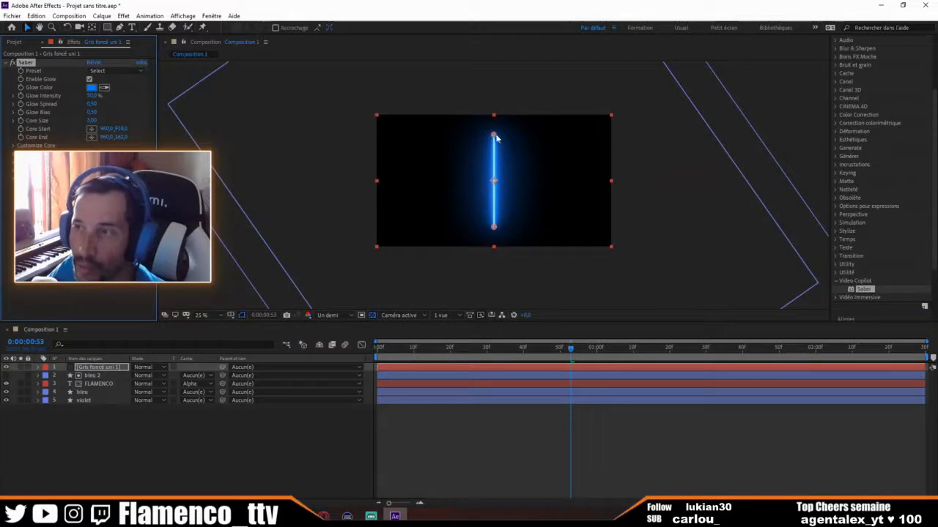
left_click_drag(494, 137, 475, 140)
left_click_drag(401, 162, 451, 173)
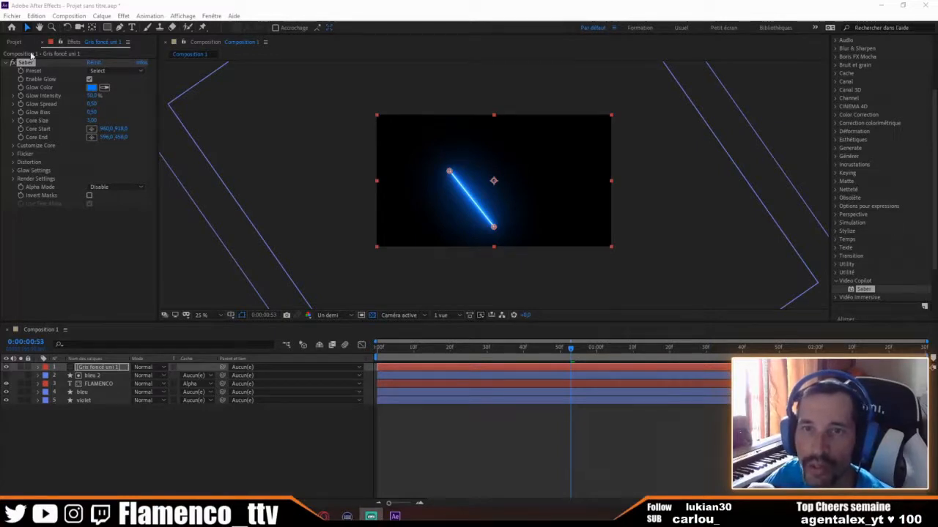
- Rename the dark grey solid layer as effet
right_click(110, 370)
left_click(149, 359)
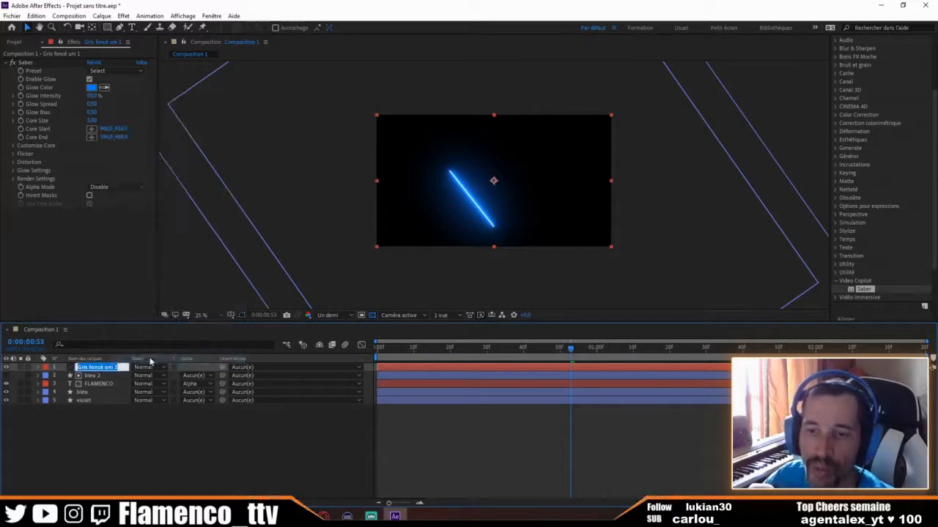
type("eff")
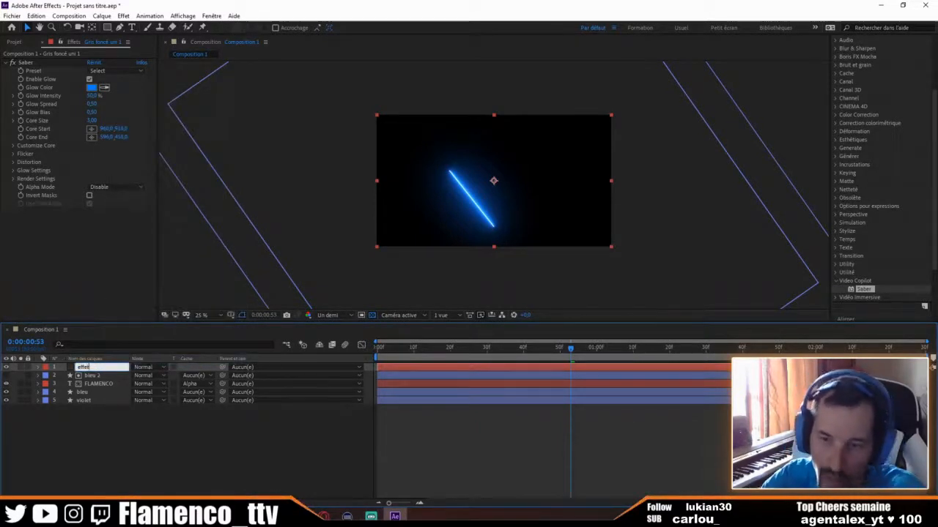
type("et")
key("Return")
left_click(122, 437)
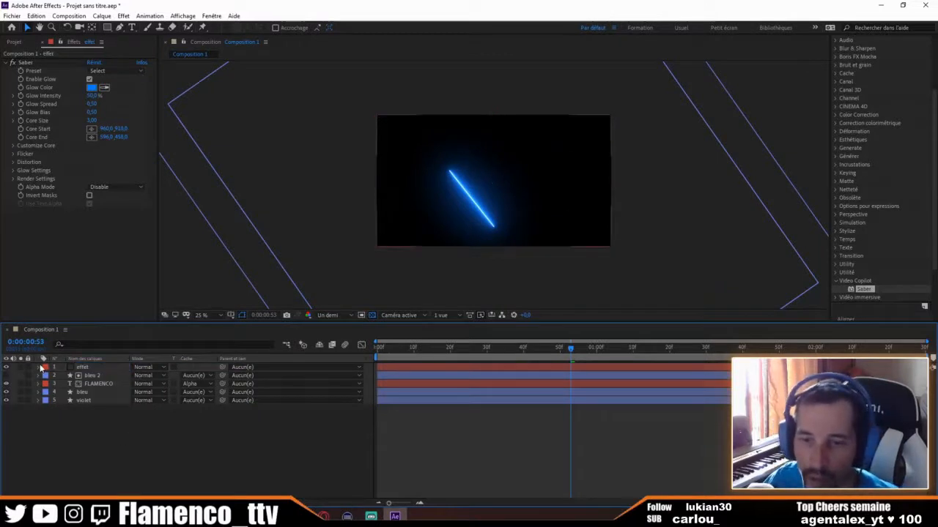
- Set Saber's core type to Text Layer and use the FLAMENCO layer as its text source
left_click(39, 367)
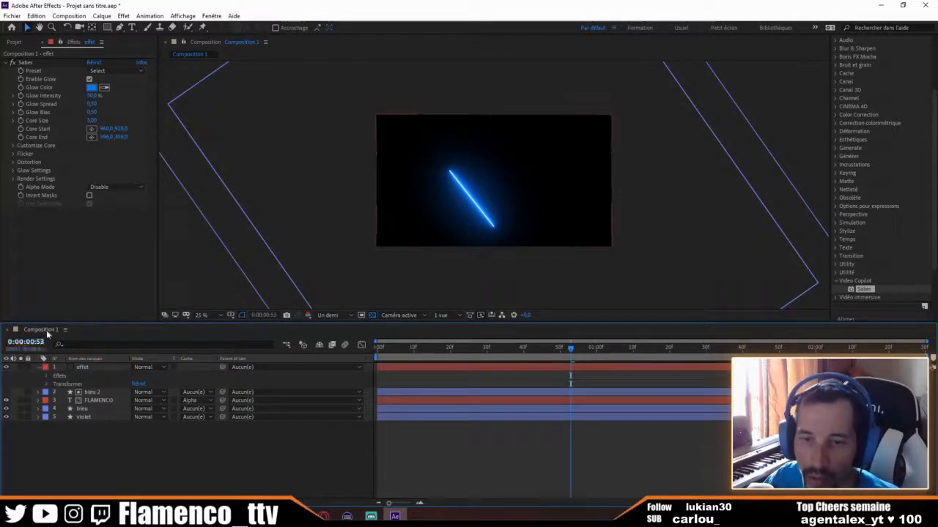
left_click(49, 376)
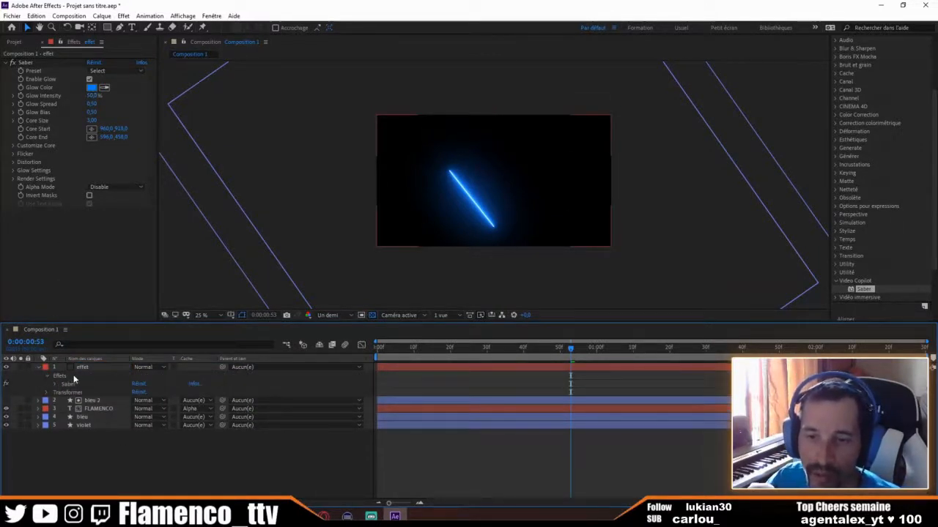
left_click(53, 385)
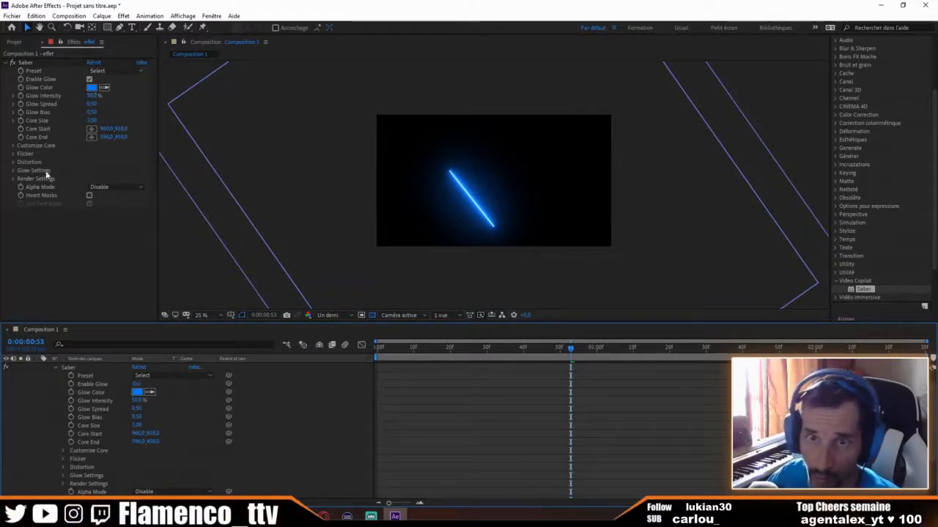
left_click(13, 148)
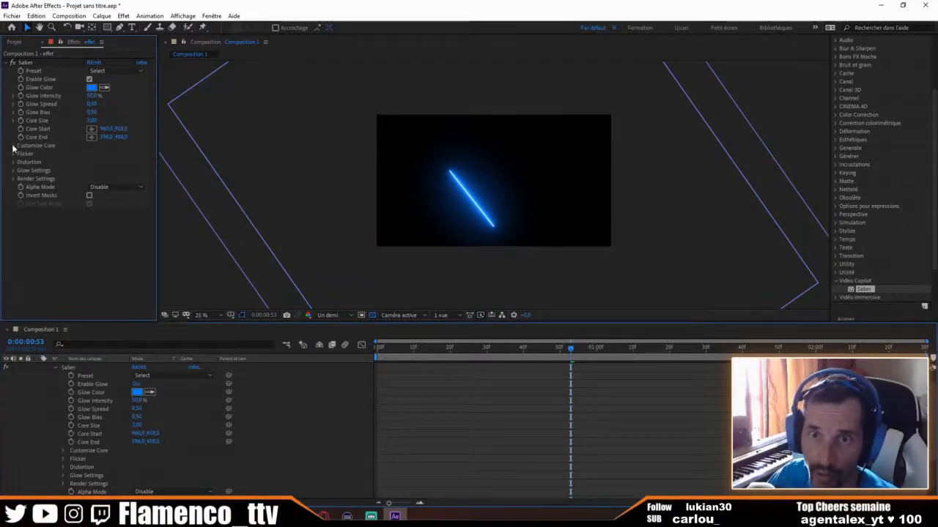
left_click(13, 146)
left_click(117, 153)
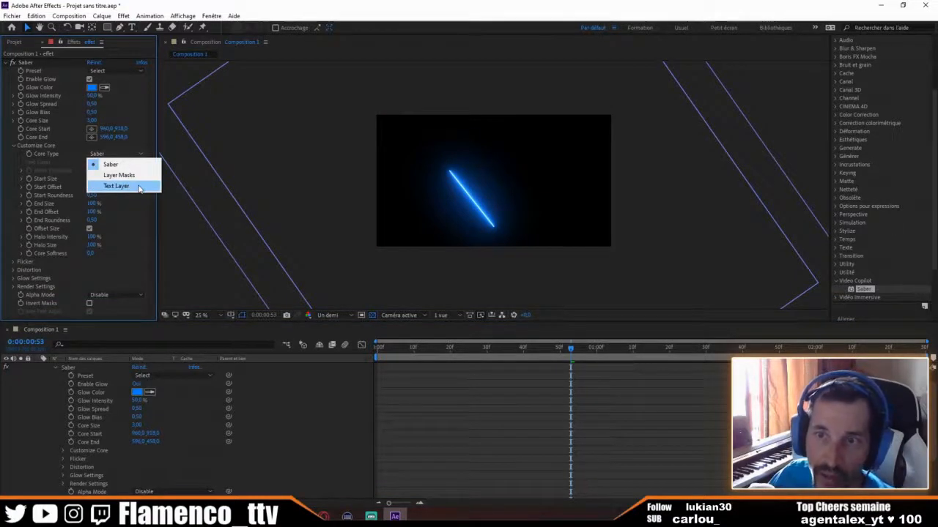
left_click(138, 186)
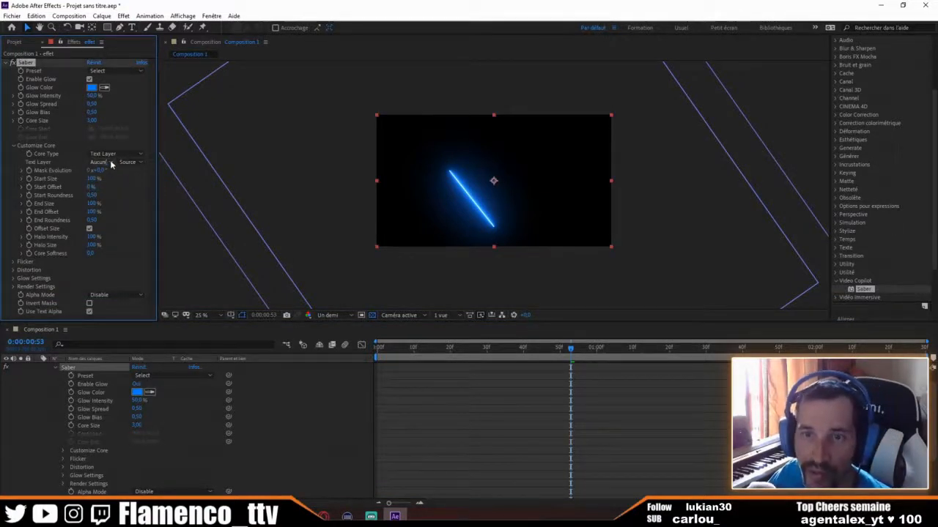
left_click(110, 163)
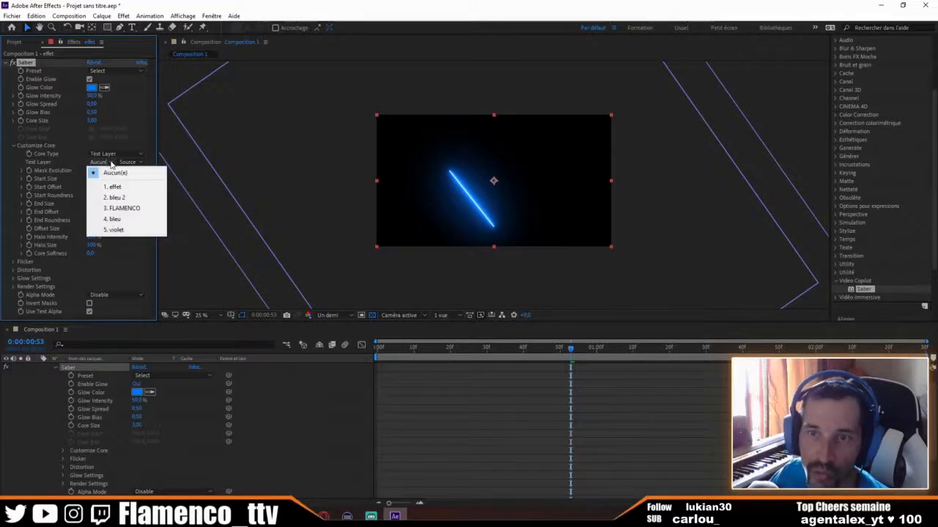
left_click(132, 210)
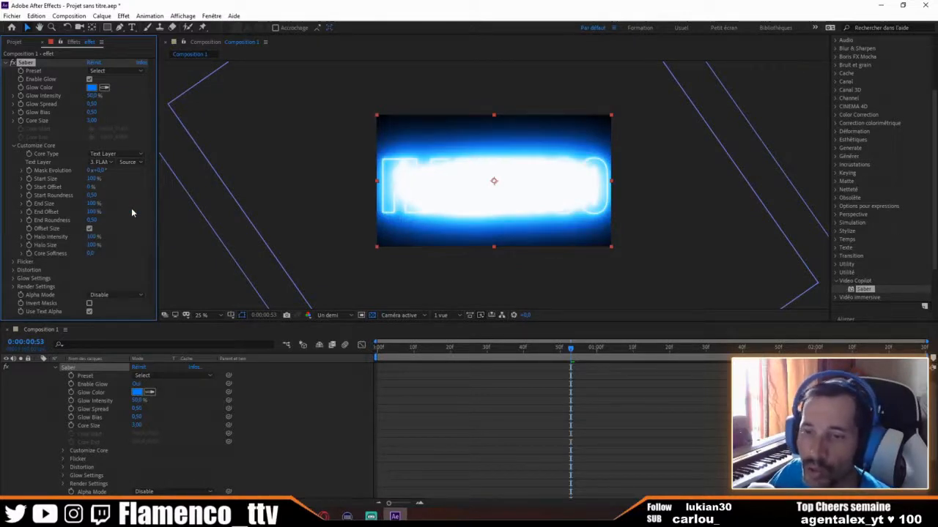
- Set Saber's Composite Settings to Transparent in its render settings
left_click(123, 293)
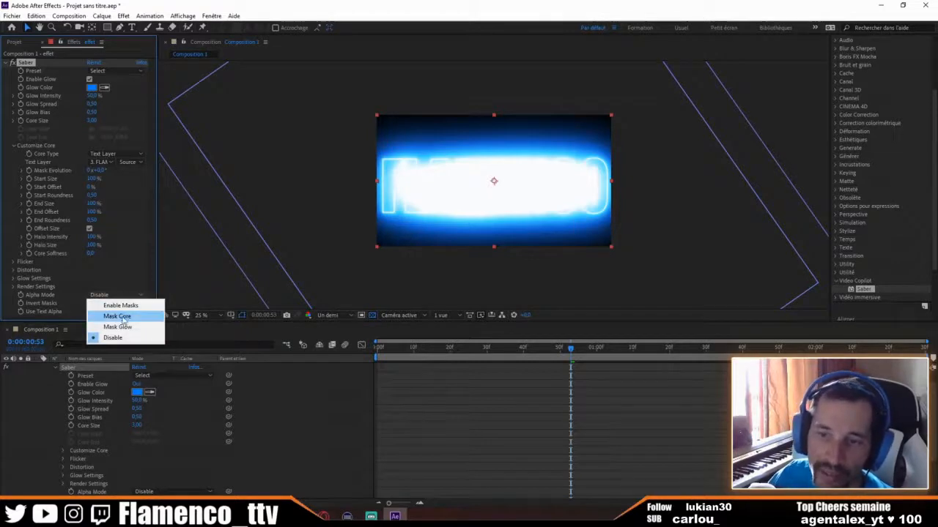
left_click(138, 286)
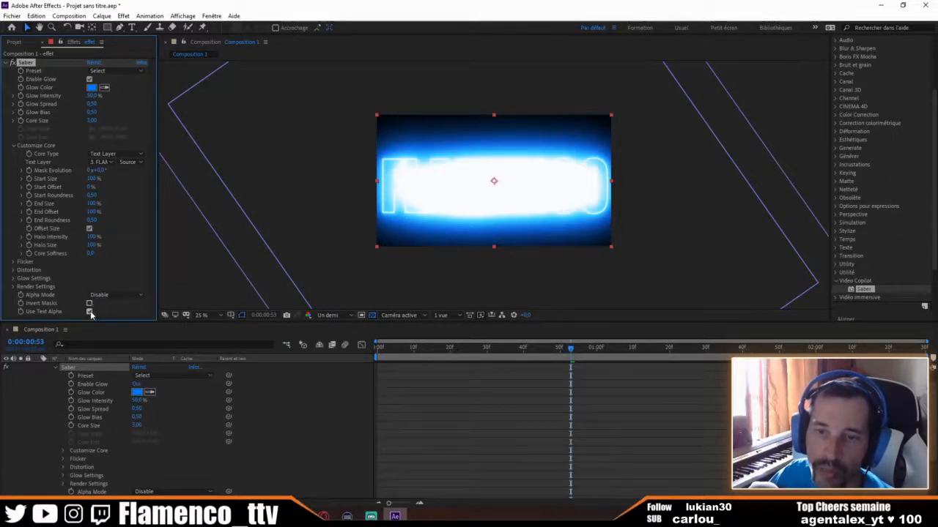
left_click(12, 262)
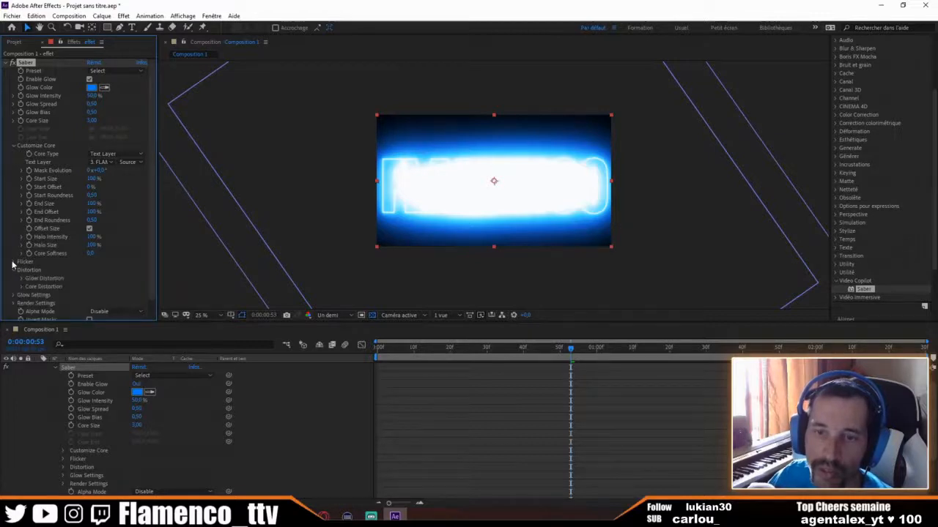
left_click(14, 304)
scroll(15, 302, "down", 2)
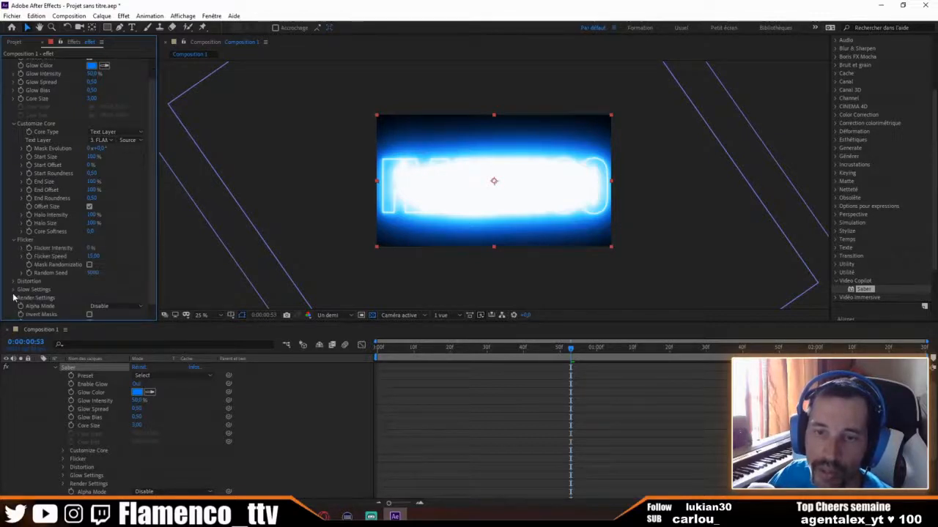
left_click(13, 290)
scroll(15, 294, "down", 3)
left_click(16, 300)
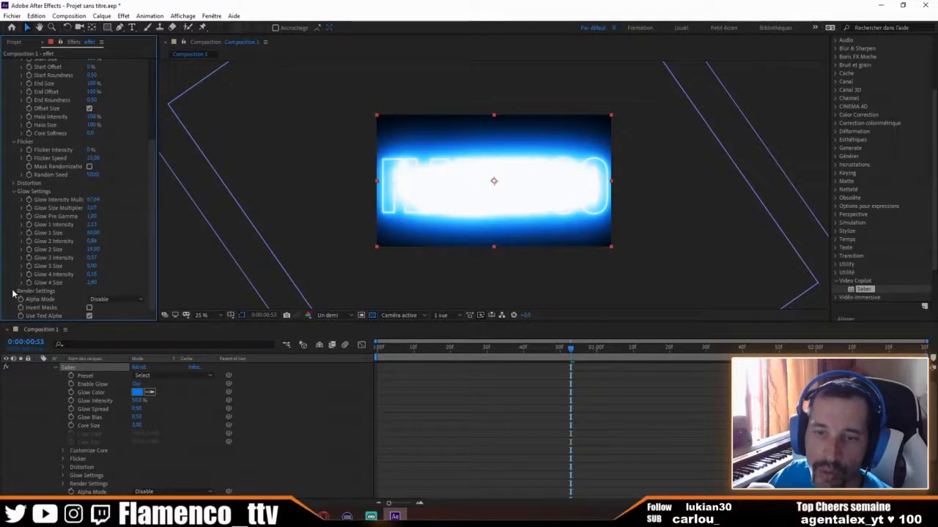
scroll(14, 293, "down", 3)
scroll(103, 252, "down", 1)
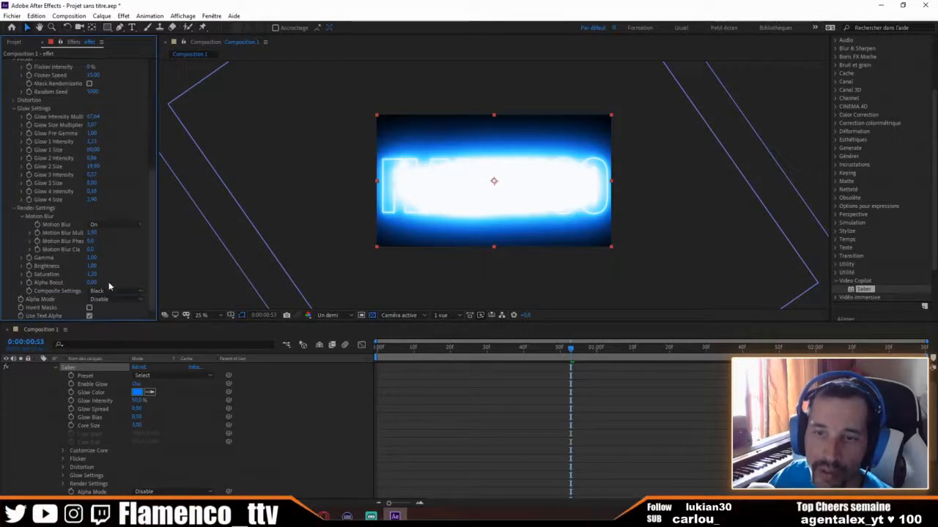
left_click(114, 290)
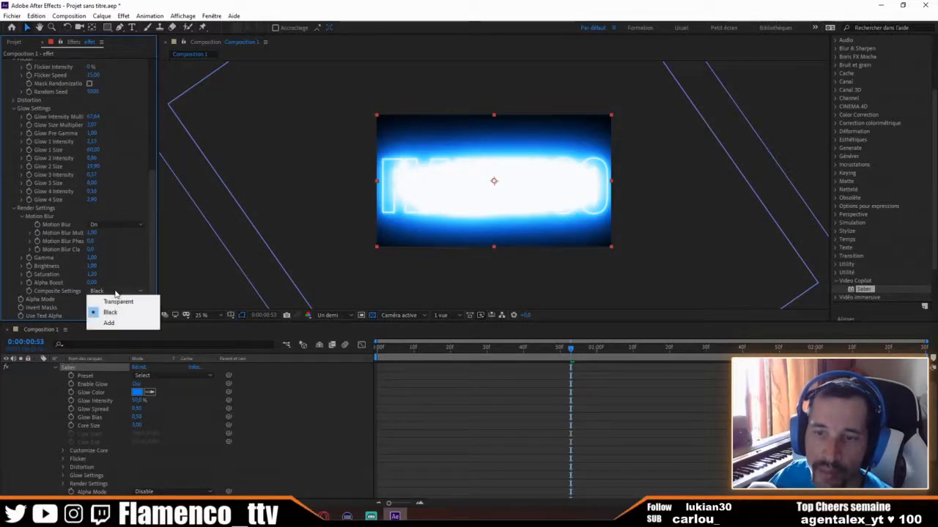
left_click(119, 301)
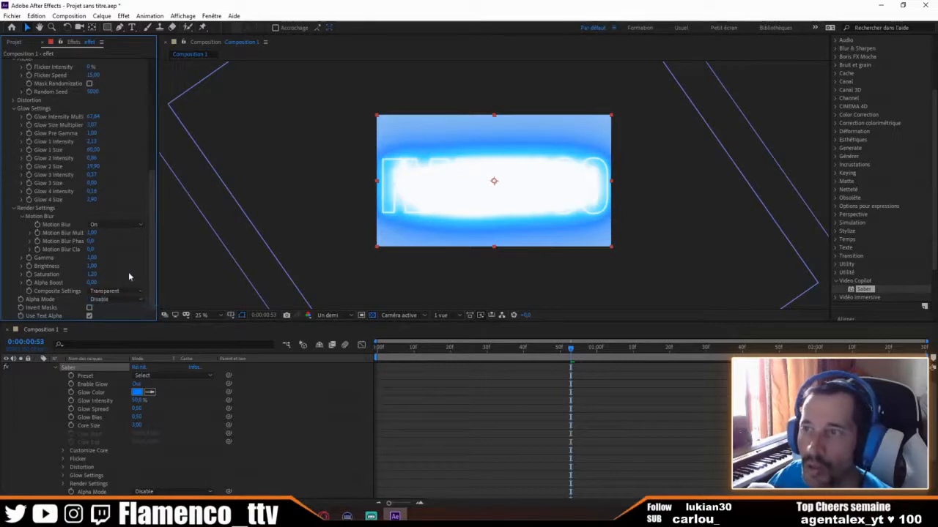
- Lower Saber's glow intensity to 24% and preview the glowing title, stopping at 0:00:02:21
scroll(117, 107, "up", 1)
scroll(117, 106, "up", 8)
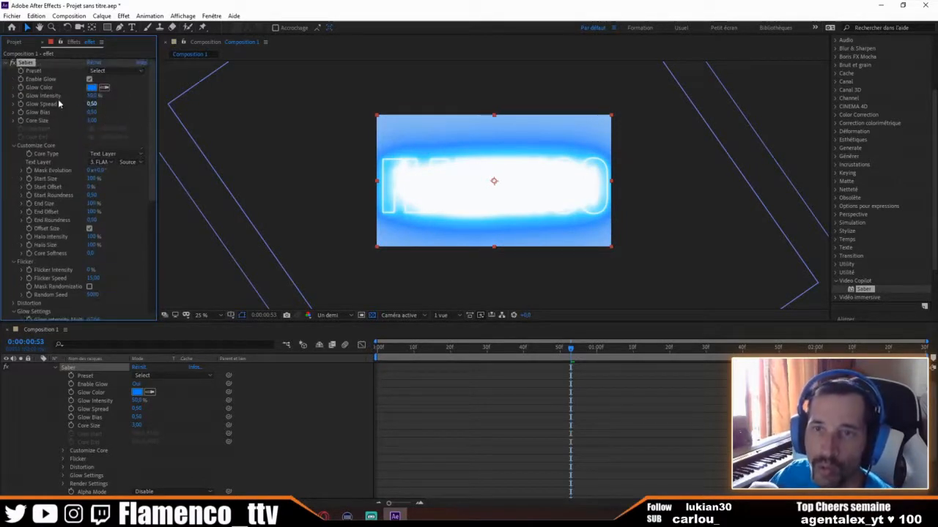
left_click_drag(91, 96, 75, 95)
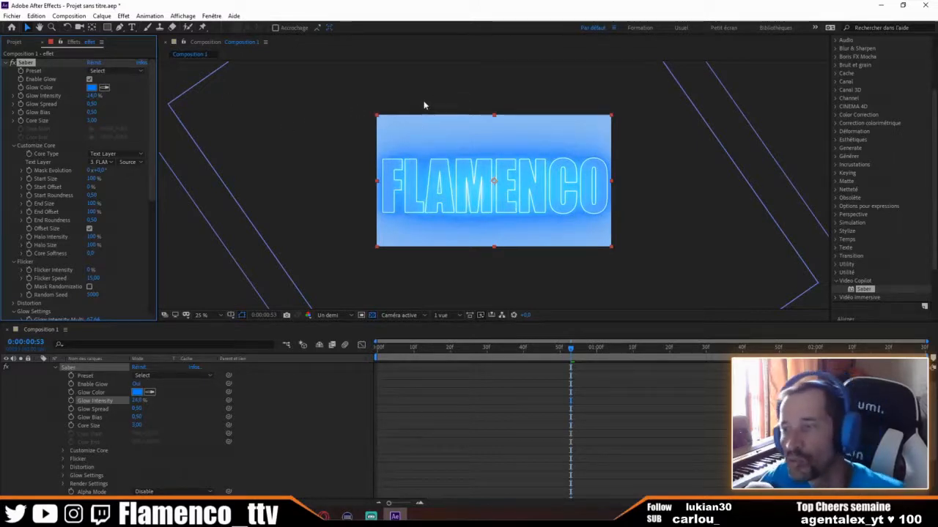
left_click(627, 161)
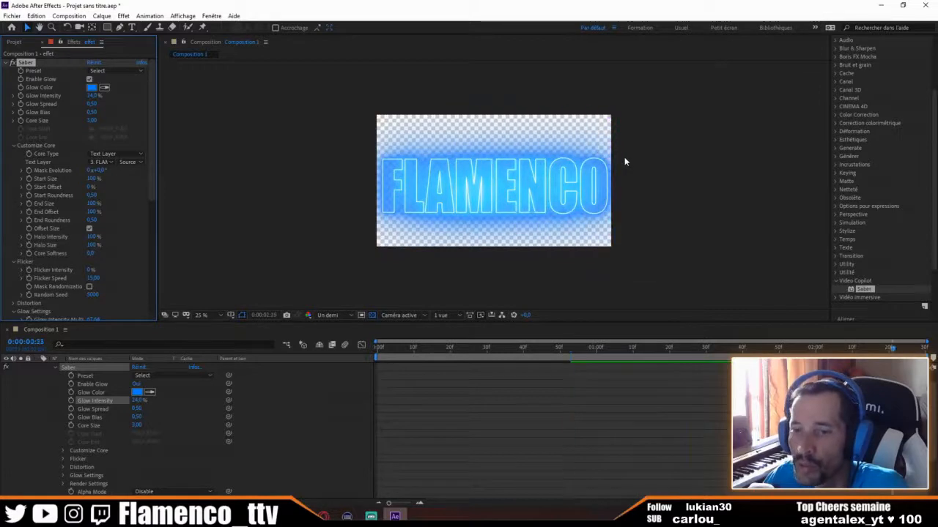
left_click(403, 221)
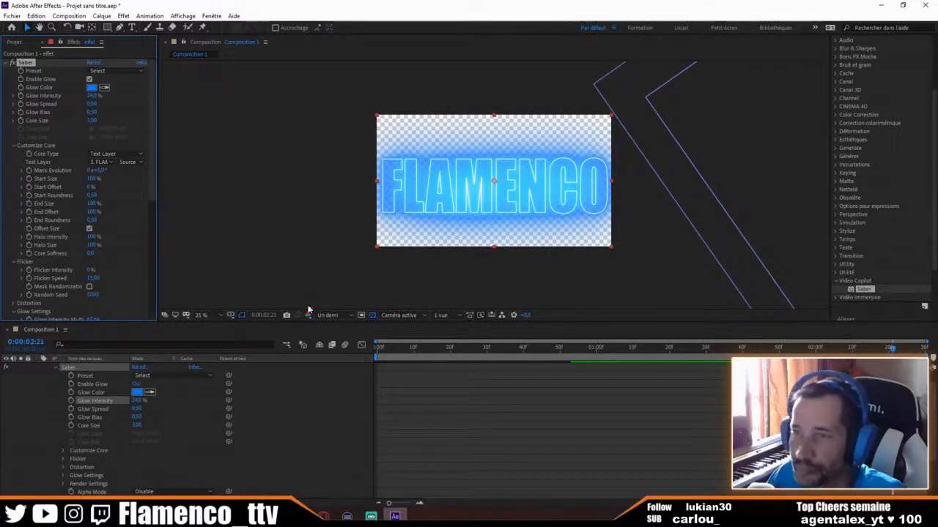
- Set the effet layer's blending mode to Exclusion and deselect the layer
scroll(109, 373, "up", 1)
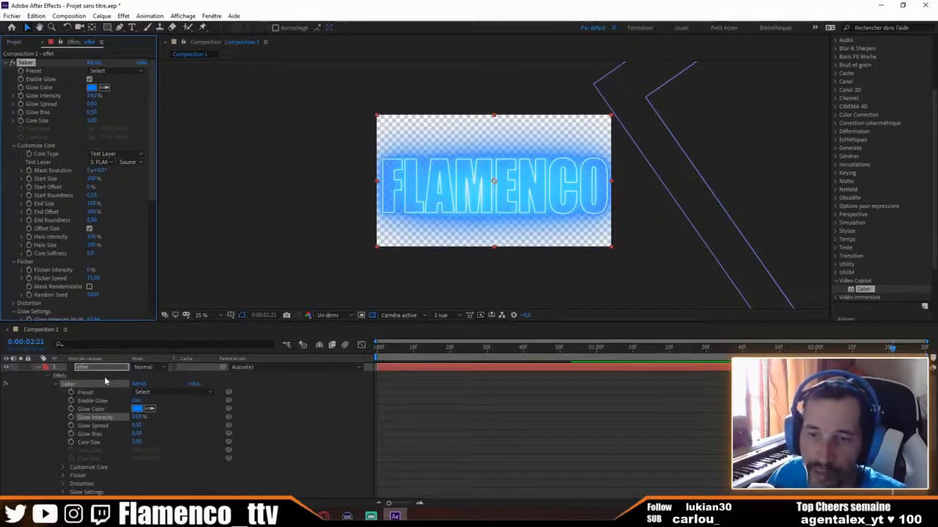
left_click(164, 368)
left_click(179, 350)
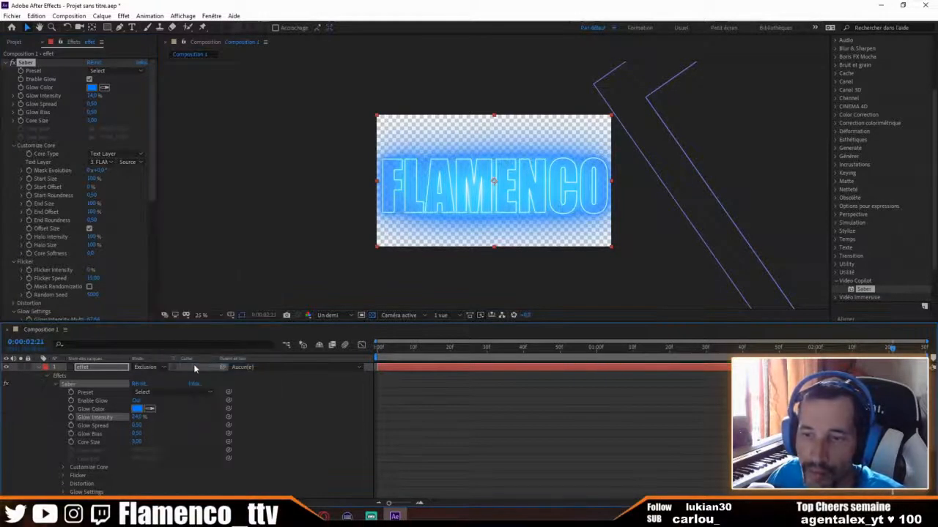
left_click(205, 369)
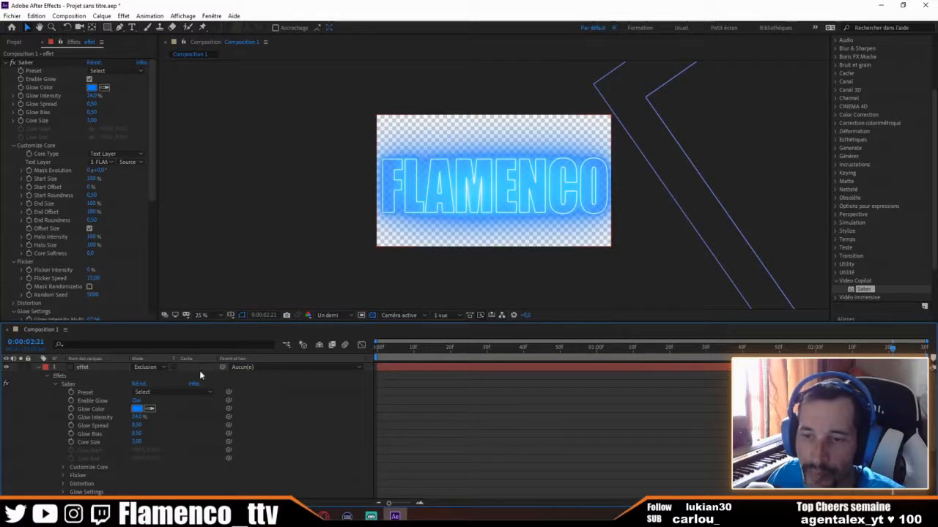
scroll(198, 375, "down", 5)
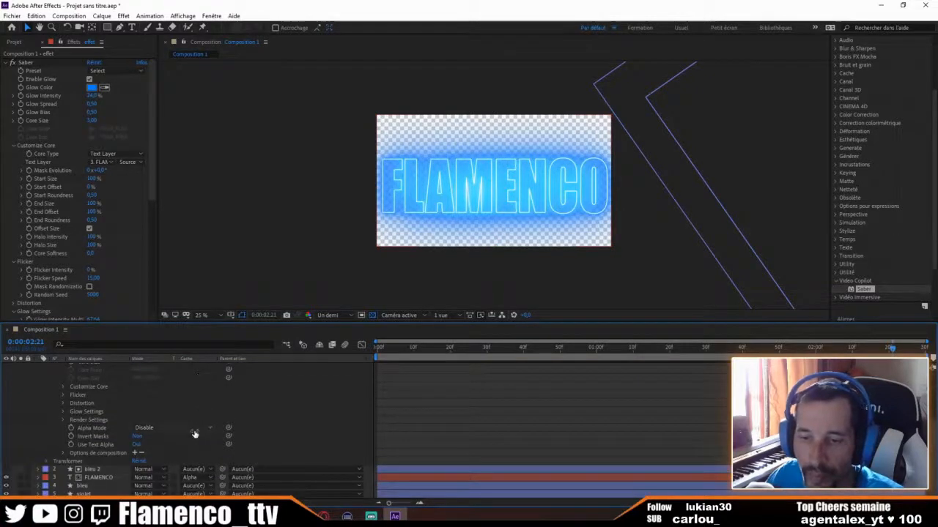
left_click(199, 475)
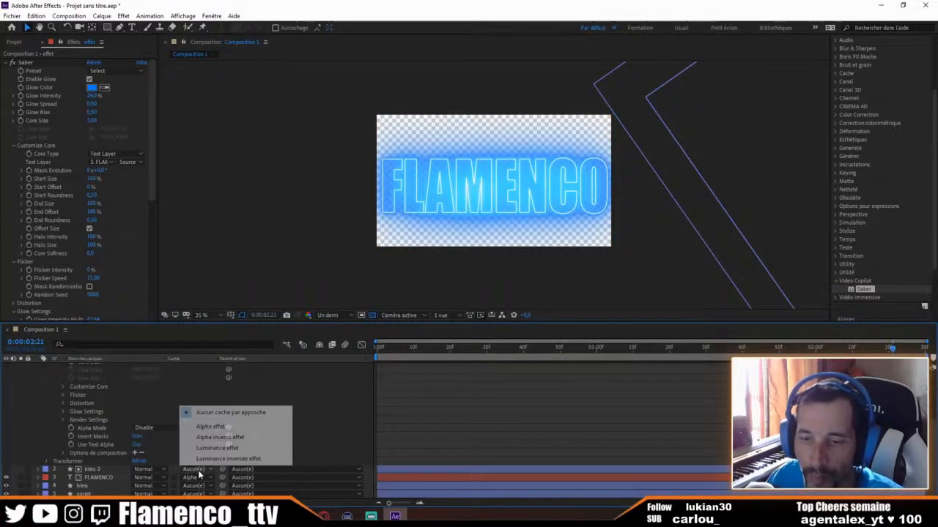
left_click(199, 472)
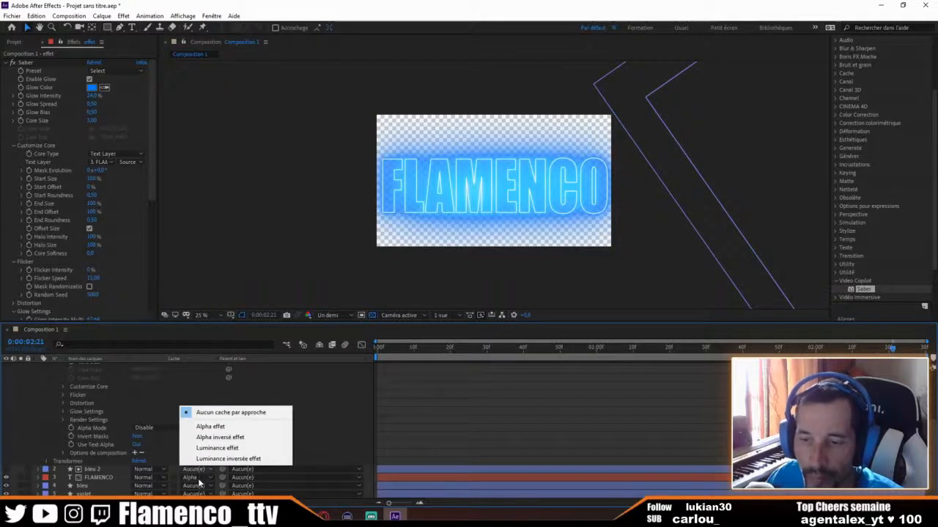
left_click(197, 479)
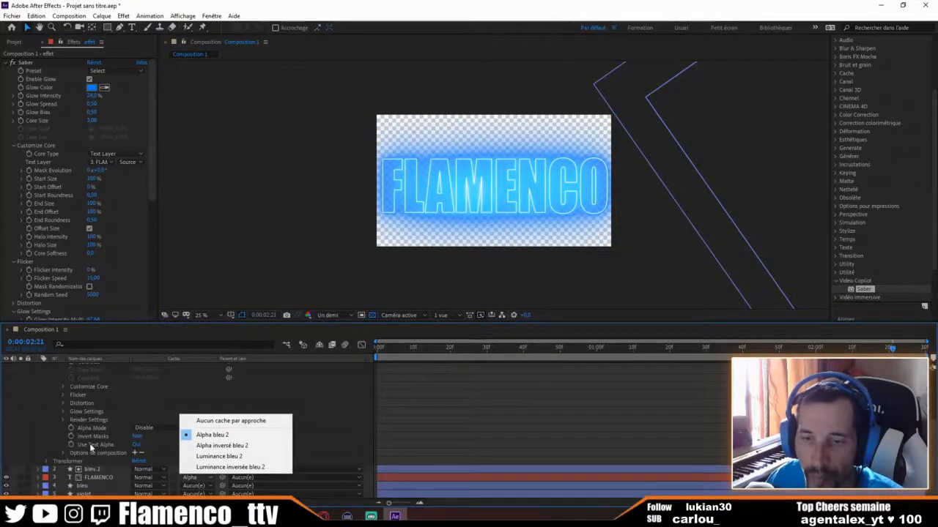
left_click(55, 401)
scroll(55, 397, "up", 3)
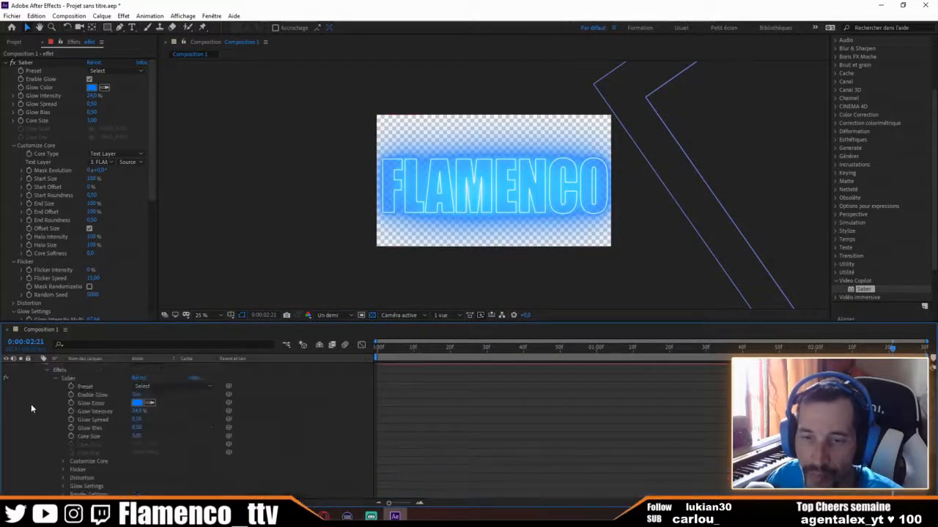
- Collapse the effet layer's effects and move the layer between bleu 2 and FLAMENCO
left_click(90, 367)
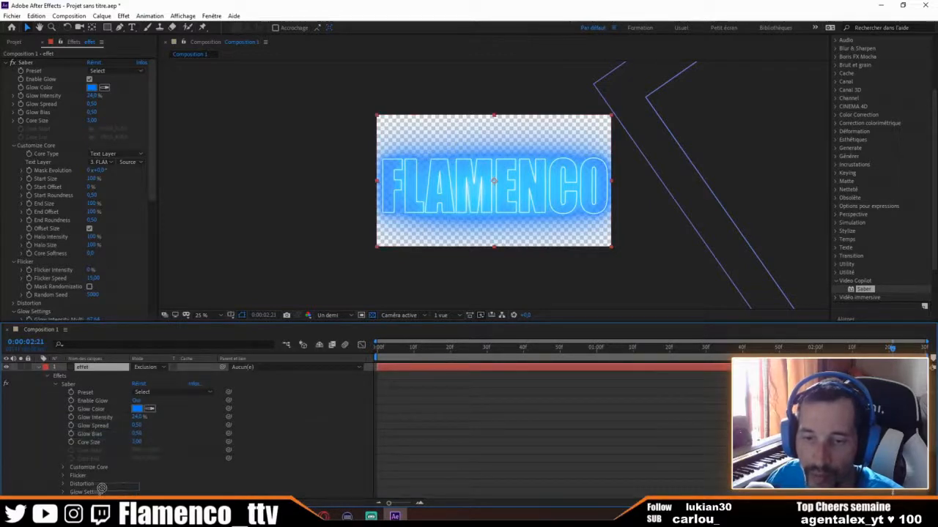
scroll(106, 460, "down", 1)
scroll(125, 467, "down", 3)
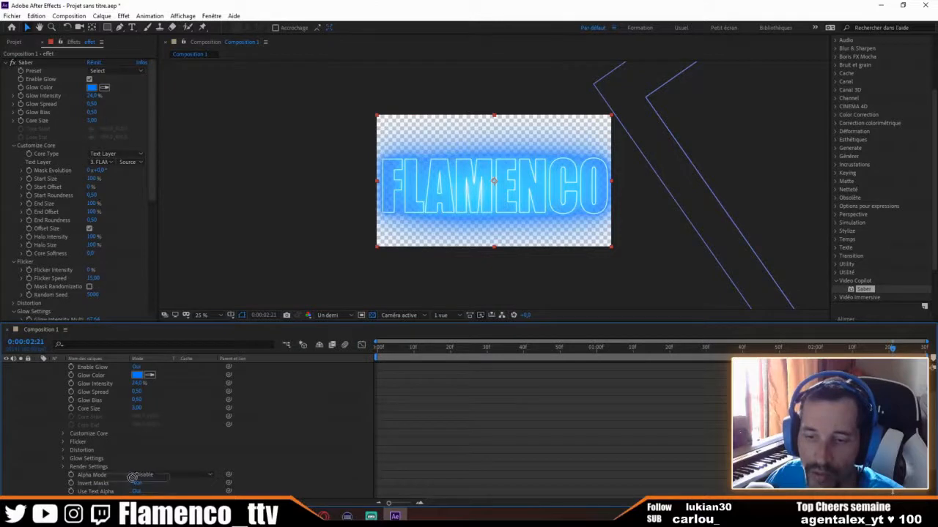
scroll(113, 445, "up", 4)
left_click(46, 377)
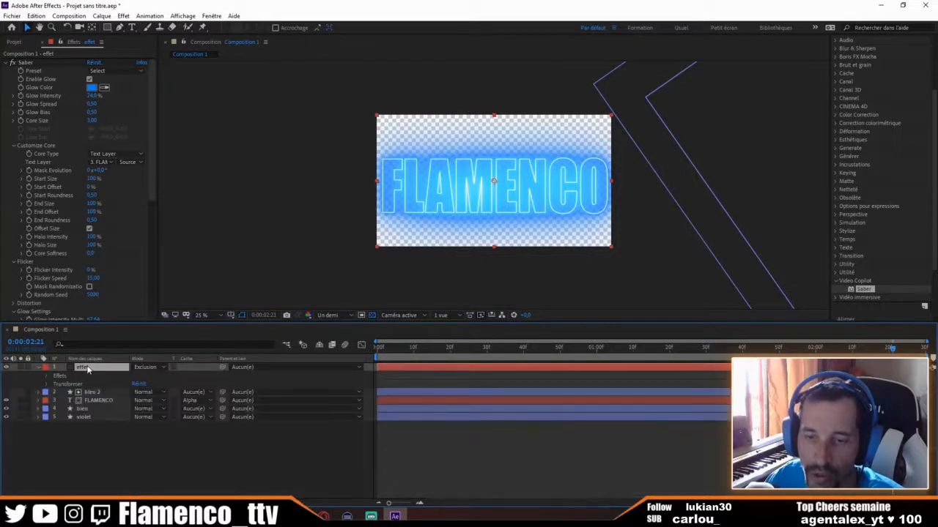
left_click_drag(87, 368, 91, 400)
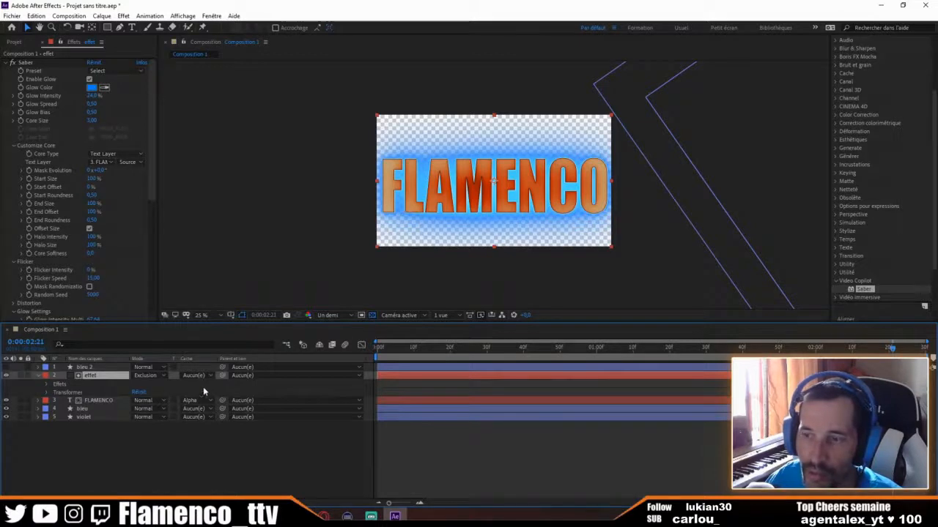
- Preview the animation with the reordered layers and set the effet layer's blending mode to Normal
key("space")
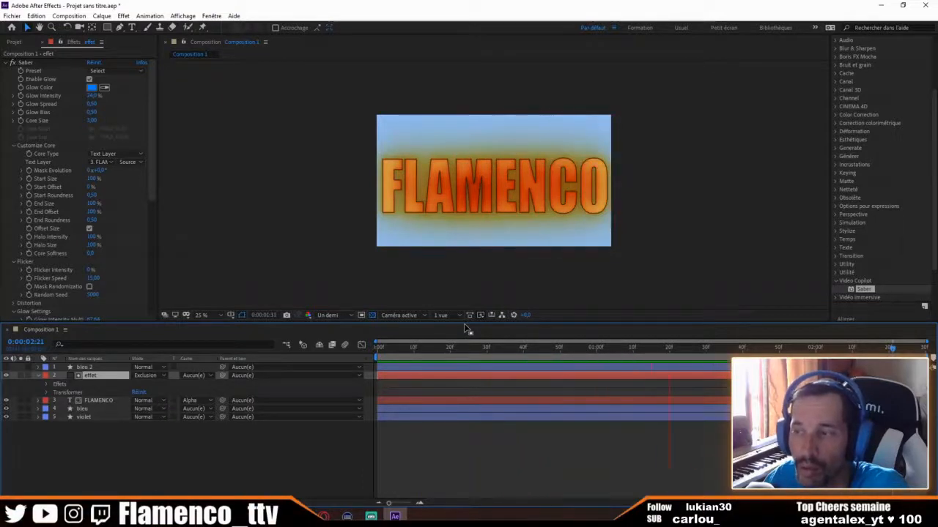
key("space")
left_click(165, 376)
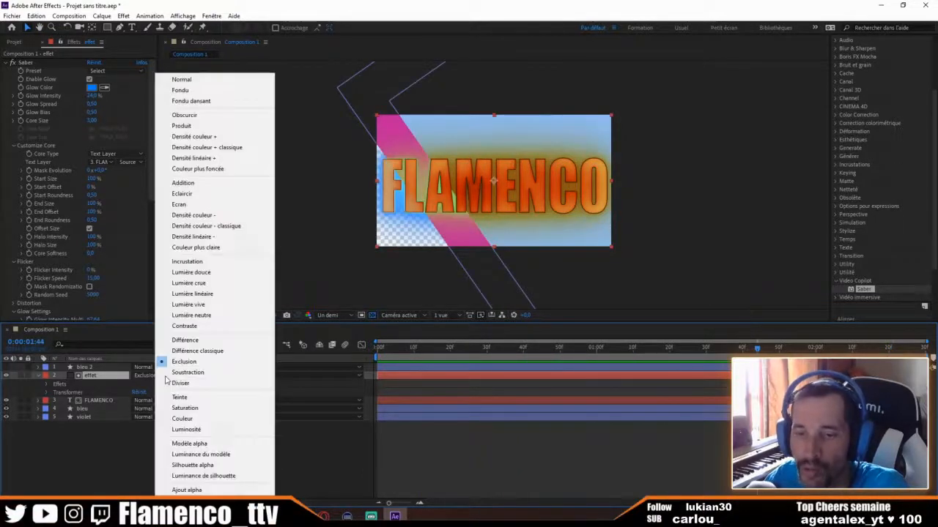
left_click(209, 78)
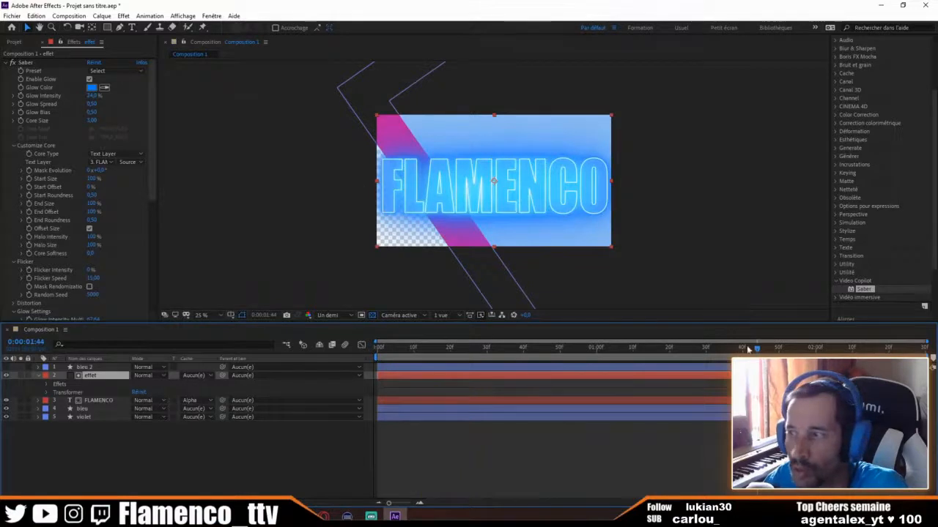
- Set the effet layer's track matte to the alpha of bleu 2 and scrub through the opening frames
left_click_drag(750, 349, 562, 348)
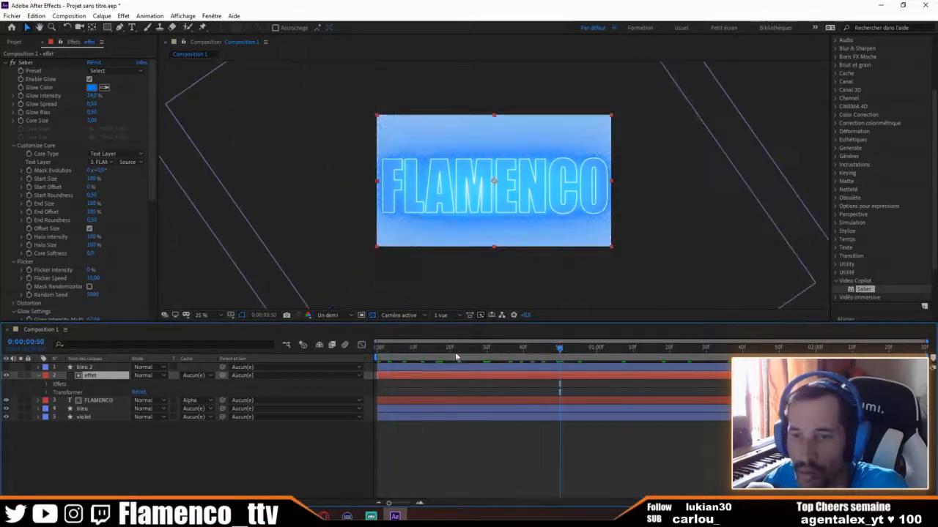
left_click(193, 375)
left_click(212, 396)
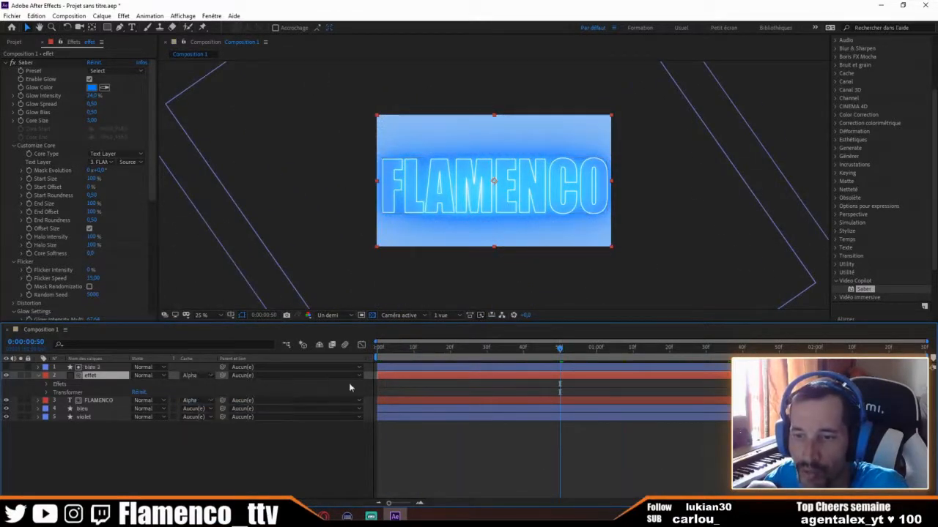
left_click_drag(525, 351, 398, 348)
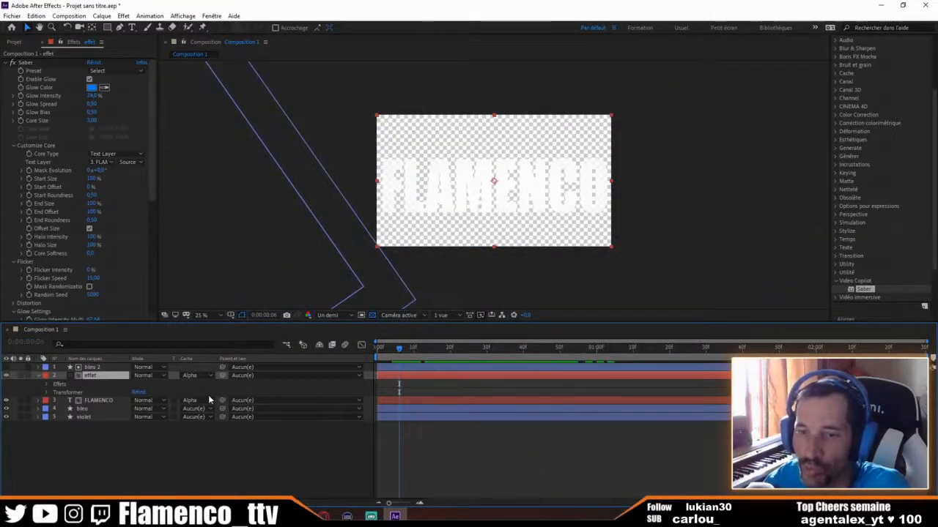
- Hide the FLAMENCO text layer and preview the glowing title's reveal from the start of the composition
left_click(6, 401)
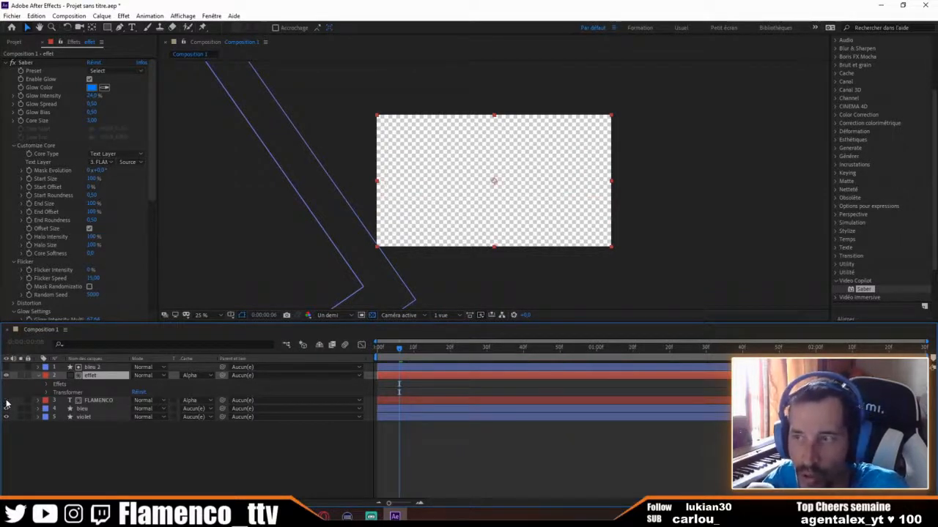
left_click_drag(400, 351, 361, 348)
key("space")
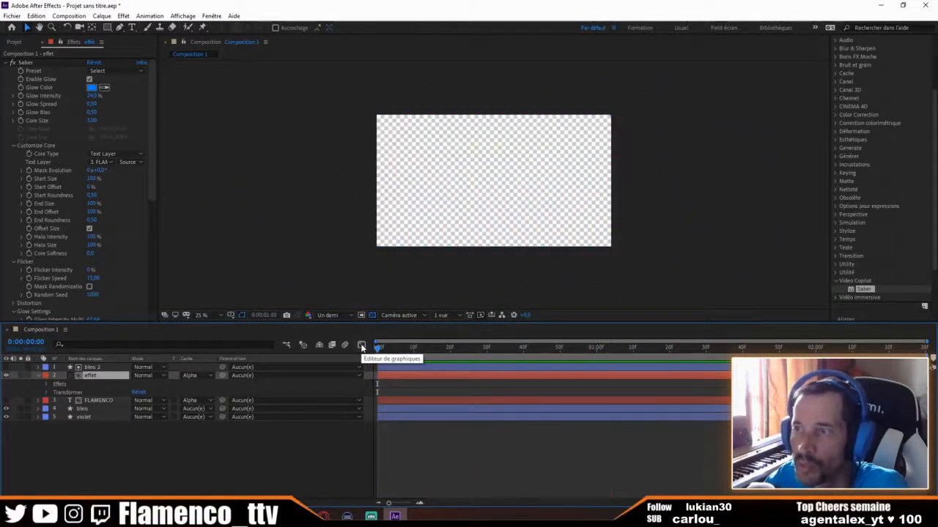
key("space")
left_click_drag(381, 347, 658, 347)
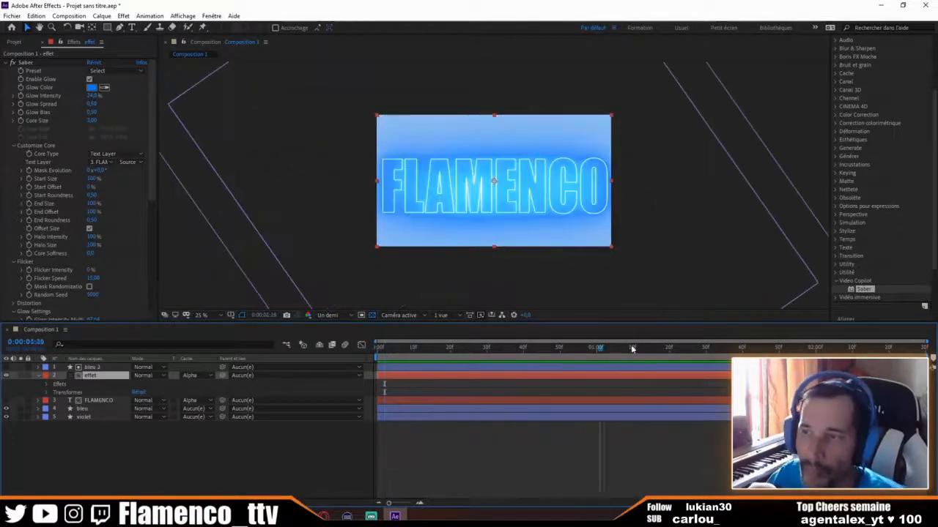
- Try Saber's Arc Reactor preset on the title and adjust its glow intensity
left_click(106, 74)
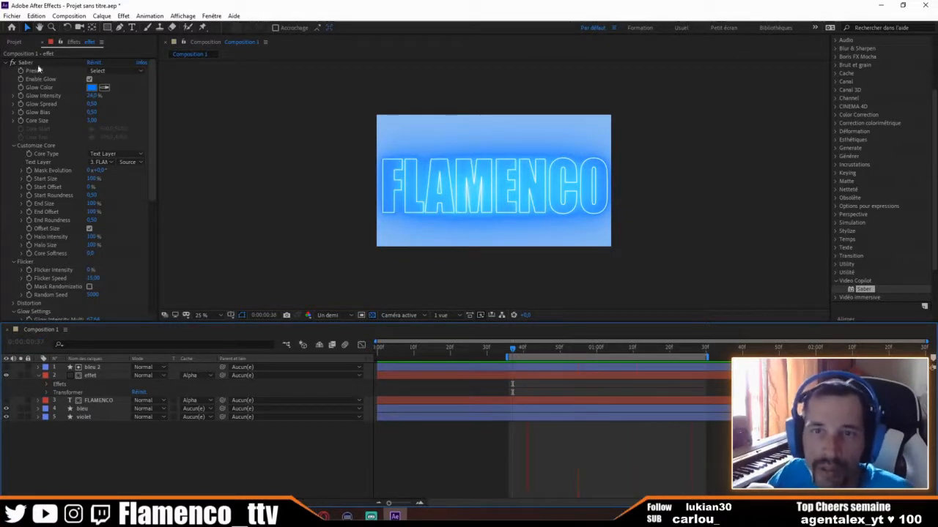
left_click(122, 71)
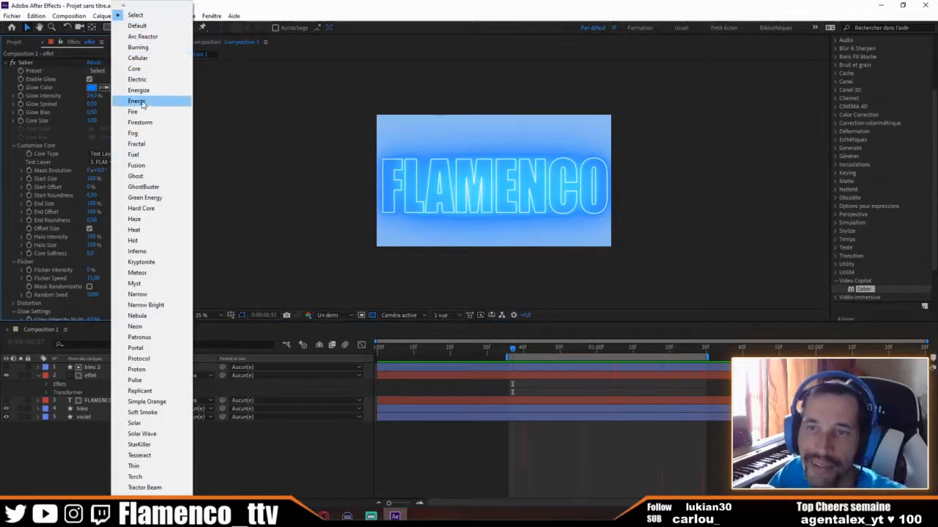
left_click(144, 37)
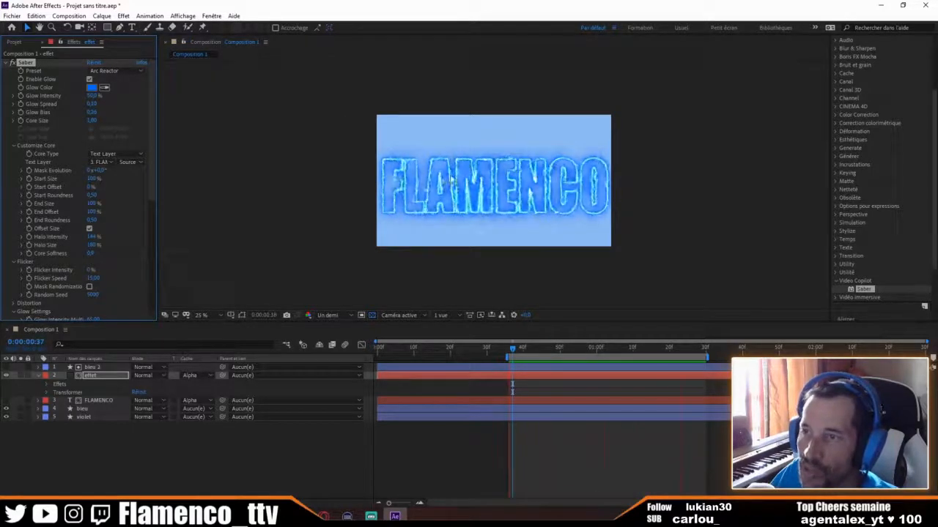
scroll(460, 188, "up", 2)
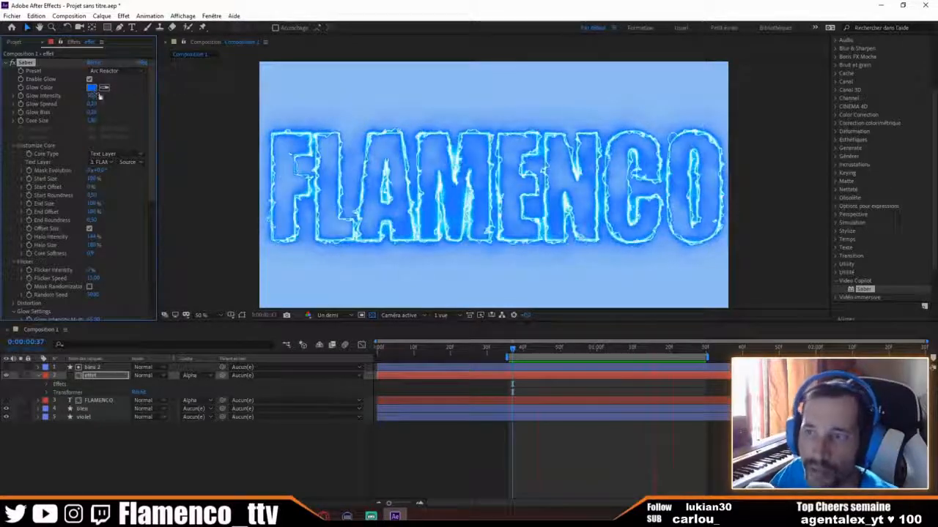
left_click_drag(97, 95, 86, 96)
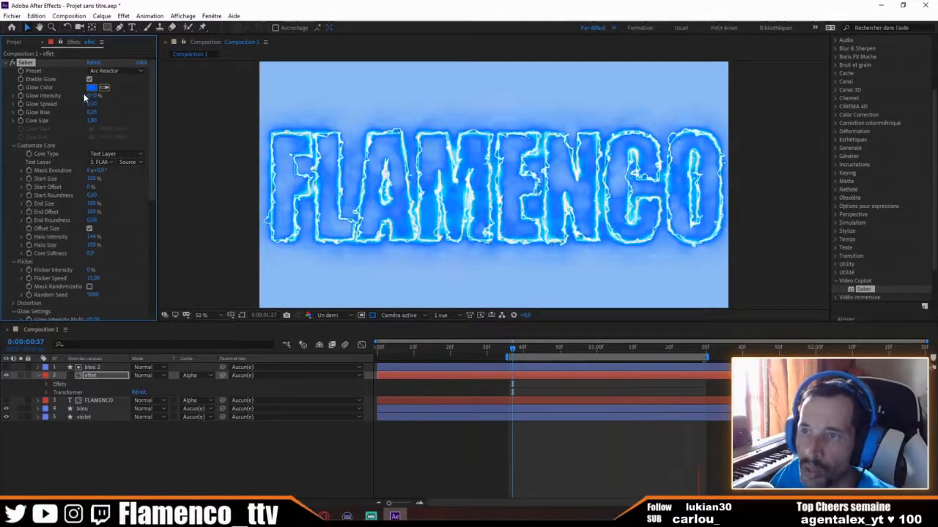
- Try Saber's Burning preset on the title outline
left_click(131, 71)
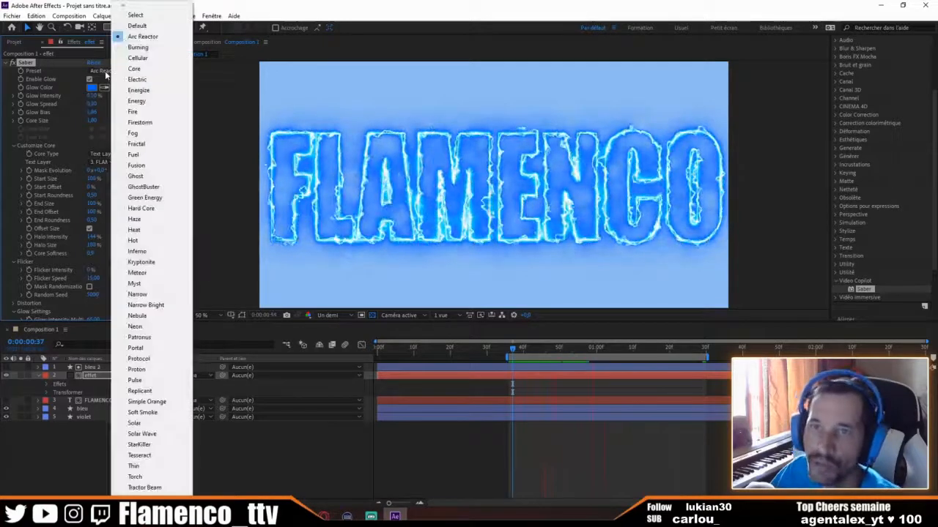
left_click(137, 47)
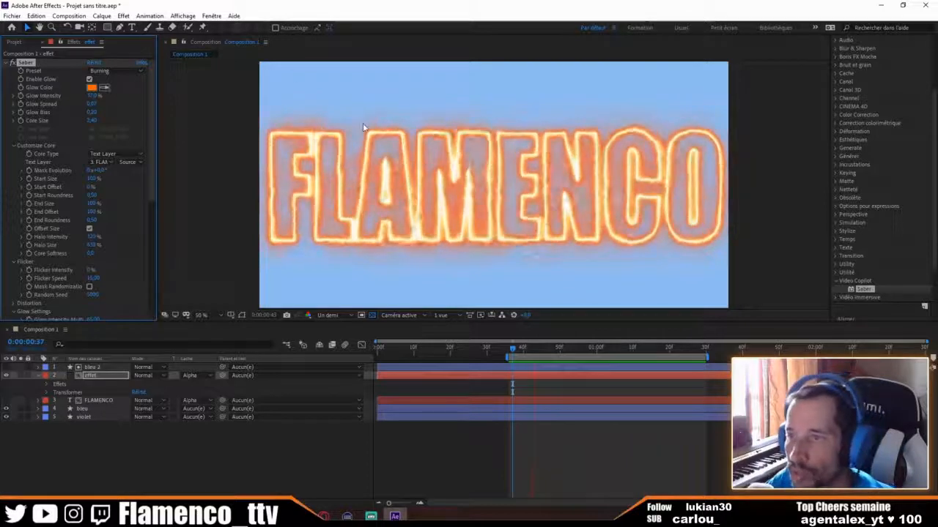
key("comma")
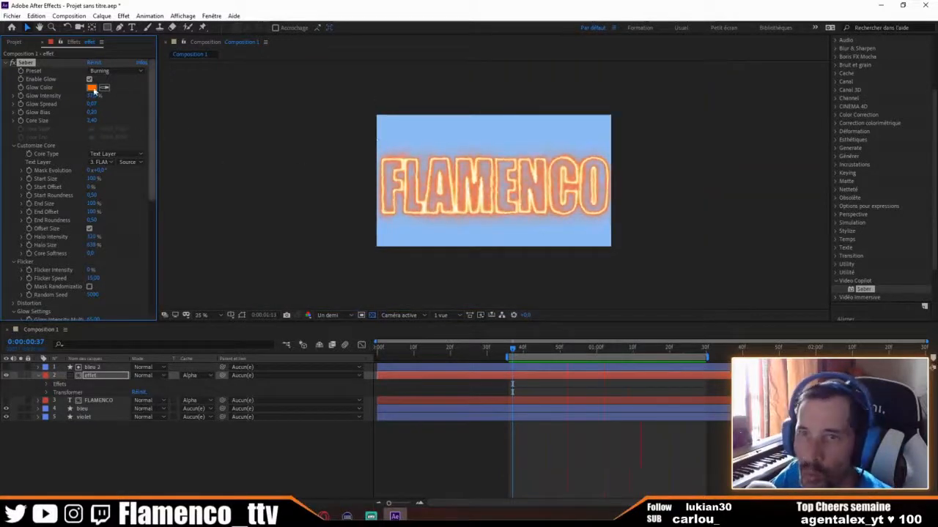
- Try Saber's Fusion preset on the title and adjust its glow intensity
left_click(105, 72)
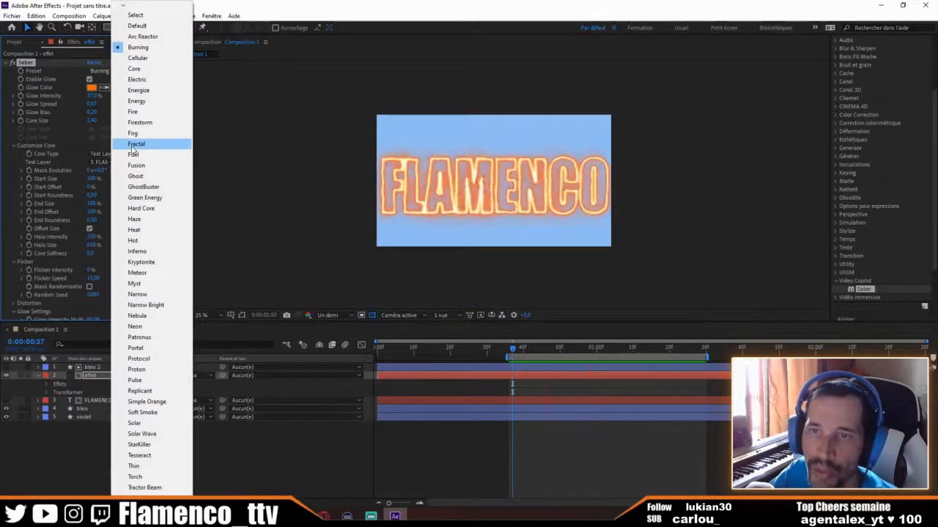
left_click(144, 166)
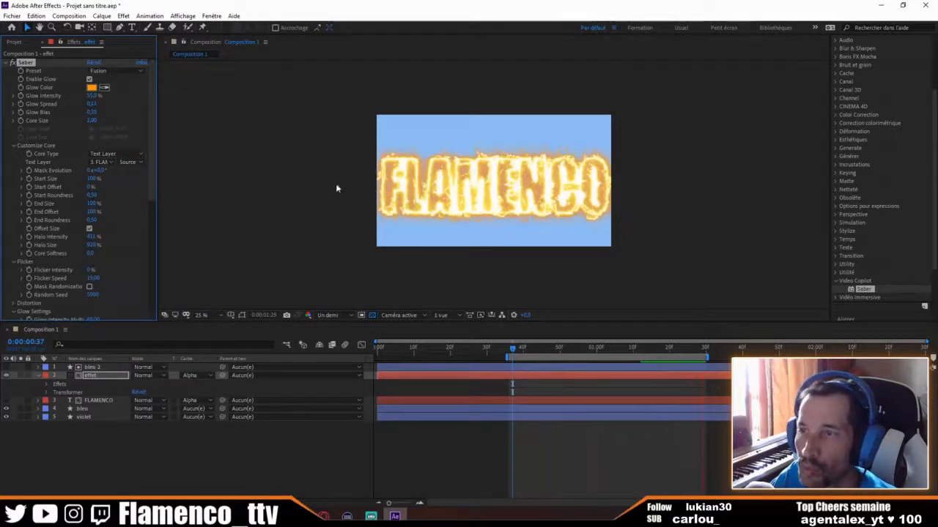
left_click_drag(94, 96, 82, 96)
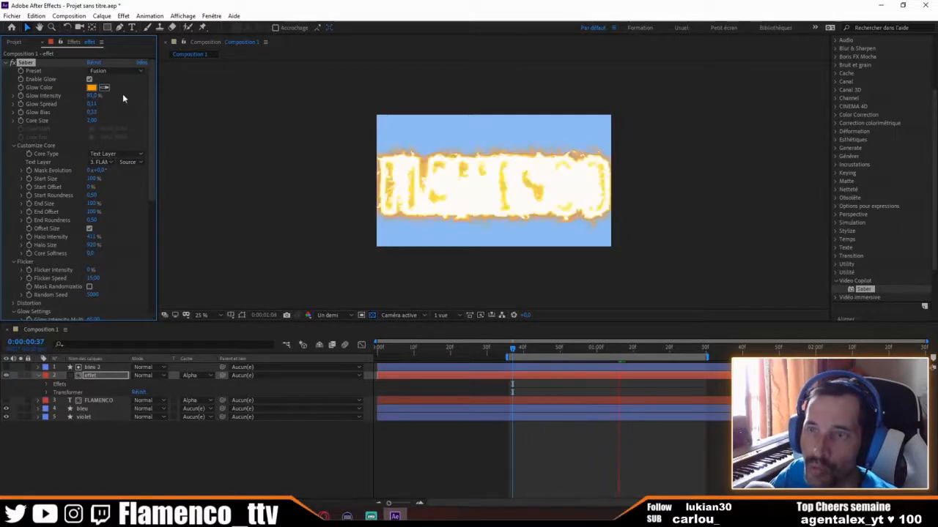
left_click_drag(94, 96, 75, 92)
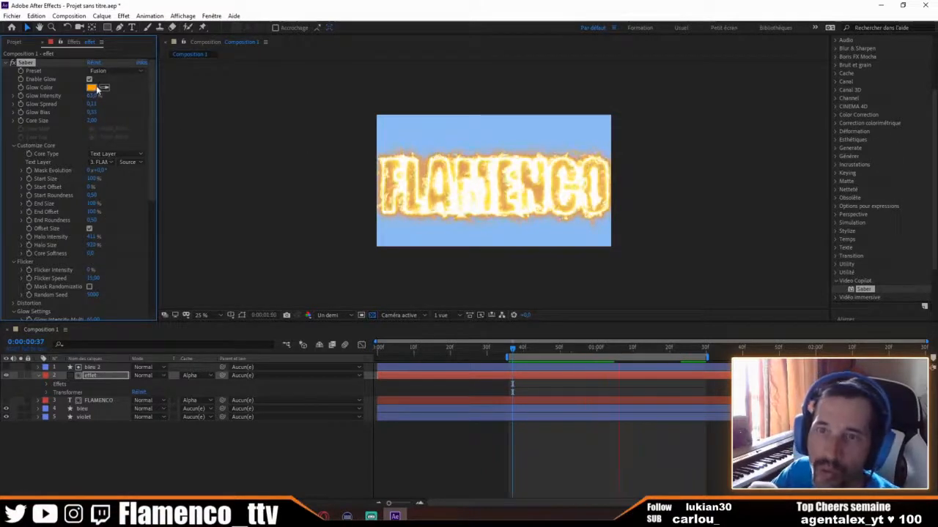
- Apply Saber's Haze preset and set its glow color to magenta F600FF
left_click(118, 70)
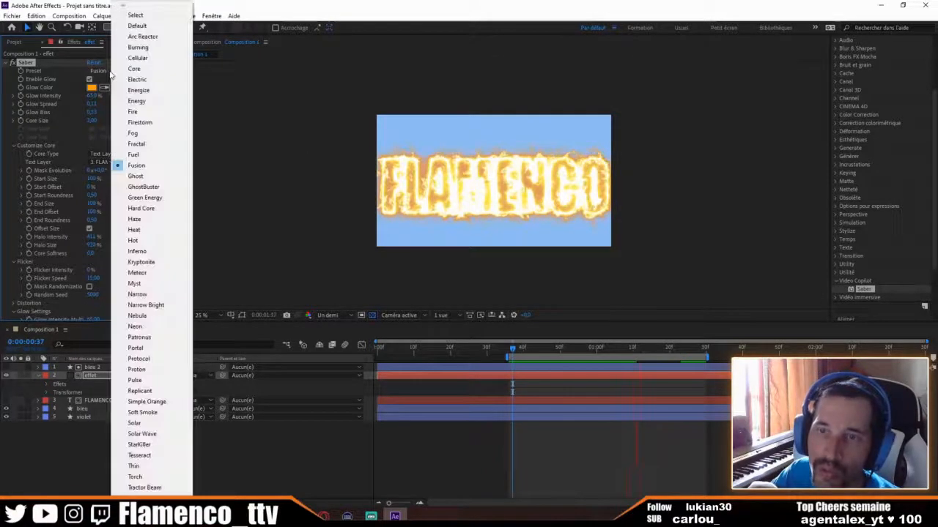
left_click(143, 219)
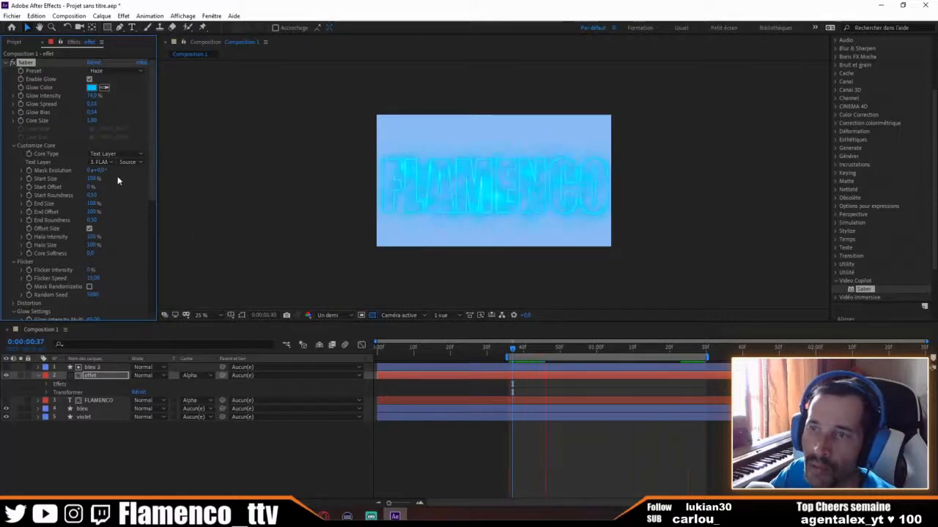
left_click(92, 89)
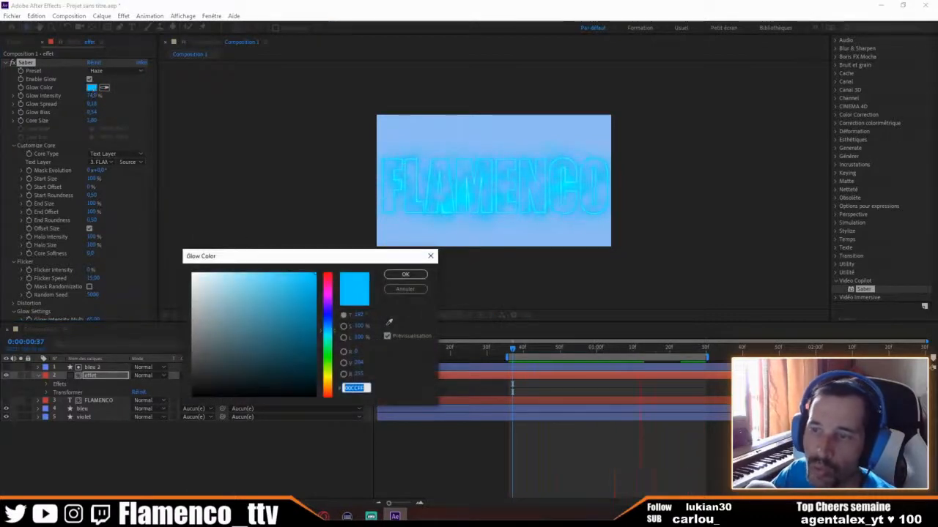
left_click(328, 297)
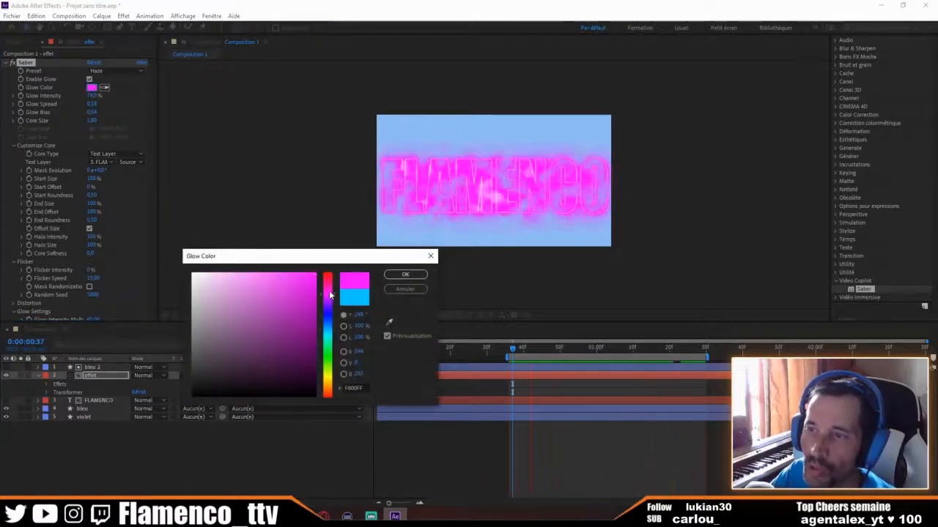
left_click(406, 275)
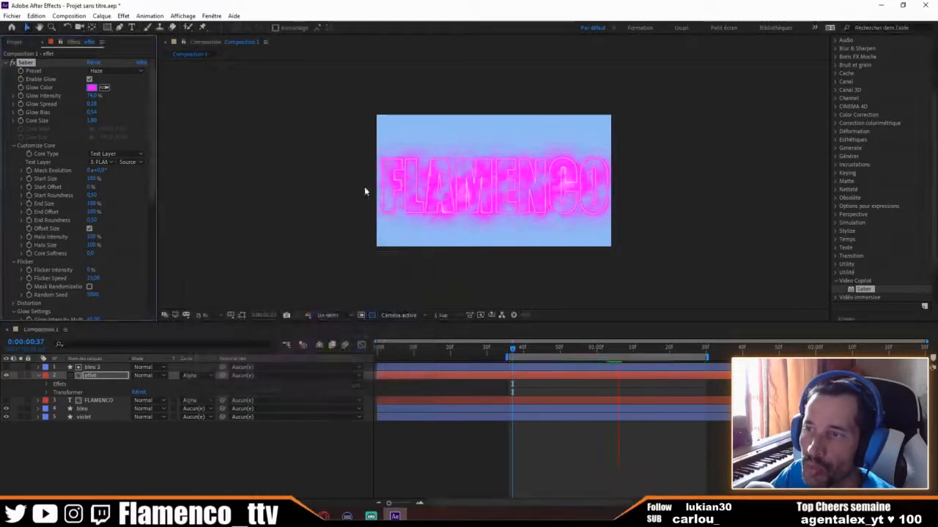
- Try Saber's Haze glow at 57% intensity with a glow distortion amount of 143, and preview the animation
mouse_move(511, 351)
left_mouse_down()
mouse_move(451, 350)
mouse_move(513, 350)
left_mouse_up()
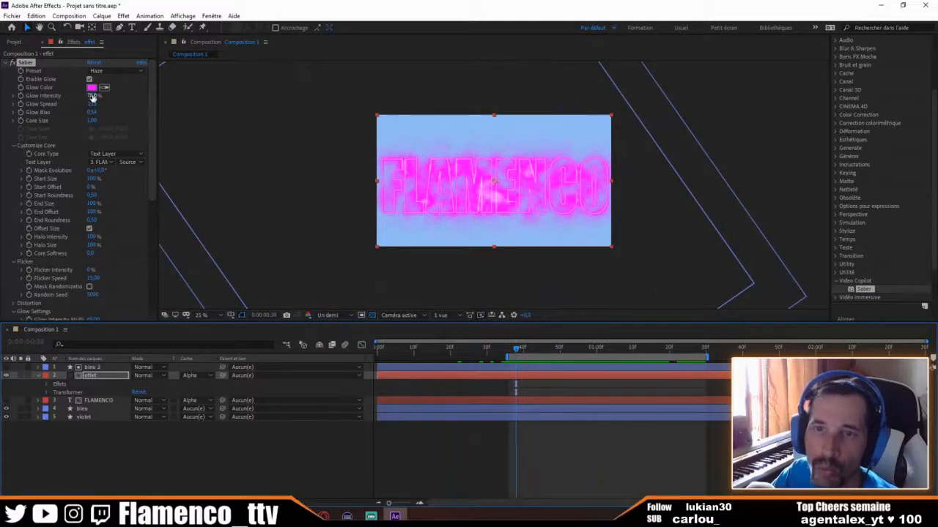
left_click_drag(93, 97, 86, 99)
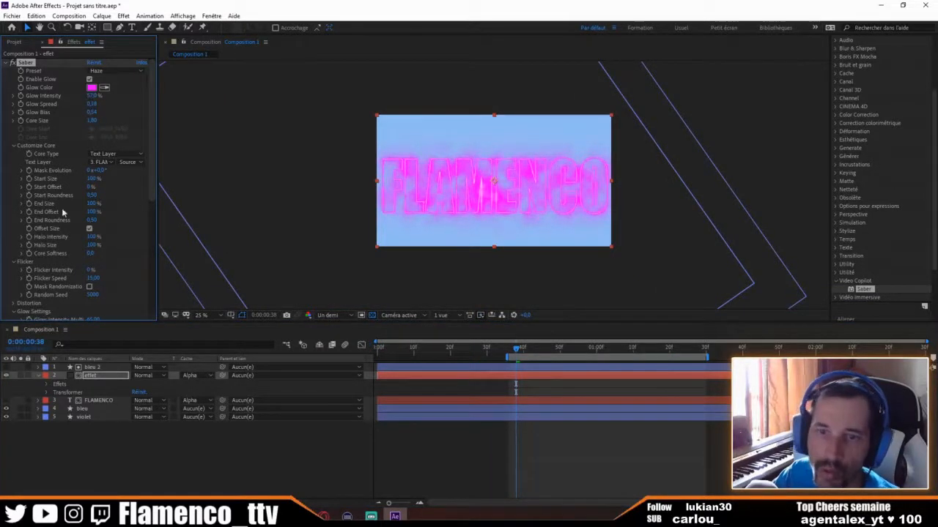
scroll(41, 260, "down", 3)
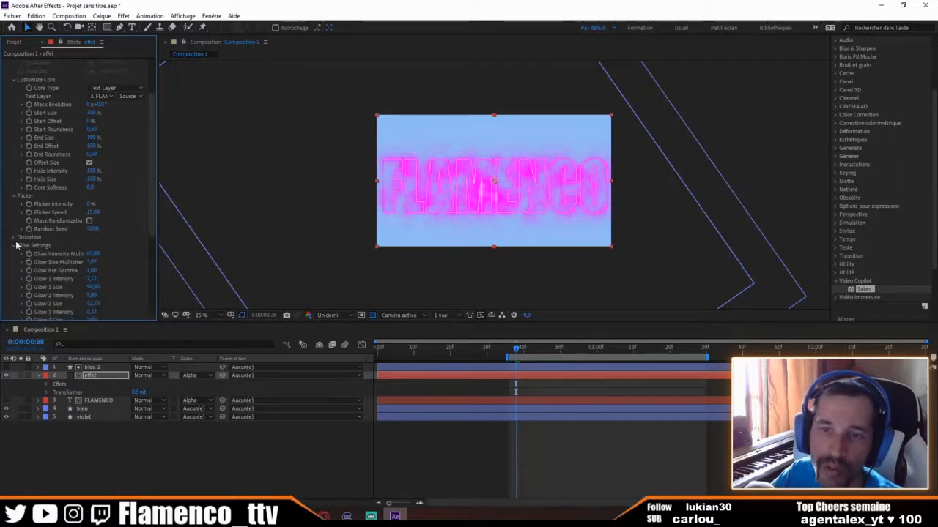
left_click(14, 238)
left_click(22, 246)
scroll(35, 250, "down", 2)
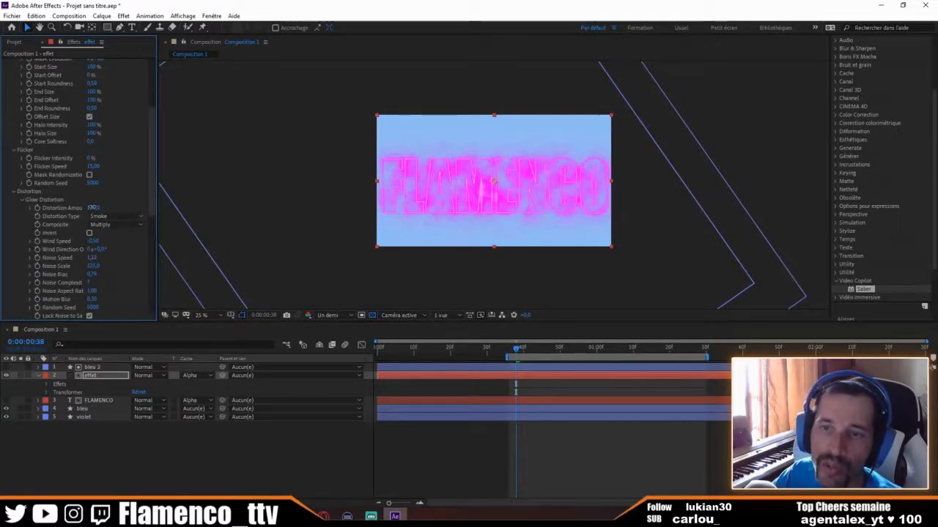
left_click_drag(92, 208, 129, 211)
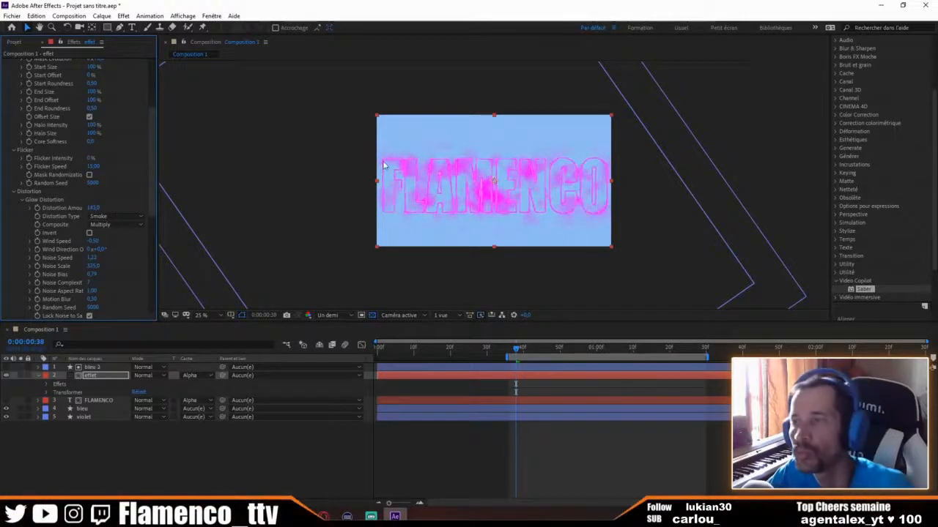
key("space")
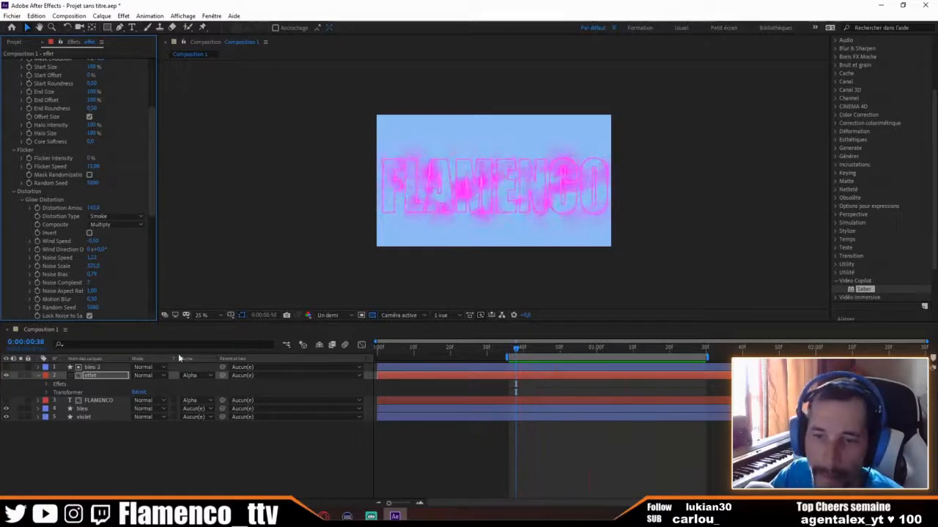
left_click_drag(517, 350, 507, 351)
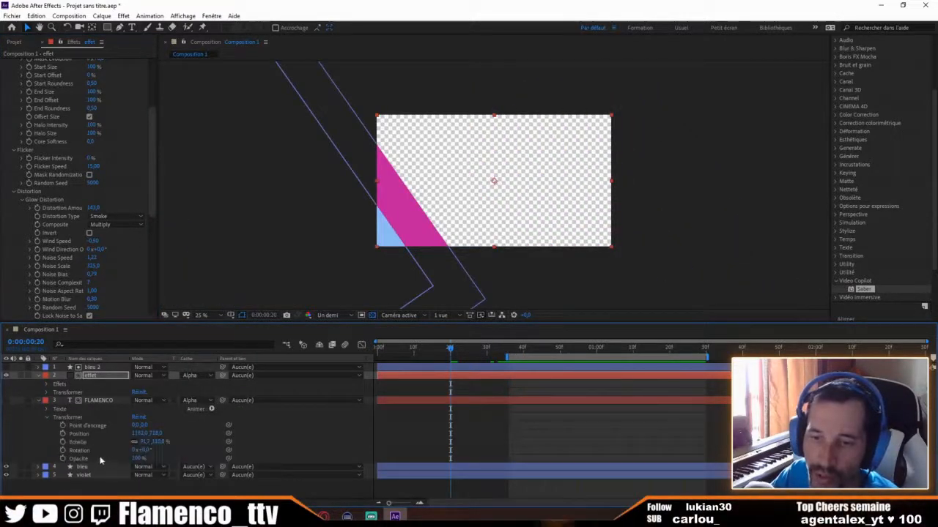
left_click(63, 433)
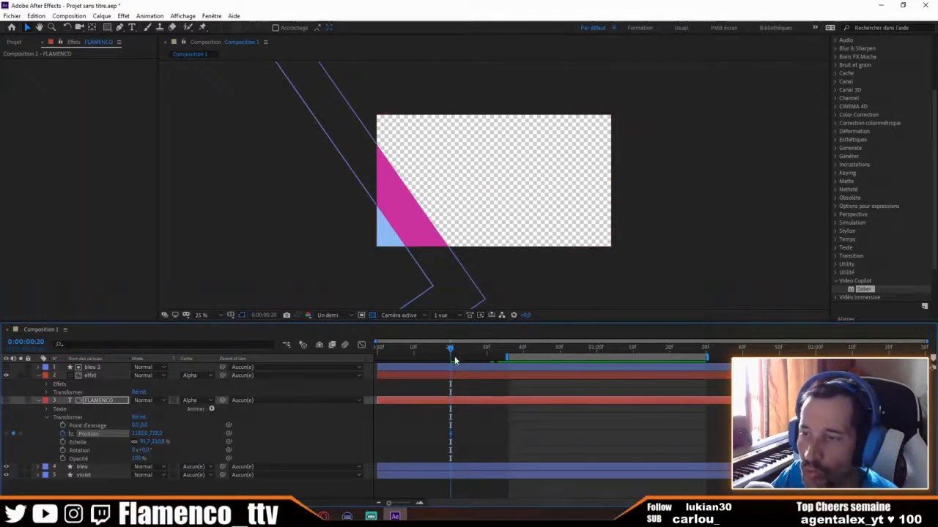
mouse_move(454, 351)
left_mouse_down()
mouse_move(471, 350)
mouse_move(453, 353)
left_mouse_up()
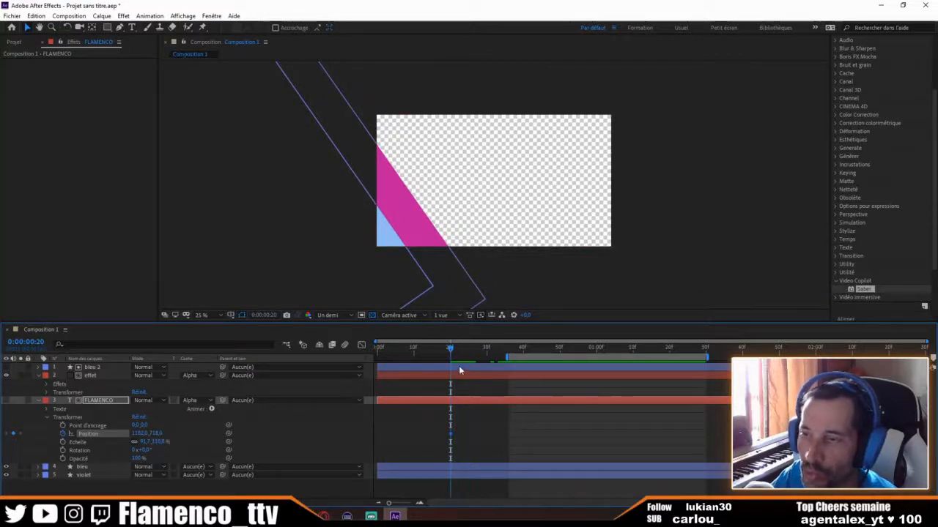
left_click_drag(452, 349, 520, 351)
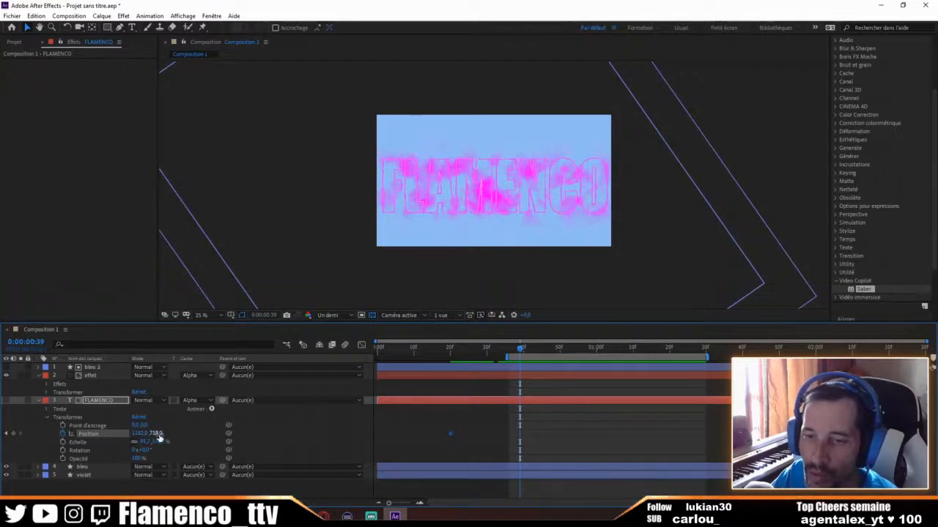
left_click_drag(154, 434, 156, 435)
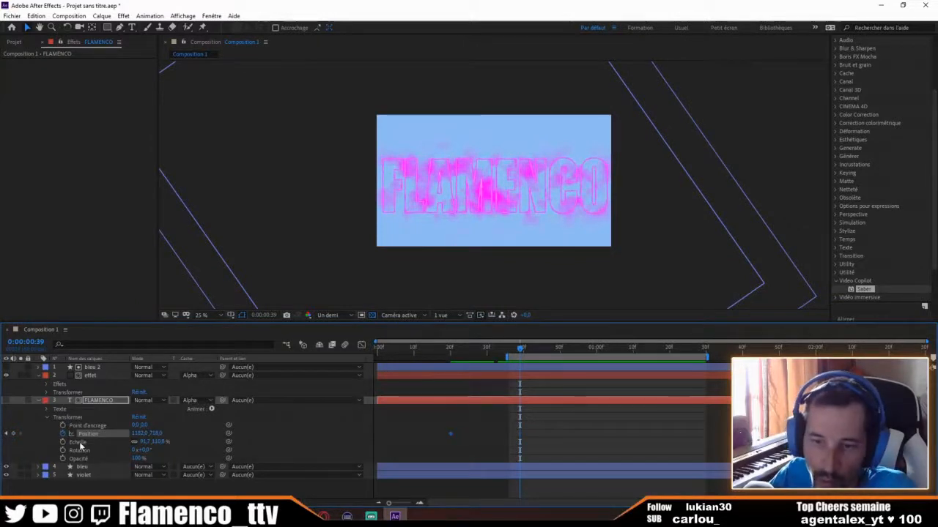
- Remove the FLAMENCO layer's position keyframing and keyframe its scale at 79.3% by 95.8% at frame 39
left_click(63, 443)
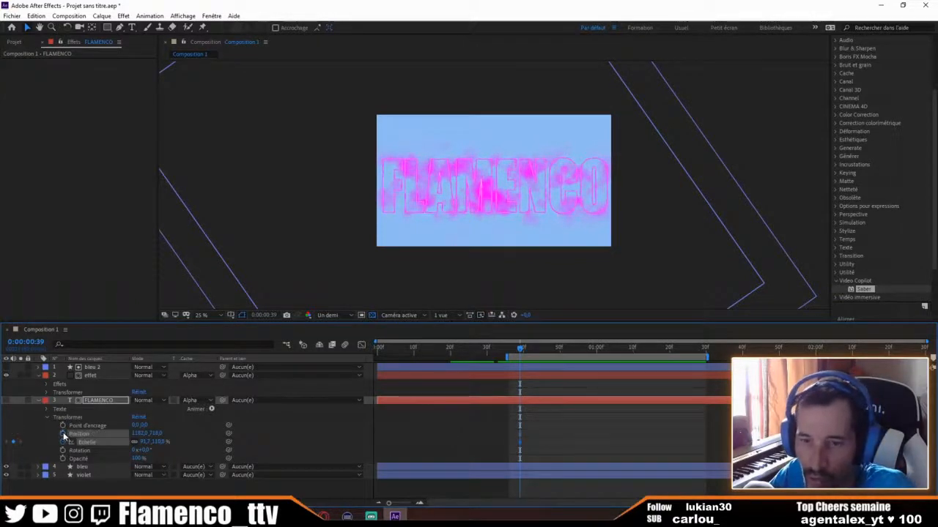
left_click(65, 434)
left_click(88, 444)
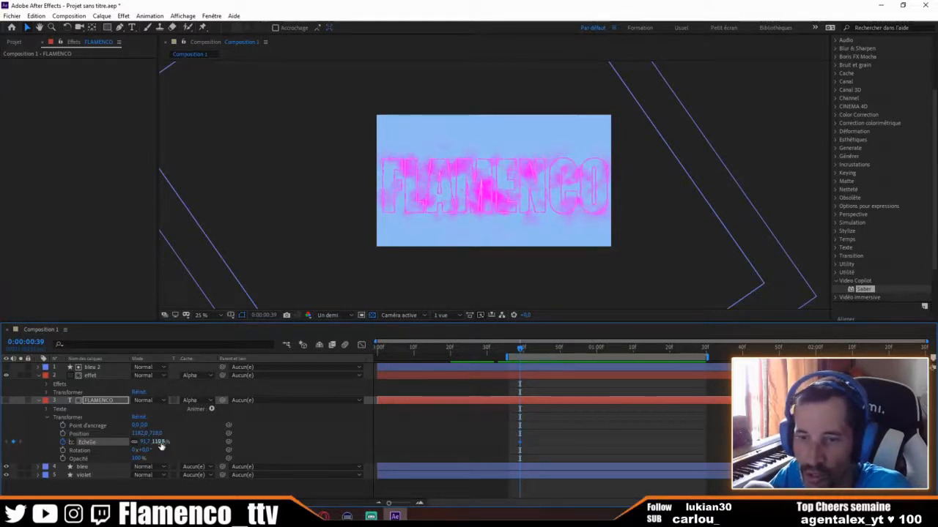
left_click_drag(158, 446, 136, 446)
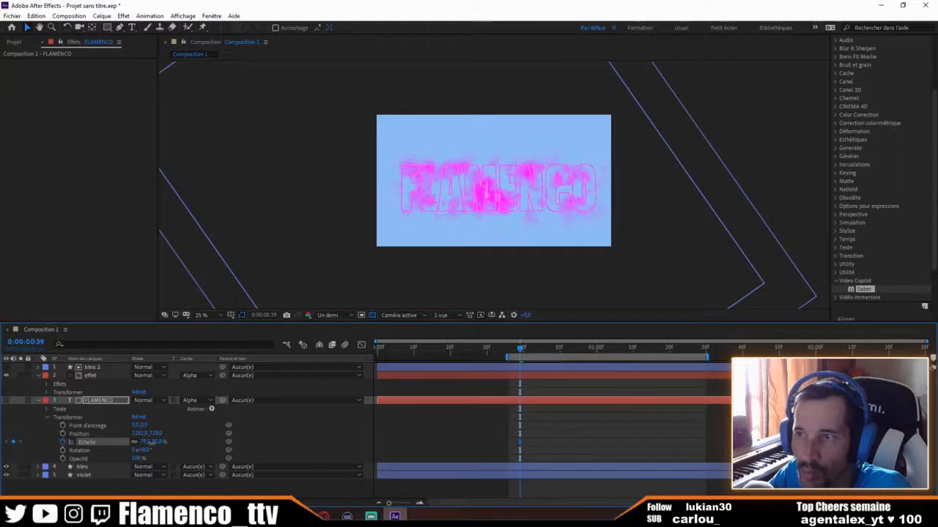
- Shift the effet layer slightly left in the composition to re-centre the glowing title
left_click(490, 202)
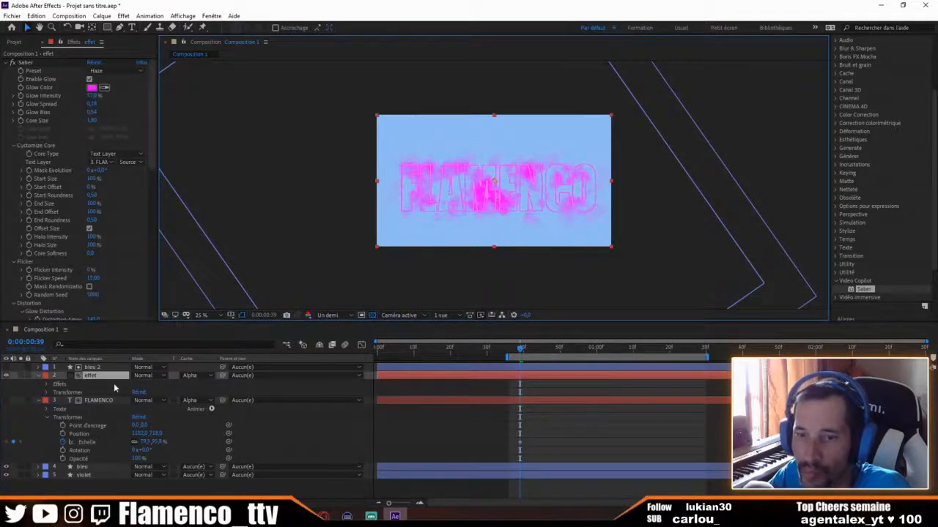
left_click(115, 400)
left_click(491, 195)
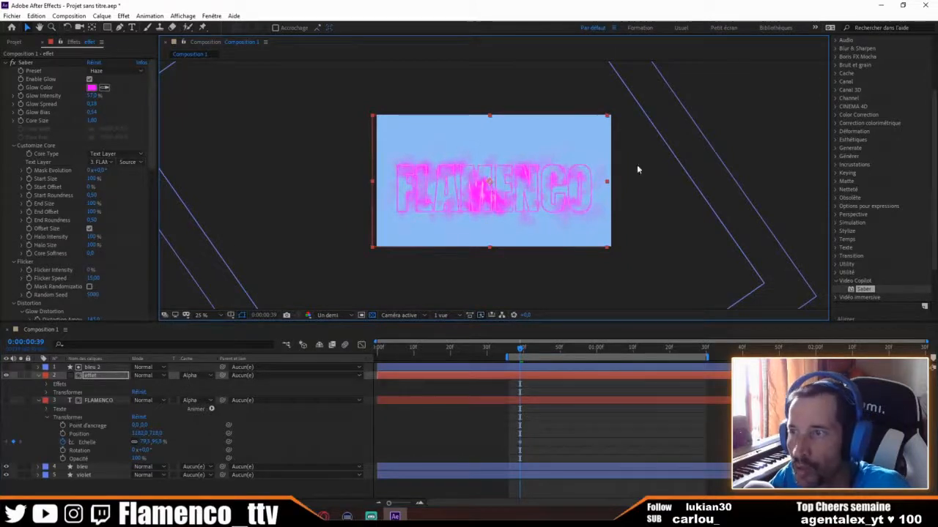
- Keyframe the FLAMENCO layer's horizontal scale, with height linked, at 84.2% at frame 42 and 75.1% at 0:00:01:21
mouse_move(519, 353)
left_mouse_down()
mouse_move(469, 355)
mouse_move(532, 359)
left_mouse_up()
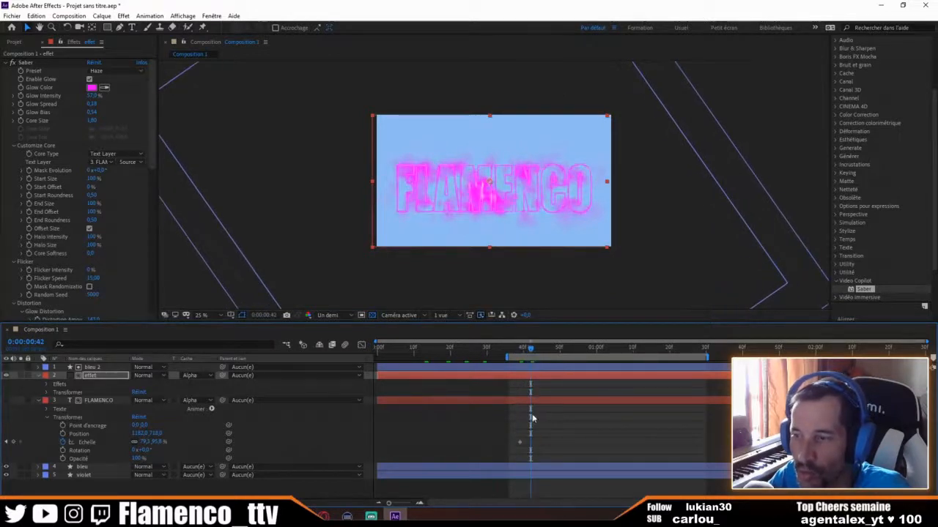
mouse_move(146, 442)
left_mouse_down()
mouse_move(176, 442)
mouse_move(158, 441)
left_mouse_up()
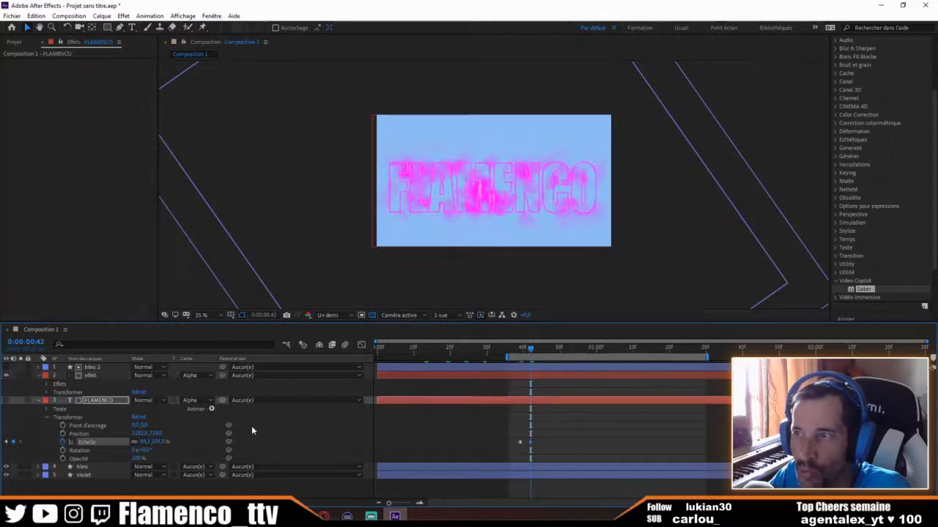
left_click_drag(533, 354, 675, 368)
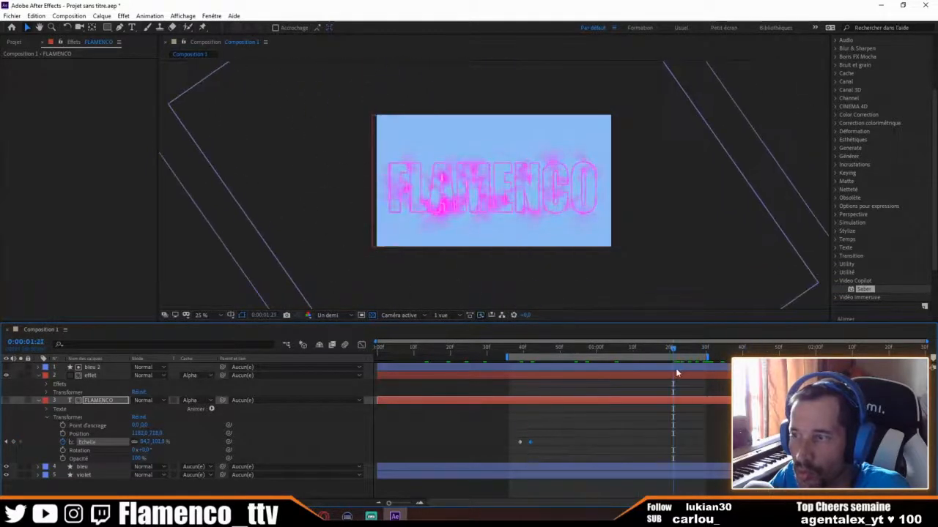
left_click_drag(160, 445, 144, 444)
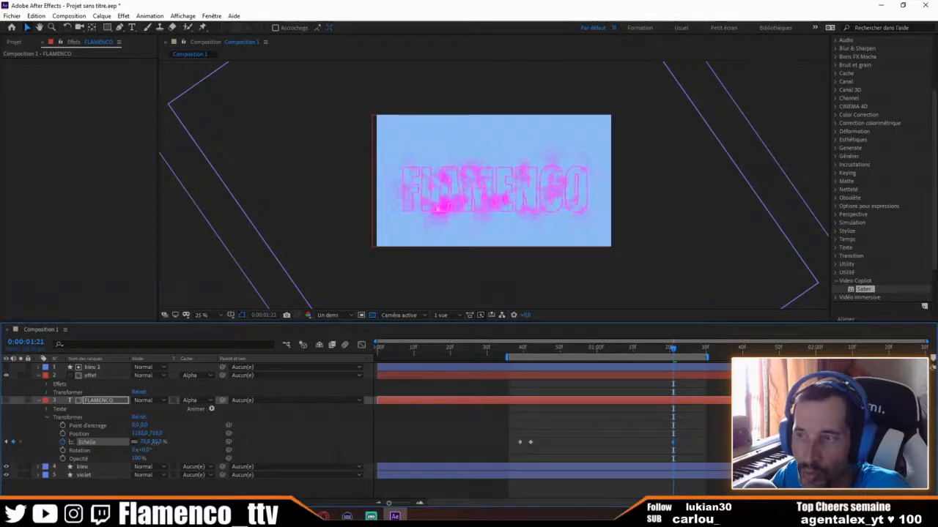
- Preview the title's scale animation and move the middle scale keyframe to about frame 47
left_click_drag(676, 351, 335, 367)
key("space")
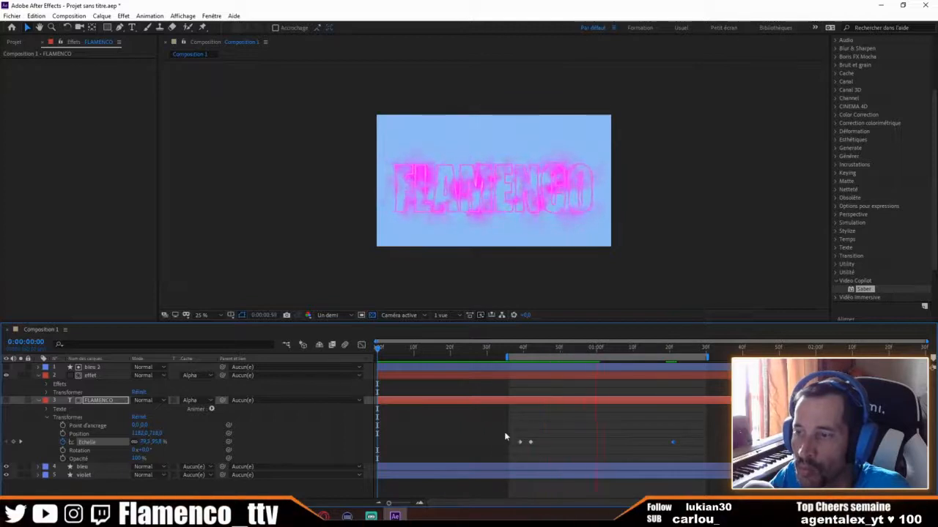
key("space")
left_click_drag(530, 441, 550, 441)
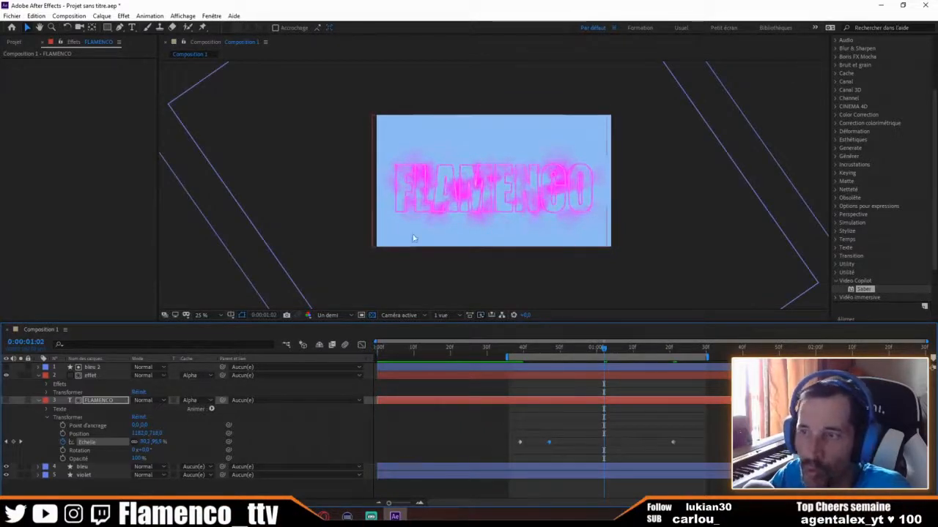
key("space")
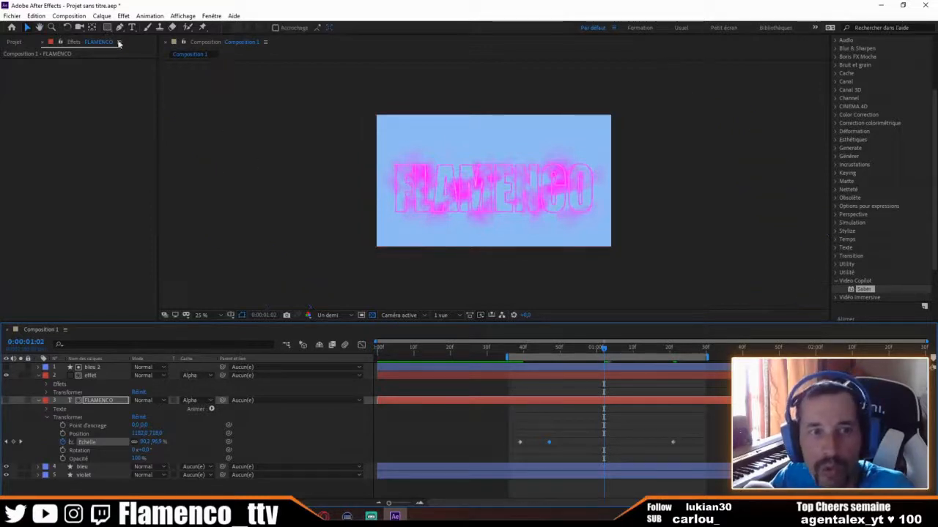
left_click(508, 198)
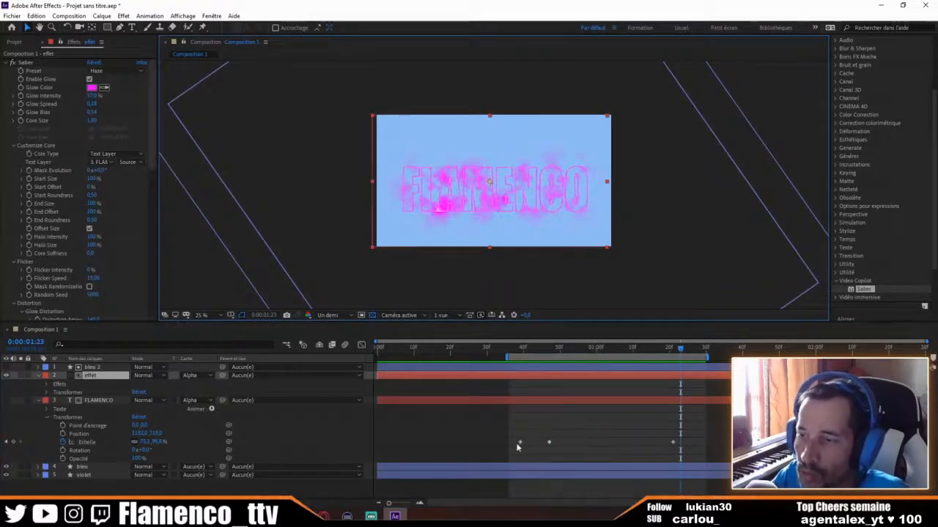
right_click(509, 197)
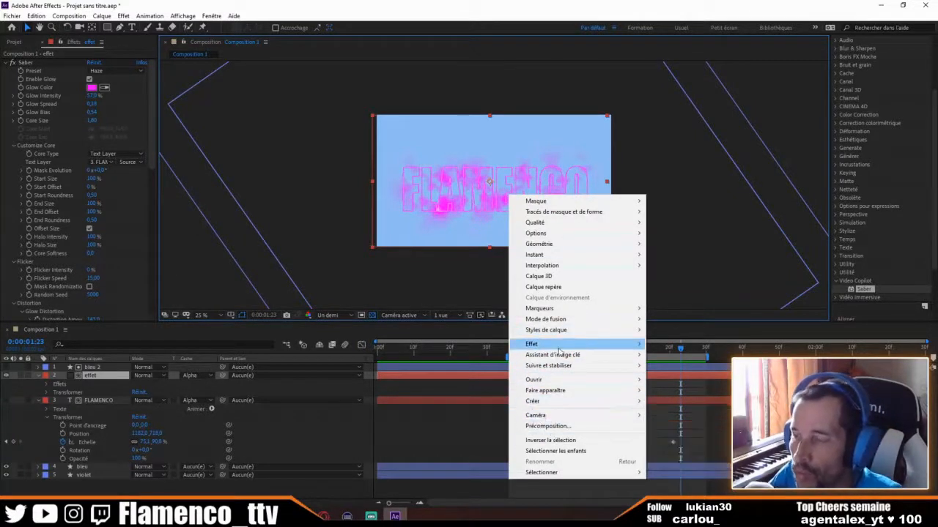
mouse_move(575, 269)
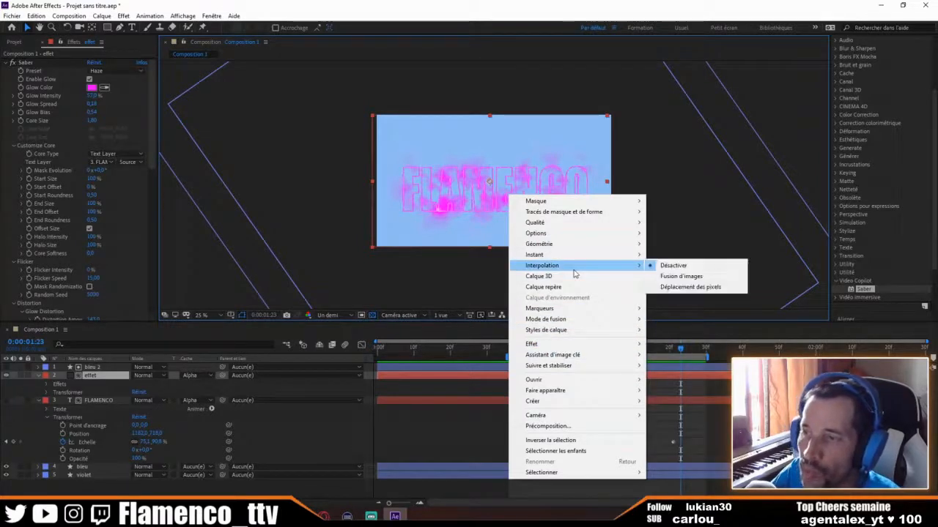
mouse_move(583, 227)
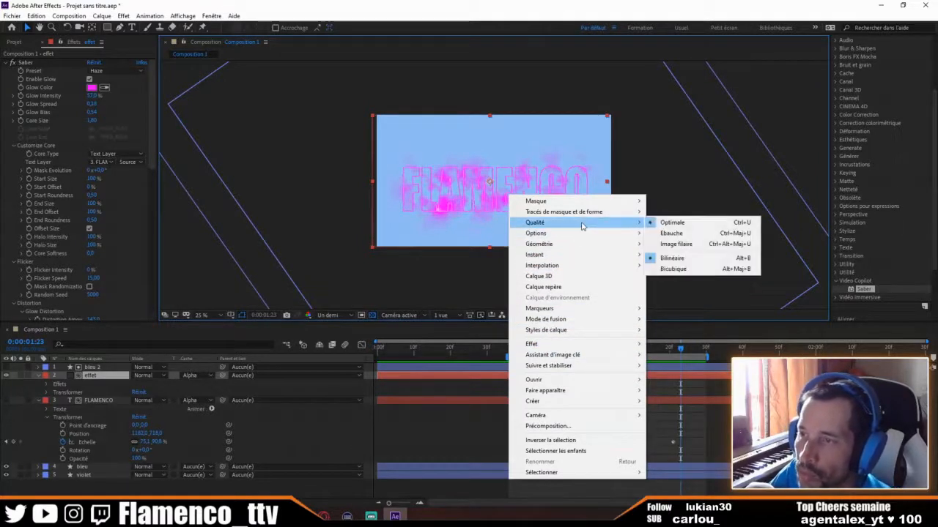
left_click(287, 213)
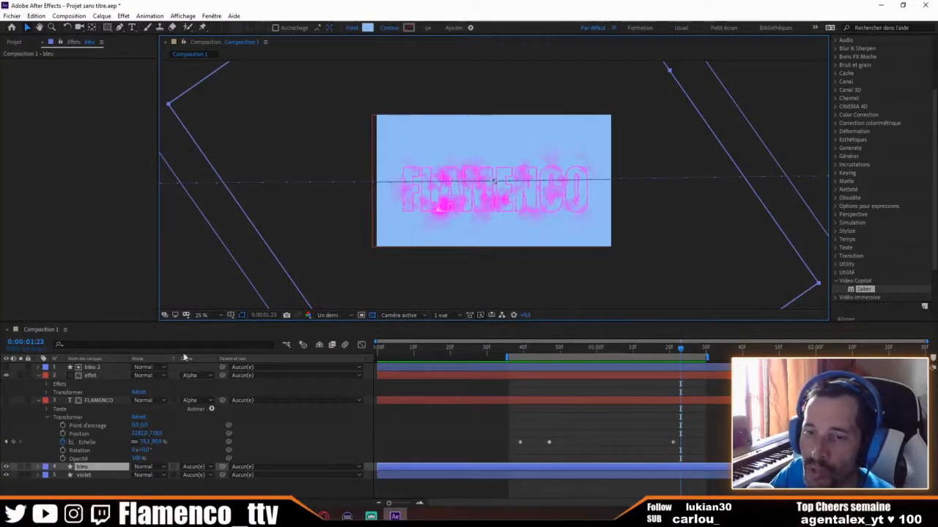
- Apply Saber's Neon preset to the title outline on the effet layer, preview it, and reduce its glow intensity
left_click(90, 375)
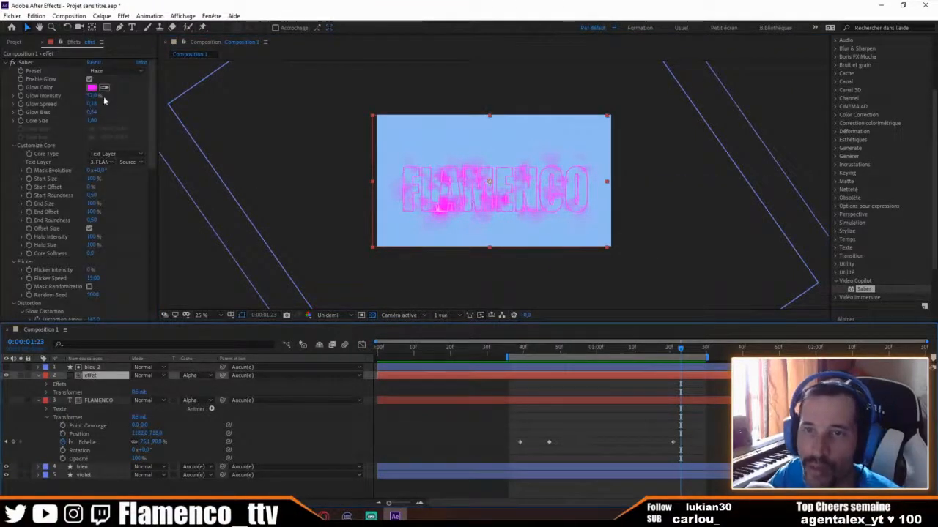
left_click(93, 88)
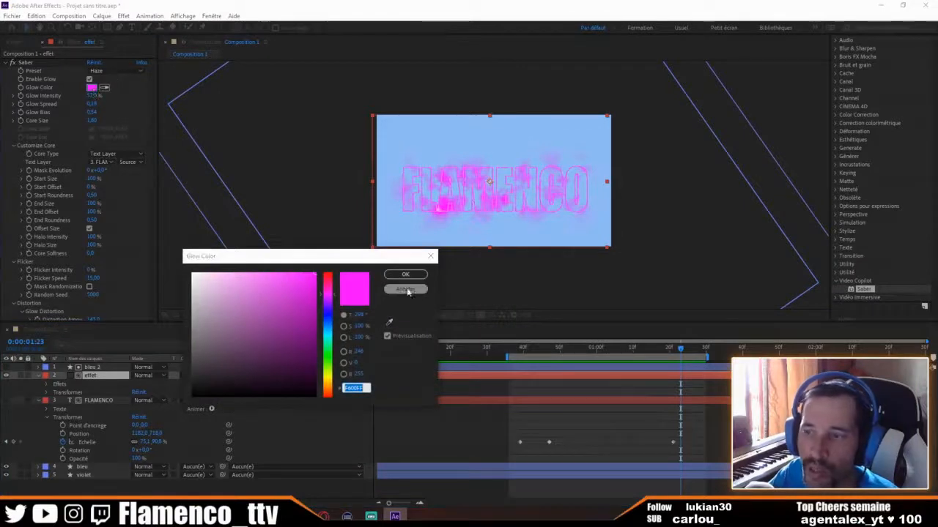
left_click(407, 290)
left_click(138, 71)
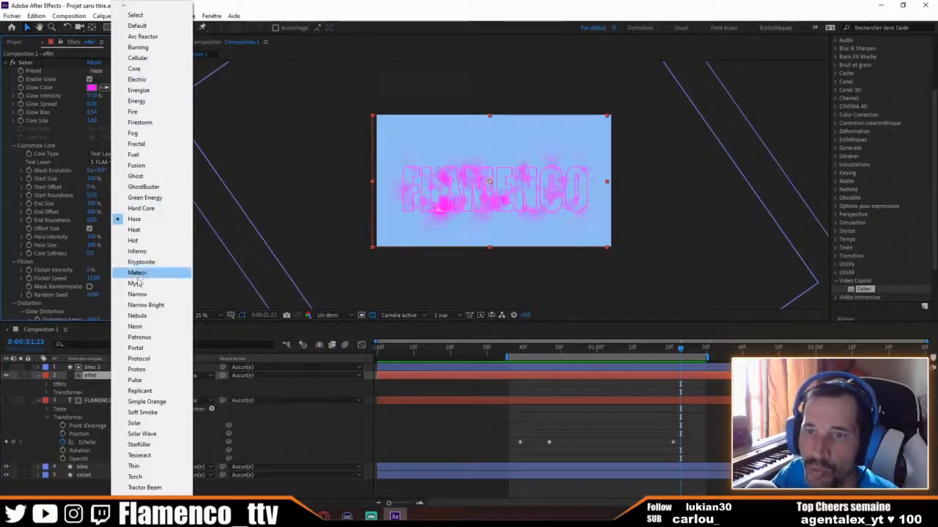
left_click(136, 327)
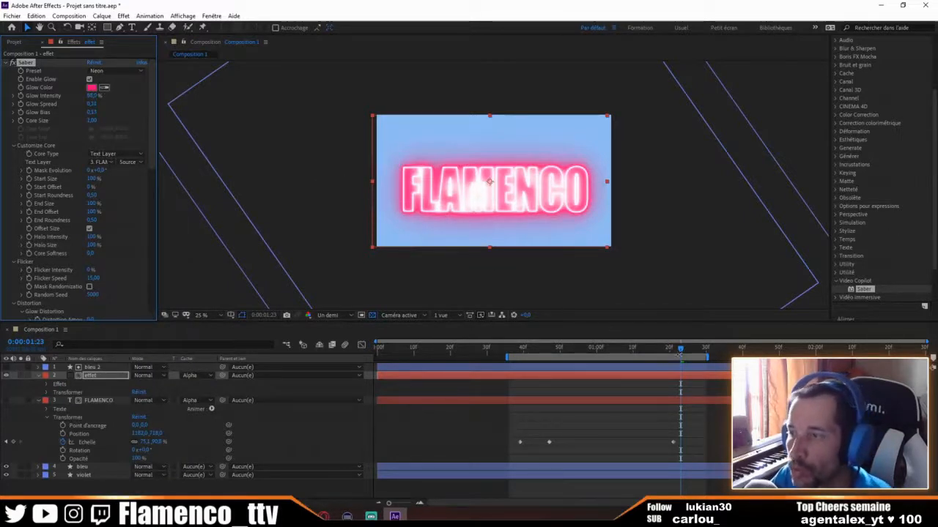
key("space")
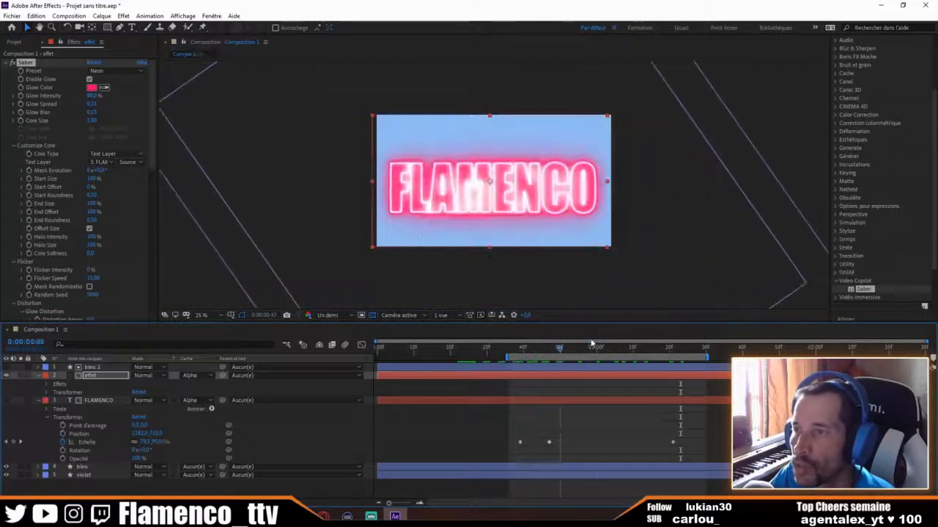
left_click_drag(592, 343, 599, 333)
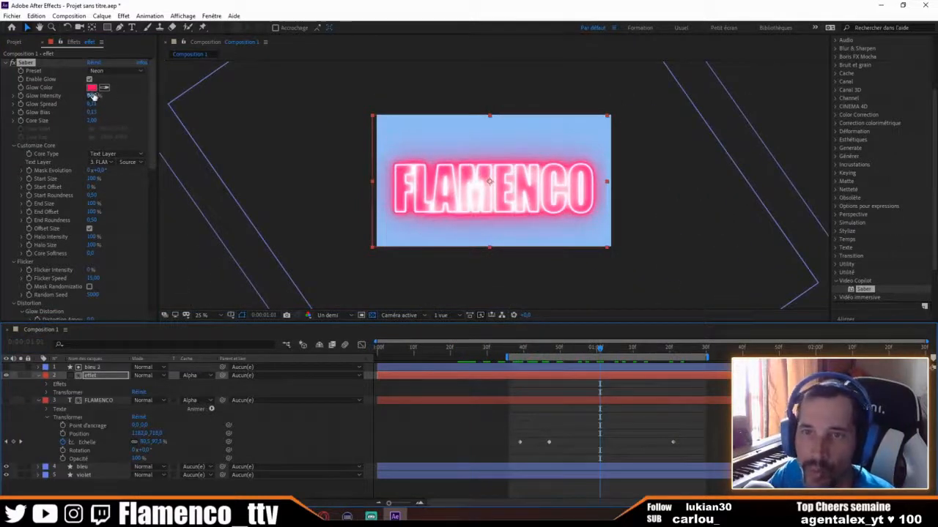
left_click_drag(92, 95, 73, 96)
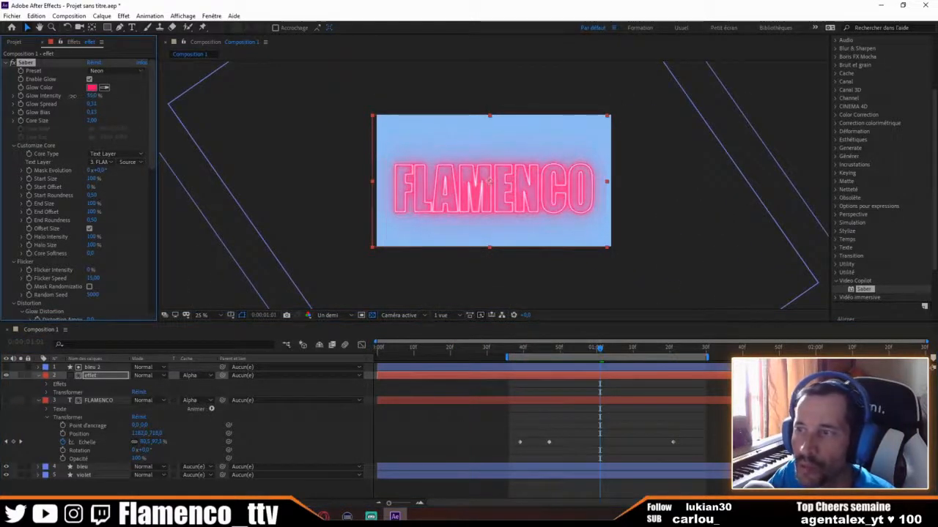
- Keyframe Saber's glow intensity at 39% at frame 39, 99% at frame 53 and 36% at 0:00:01:21, and preview the pulsing glow
key("space")
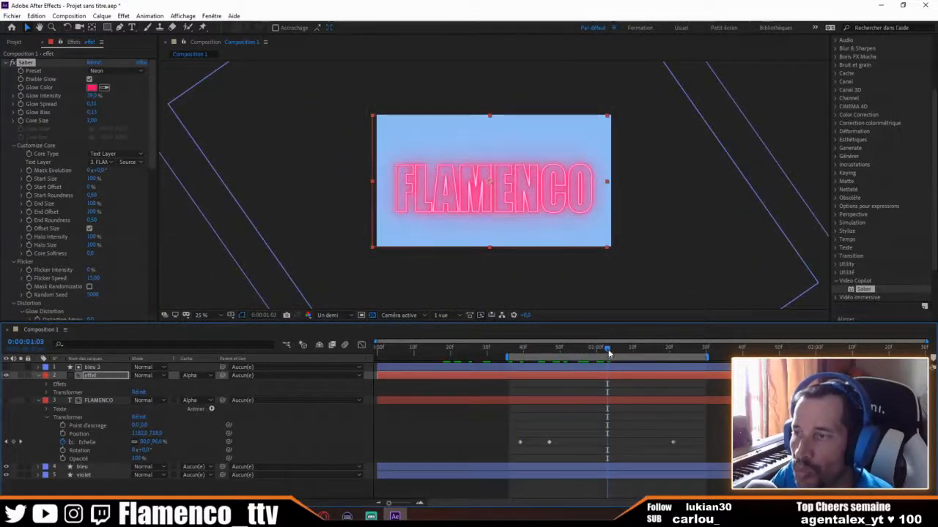
left_click_drag(607, 353, 520, 353)
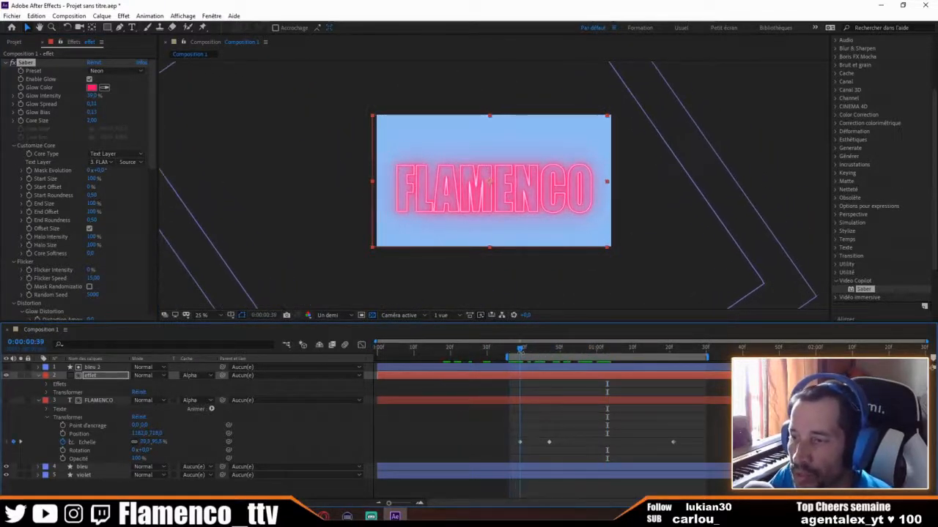
left_click(21, 96)
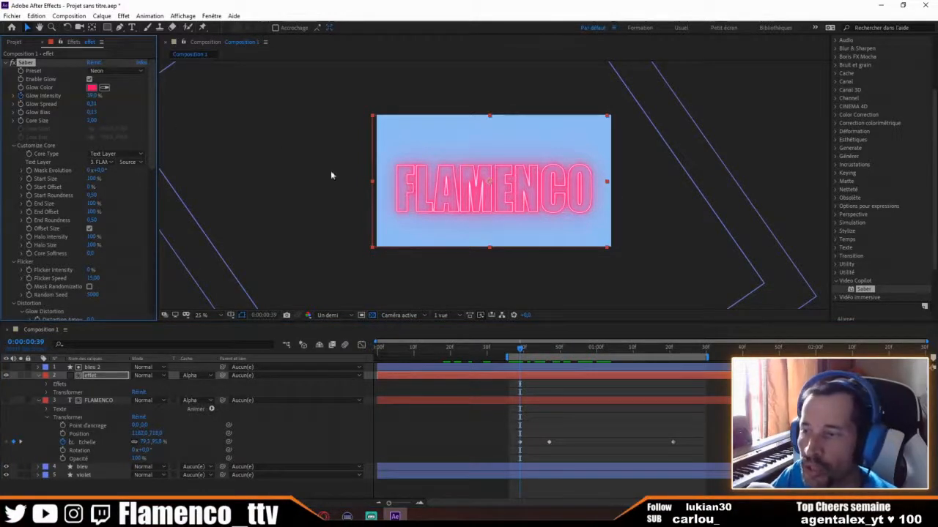
left_click_drag(521, 351, 571, 349)
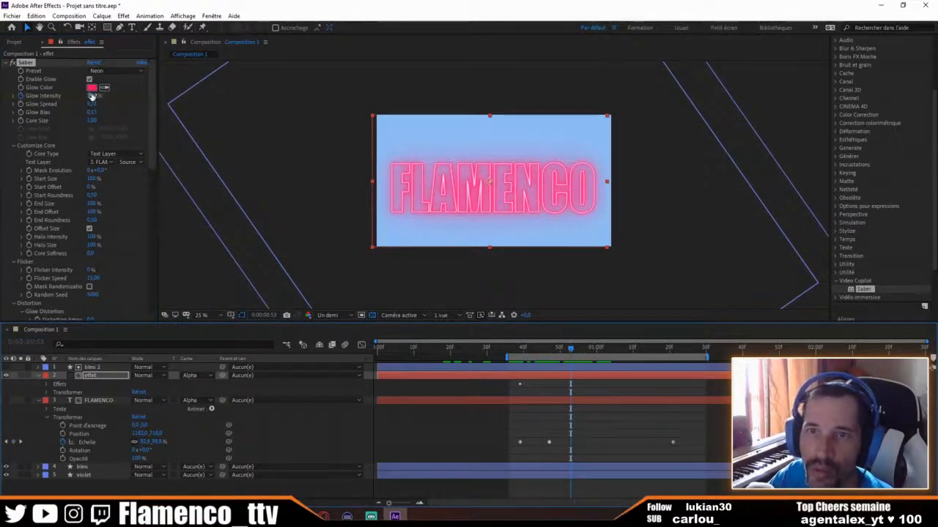
left_click_drag(91, 96, 107, 96)
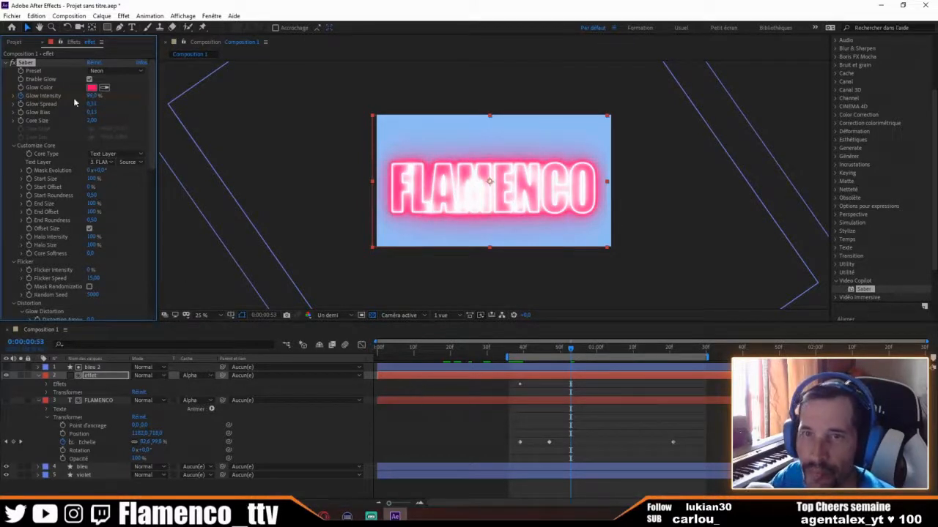
left_click_drag(569, 351, 671, 362)
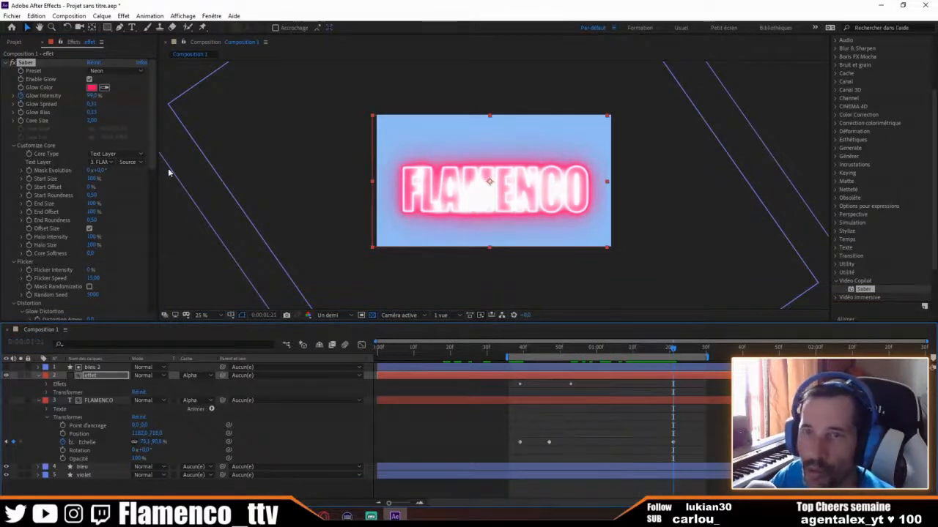
left_click_drag(91, 96, 57, 96)
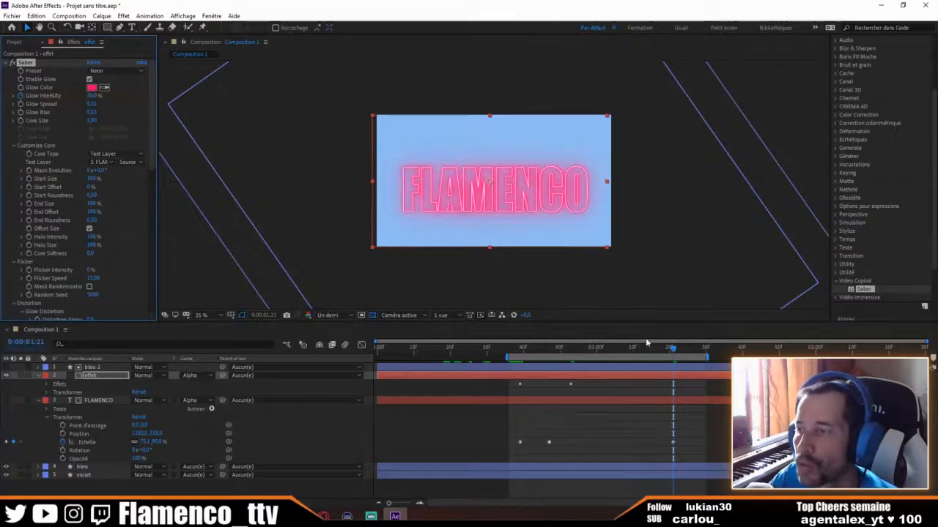
key("Home")
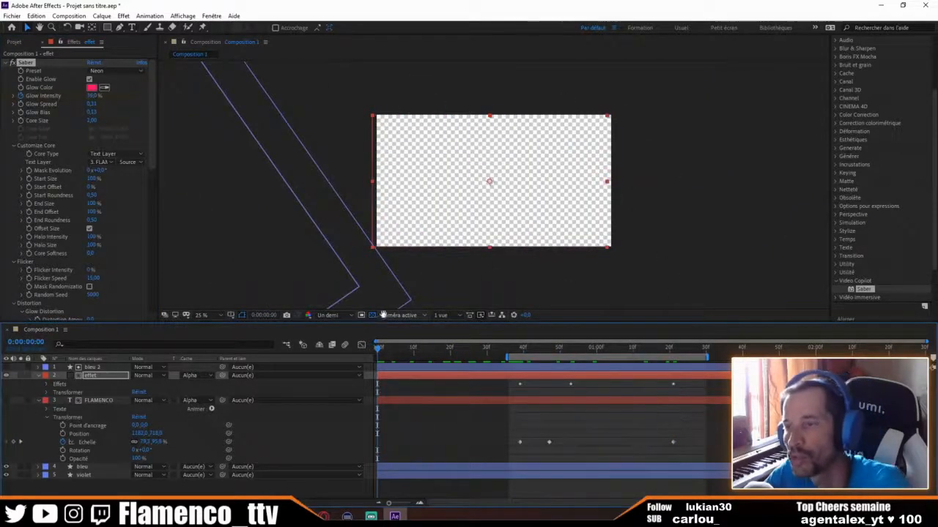
key("space")
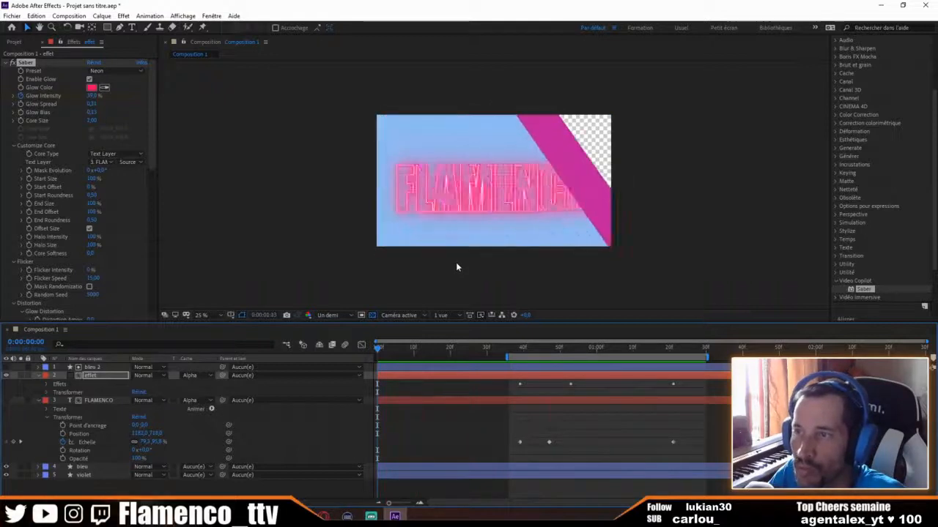
key("space")
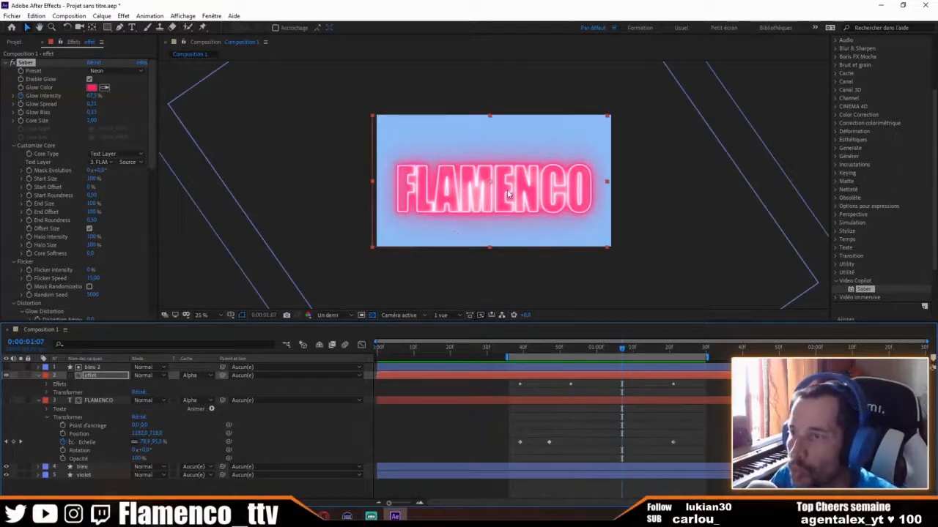
- Centre the effet layer in the composition view and preview the glowing title
left_click(102, 400)
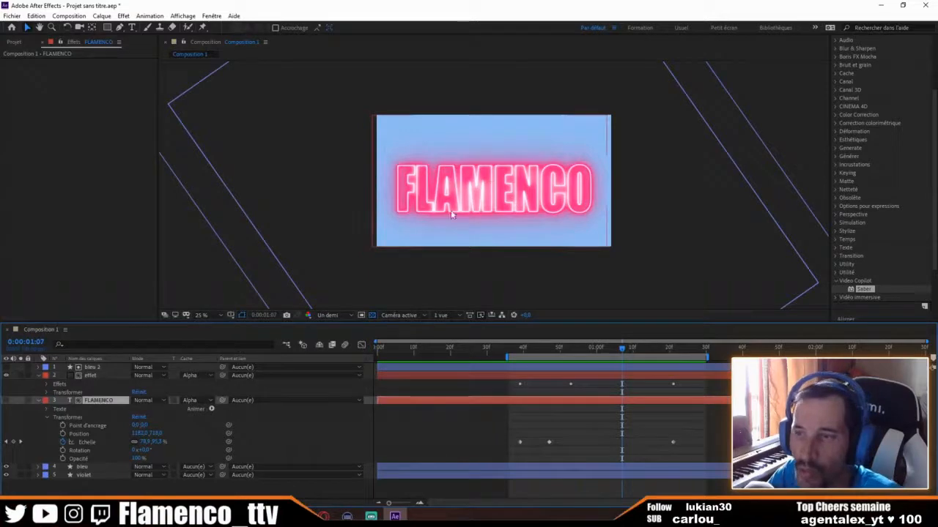
right_click(478, 197)
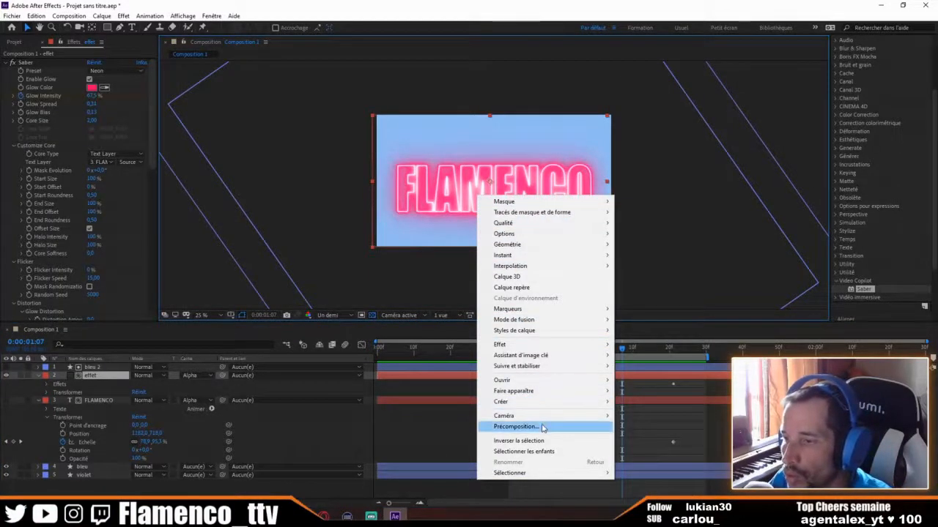
mouse_move(551, 386)
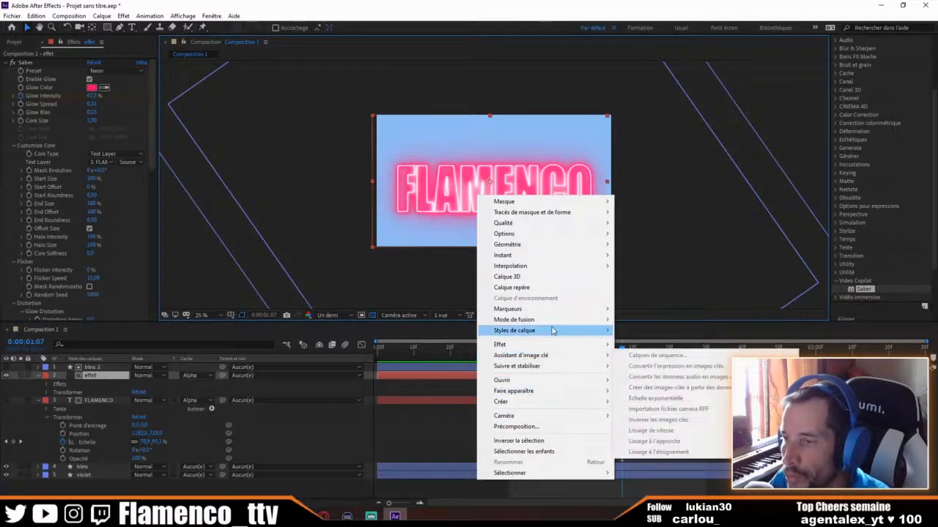
mouse_move(554, 309)
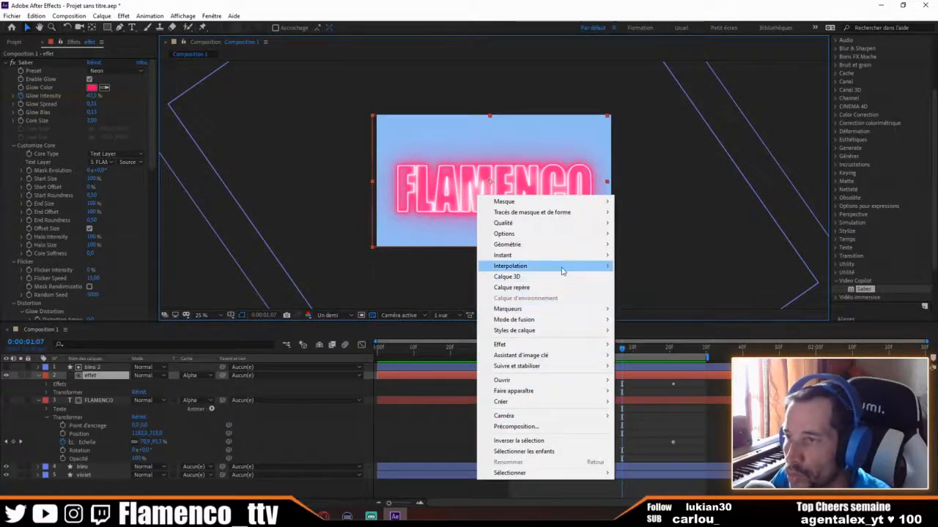
mouse_move(565, 252)
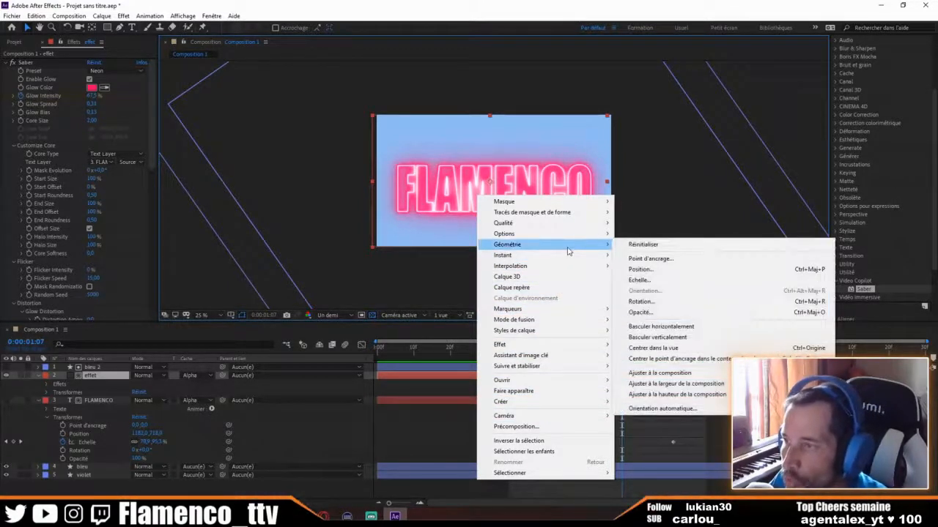
left_click(679, 350)
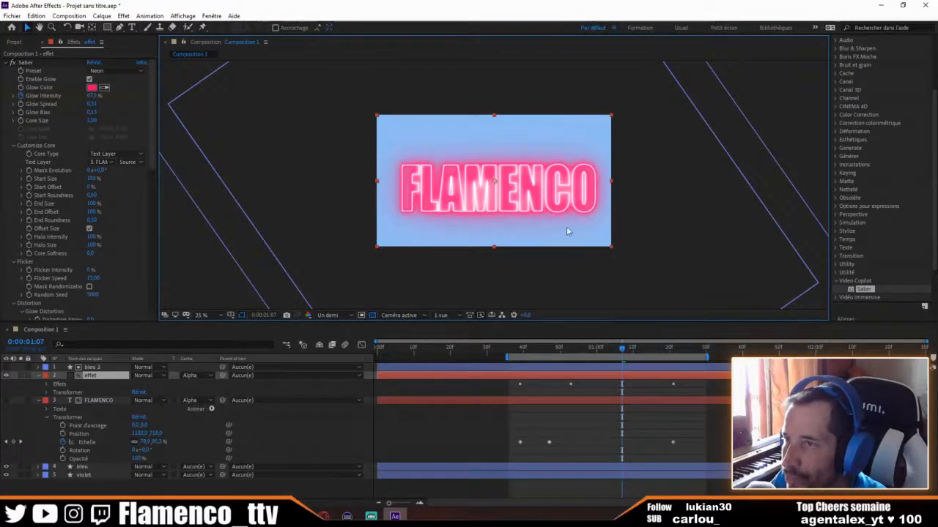
right_click(539, 206)
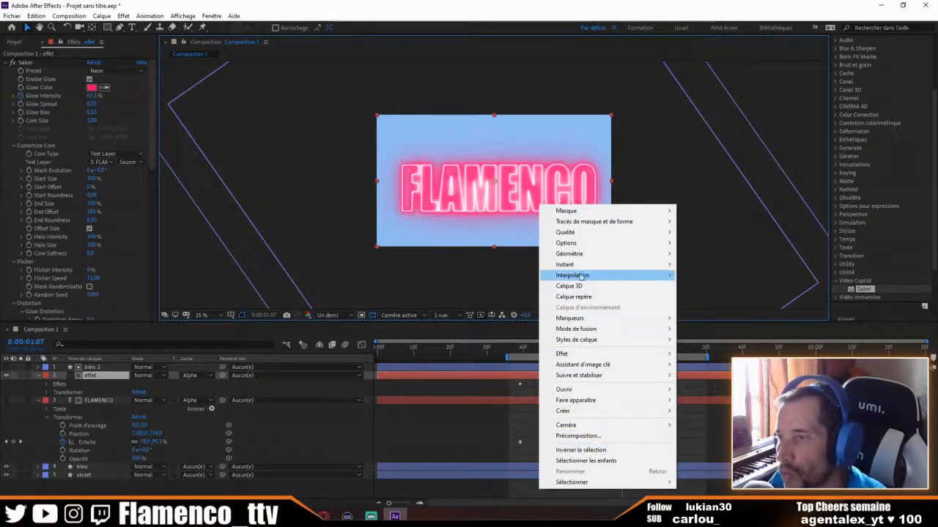
left_click(507, 274)
left_click(496, 194)
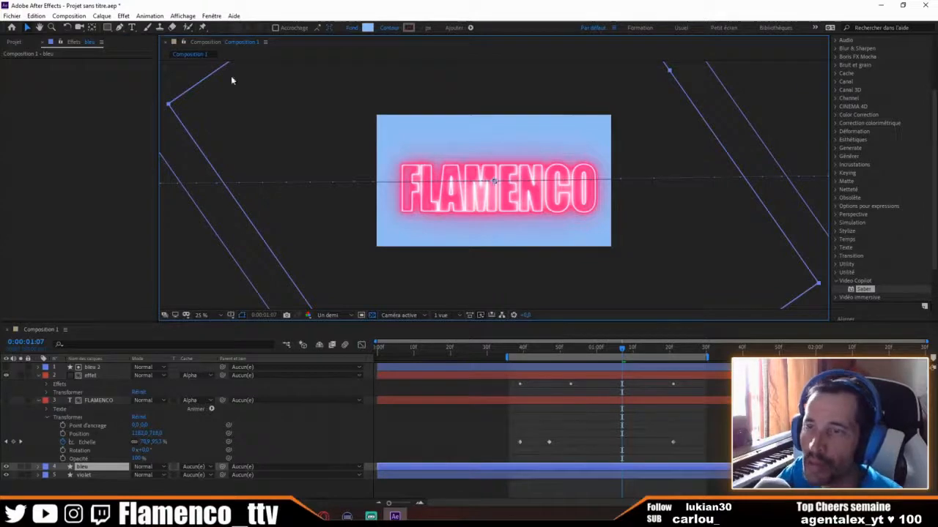
key("space")
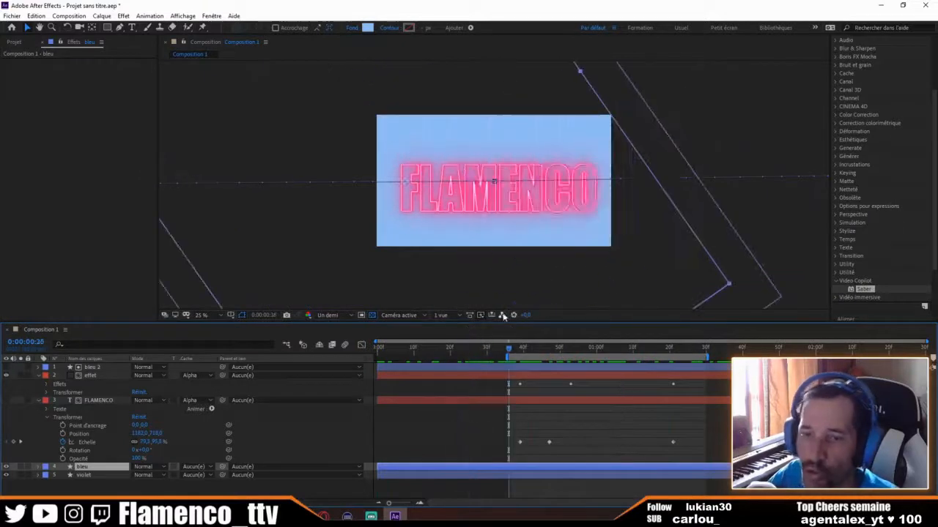
- Keyframe Saber's Start Size on the effet layer at 0% at frame 36 and 102% at 0:00:01:27, and preview it
left_click(106, 400)
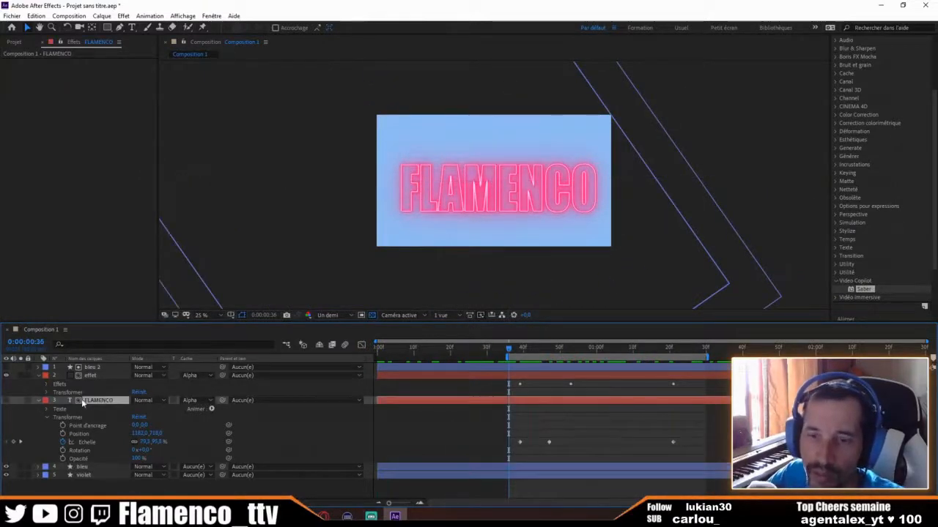
left_click(57, 385)
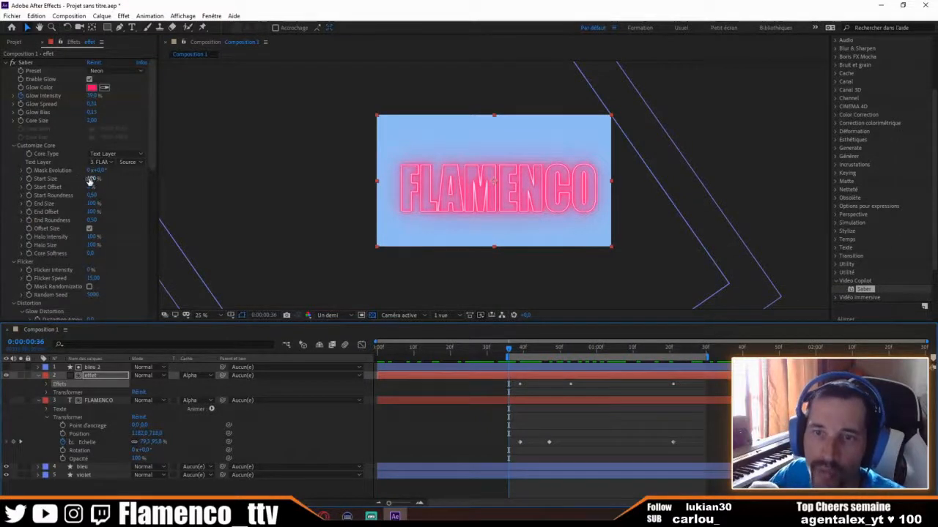
left_click_drag(90, 180, 56, 180)
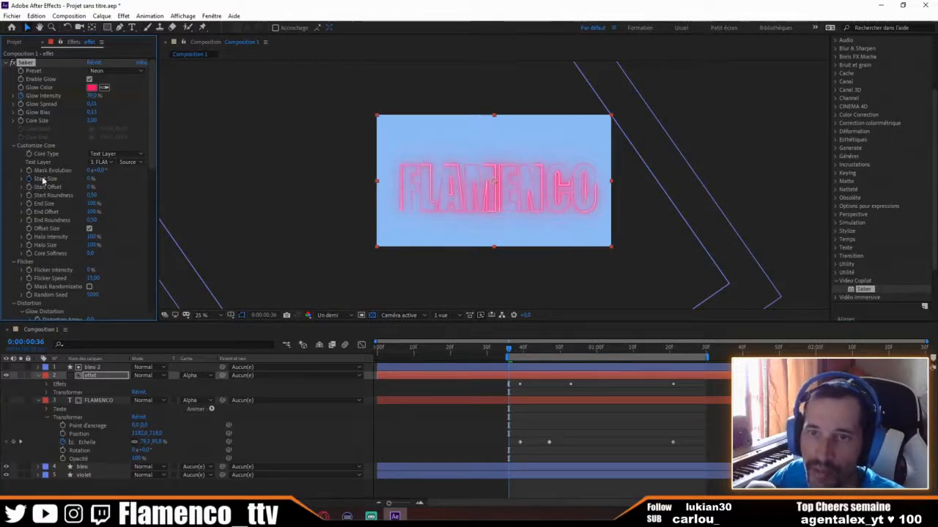
left_click_drag(508, 349, 694, 361)
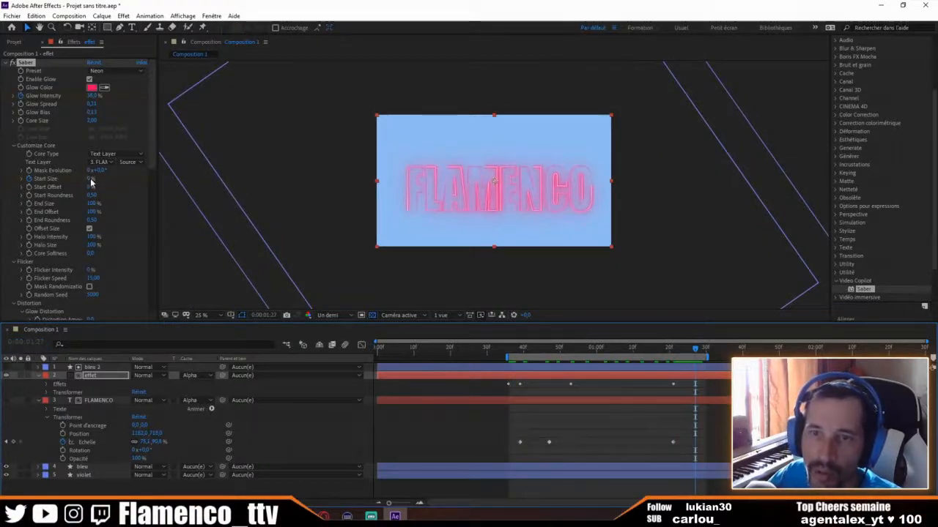
left_click_drag(91, 179, 145, 184)
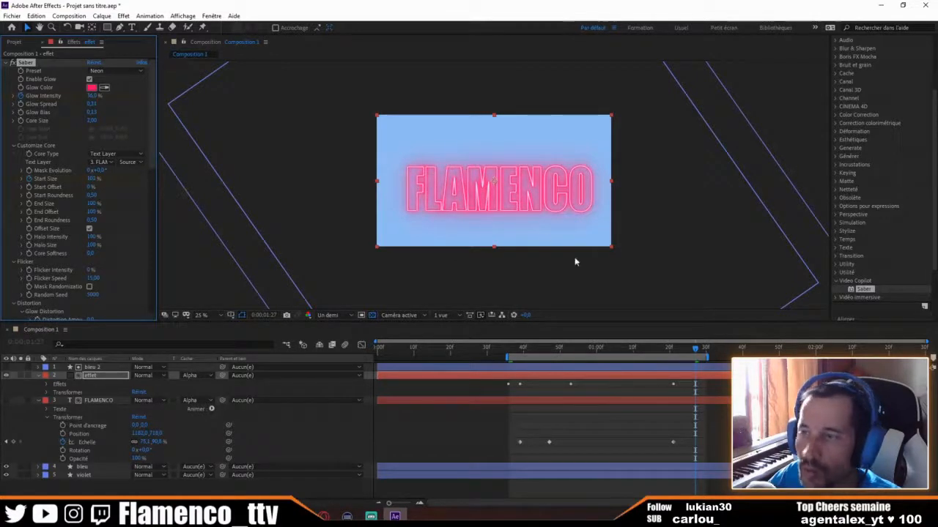
left_click_drag(696, 350, 469, 337)
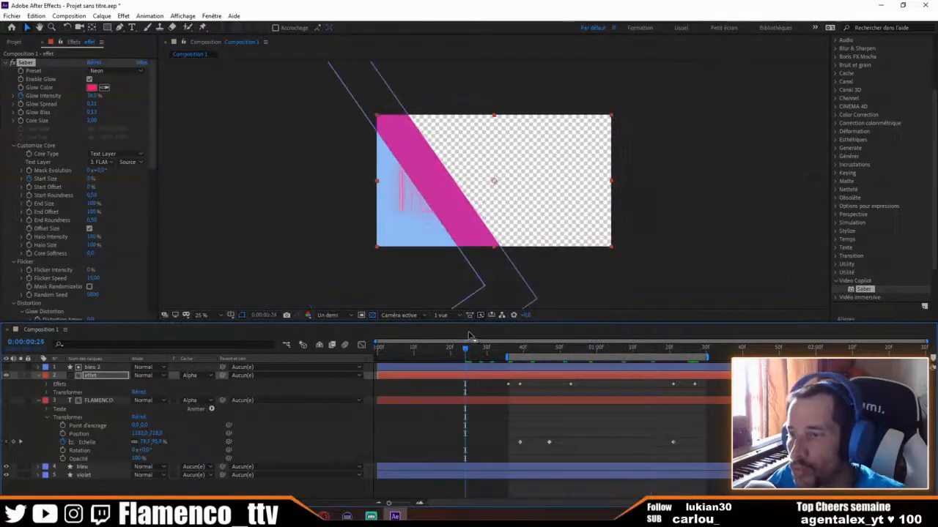
key("space")
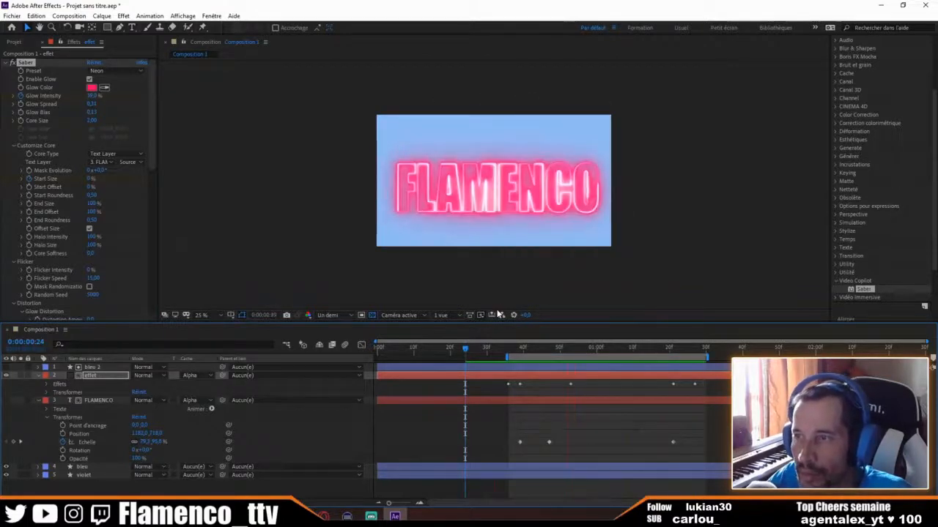
key("space")
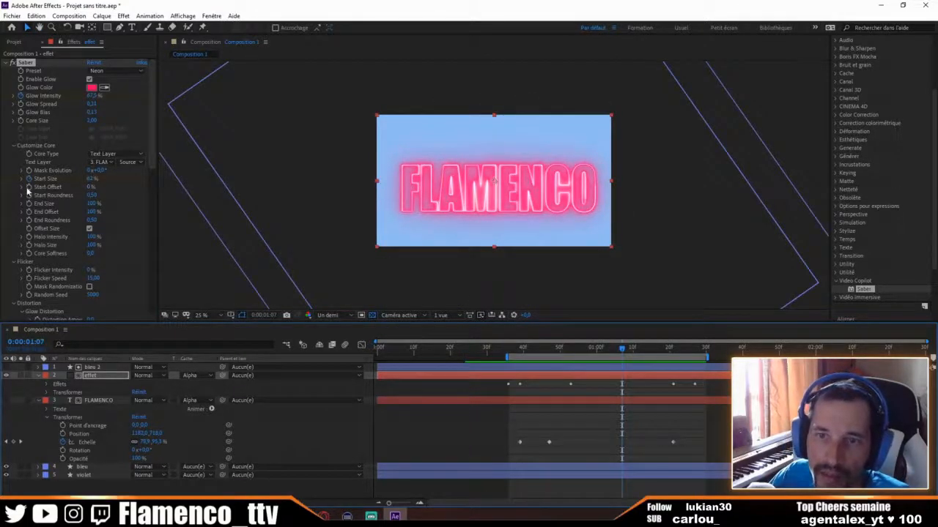
- Keyframe Saber's Start Offset at 100% at frame 38, 0% at 0:00:01:07 and 100% at 0:00:01:21
left_click(29, 188)
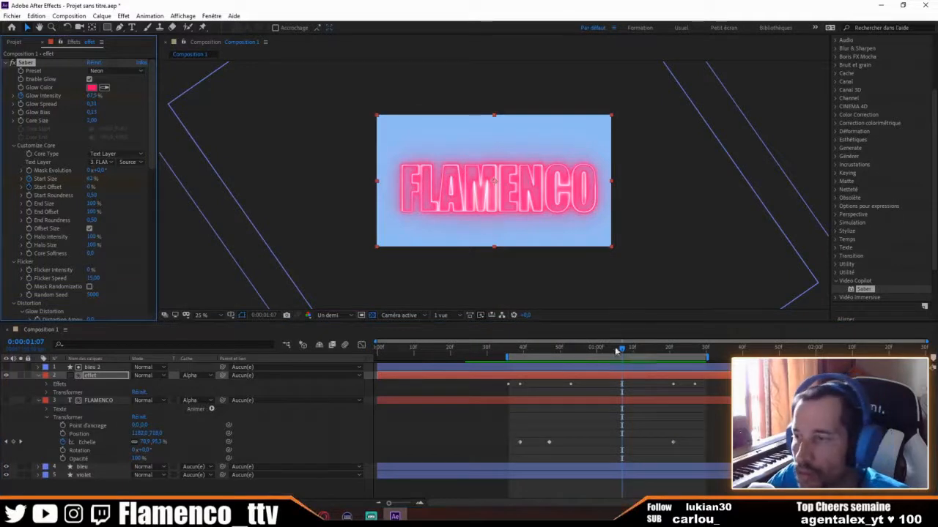
left_click_drag(622, 350, 517, 349)
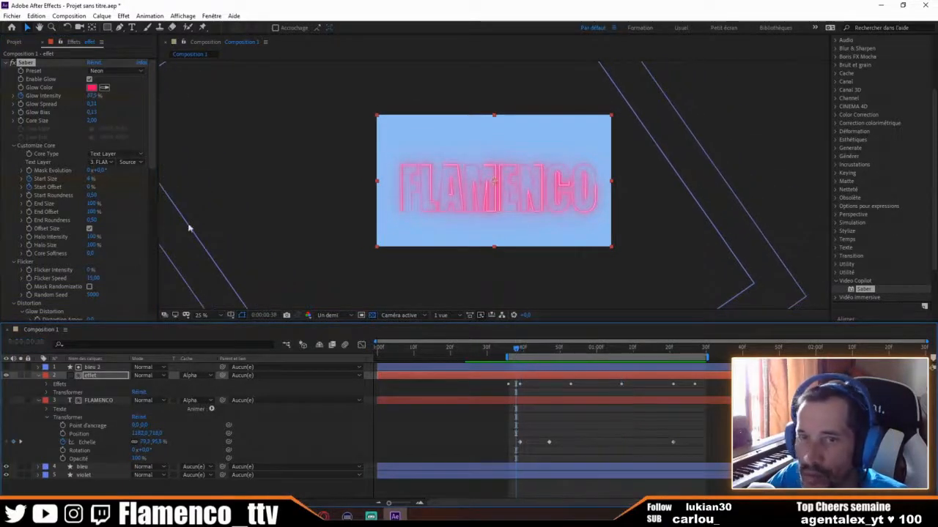
left_click_drag(89, 188, 102, 188)
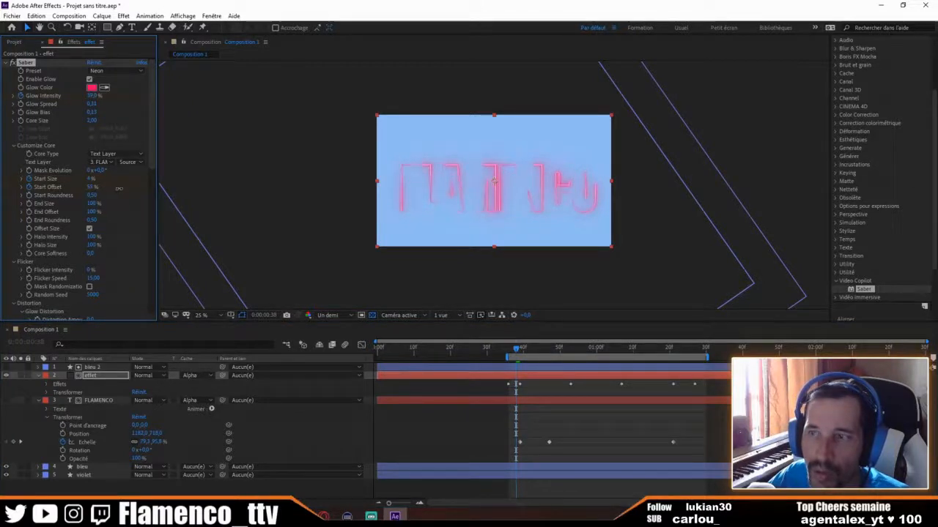
left_click_drag(123, 186, 127, 185)
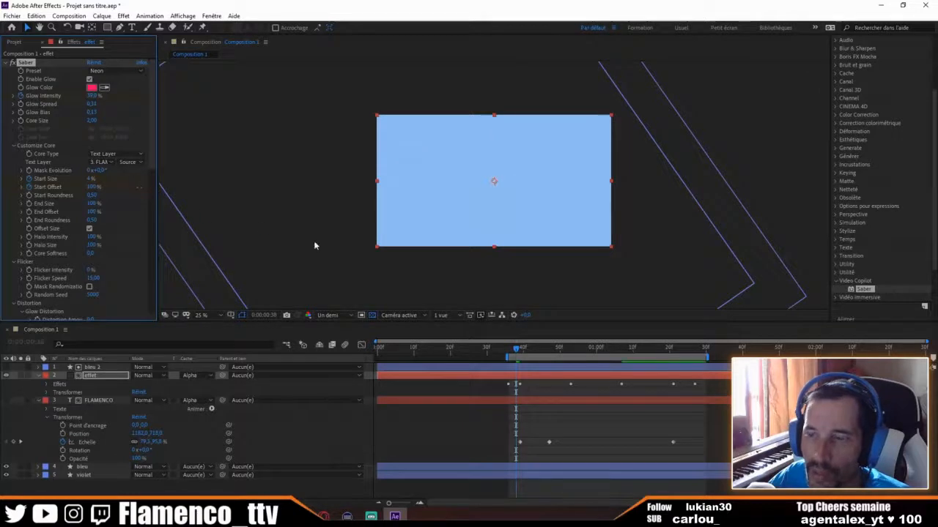
left_click_drag(518, 350, 676, 354)
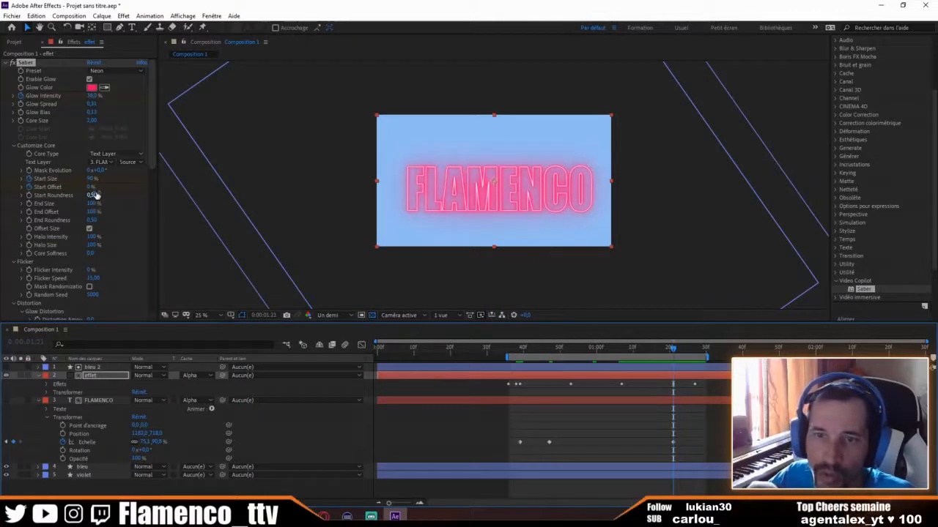
left_click_drag(91, 188, 143, 193)
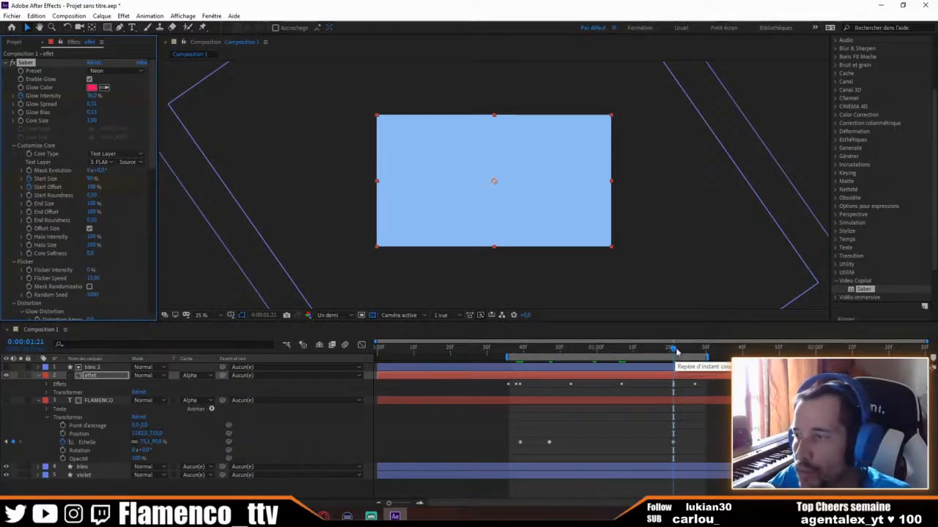
- Preview the neon title animation from frame 32 and scrub through it to 0:00:01:19
left_click_drag(674, 351, 493, 343)
key("space")
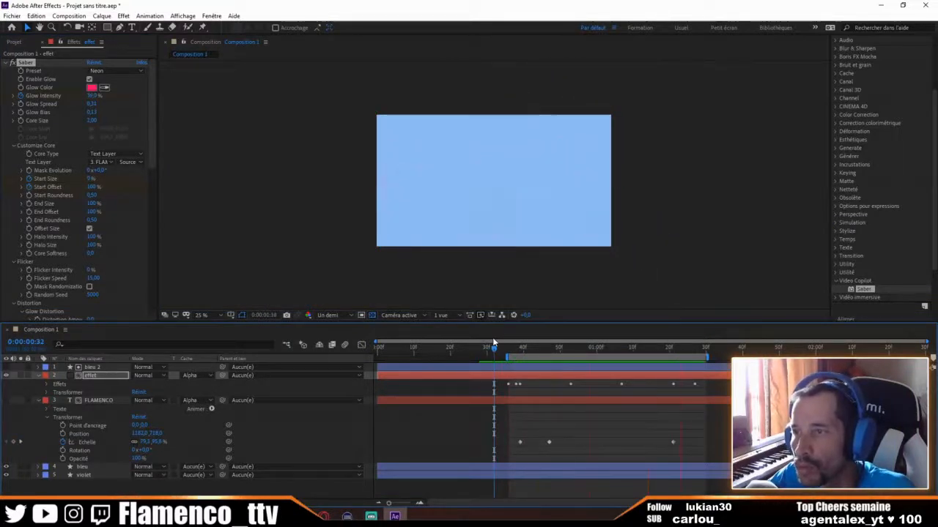
key("space")
left_click_drag(530, 351, 666, 361)
- Expand the effet layer's Saber effect and its Customize Core group to expose the Start Size and Start Offset keyframes
left_click(621, 384)
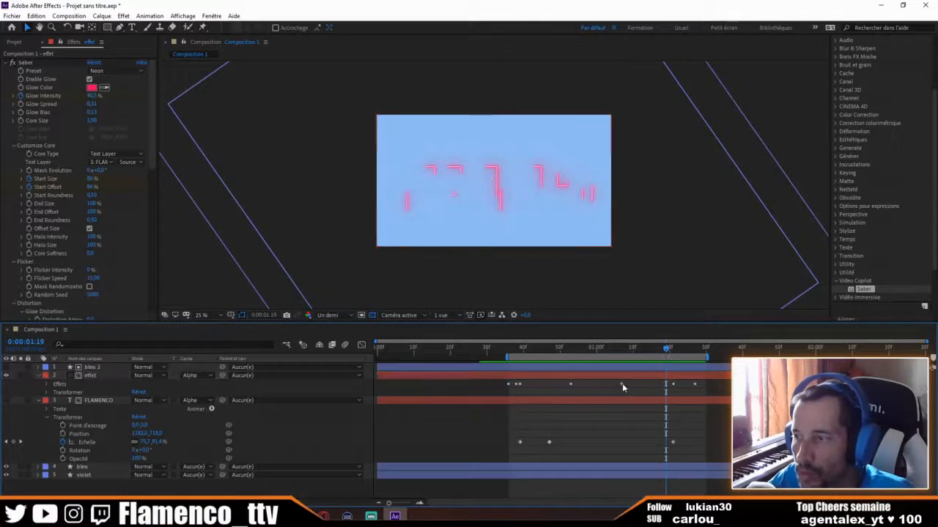
left_click(48, 384)
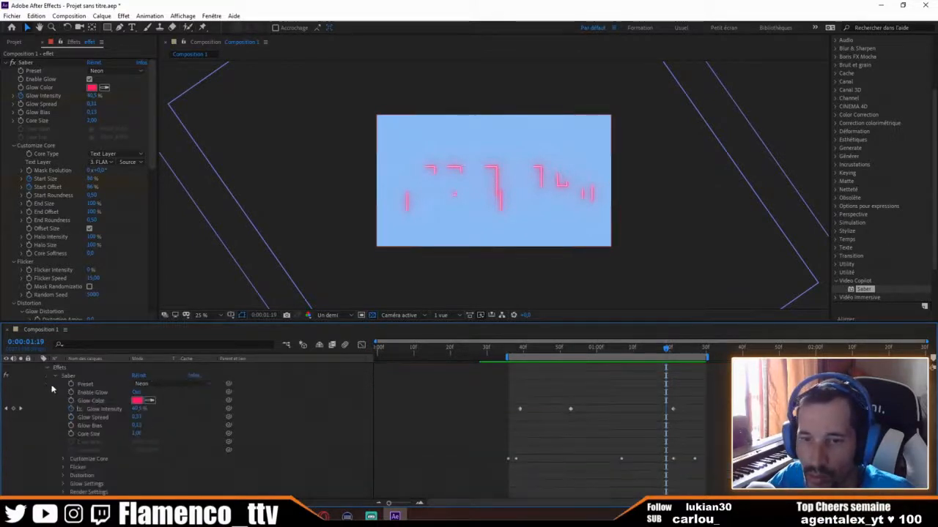
scroll(105, 422, "down", 5)
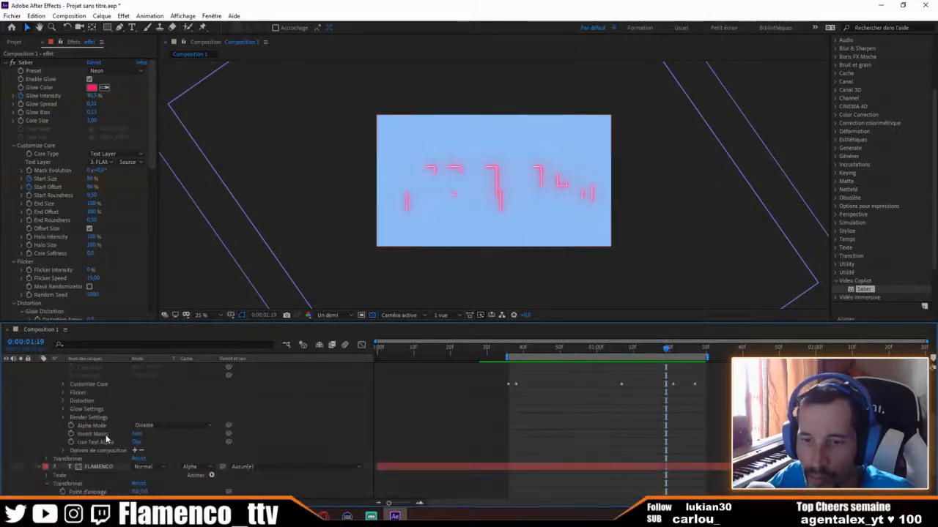
scroll(105, 433, "up", 6)
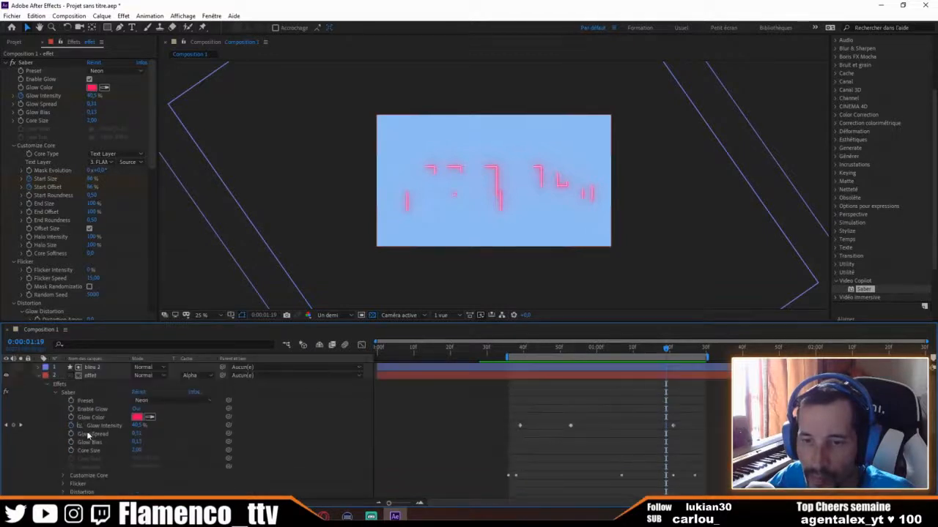
left_click(63, 476)
scroll(123, 437, "down", 3)
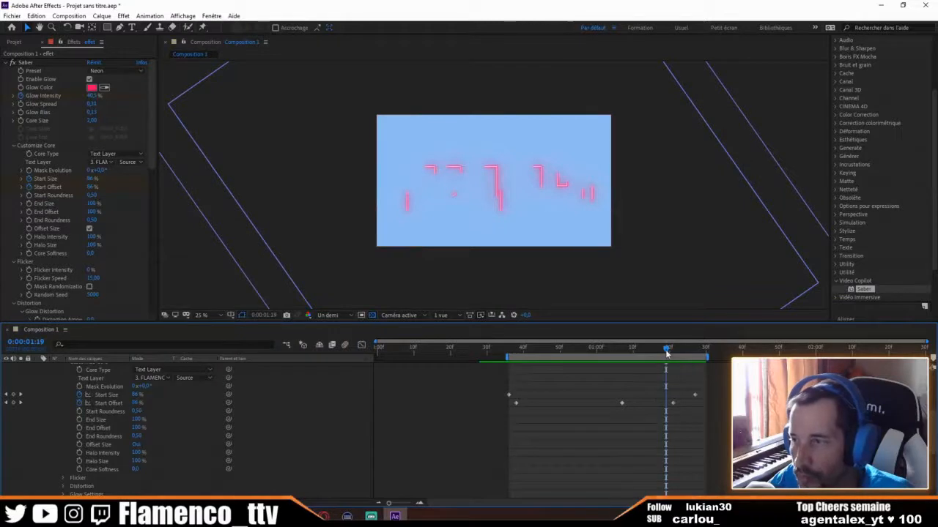
- Try moving the middle Start Offset keyframe to about 0:00:01:24, close to the last one, and preview the outline
left_click_drag(645, 351, 622, 350)
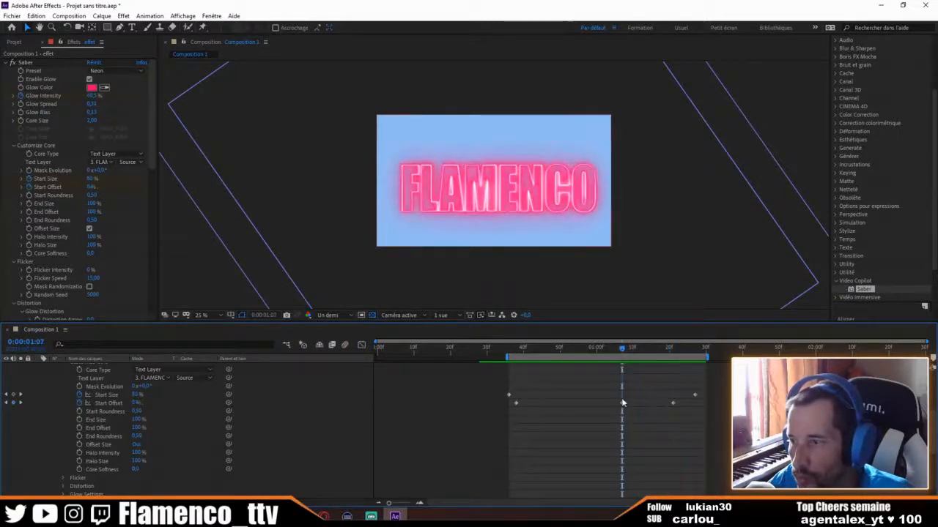
left_click_drag(622, 402, 683, 406)
left_click_drag(622, 352, 465, 349)
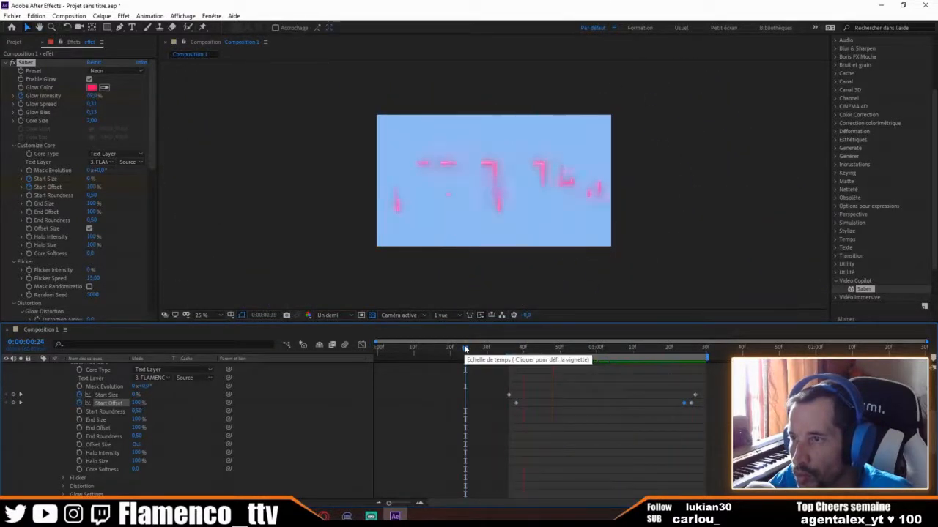
key("space")
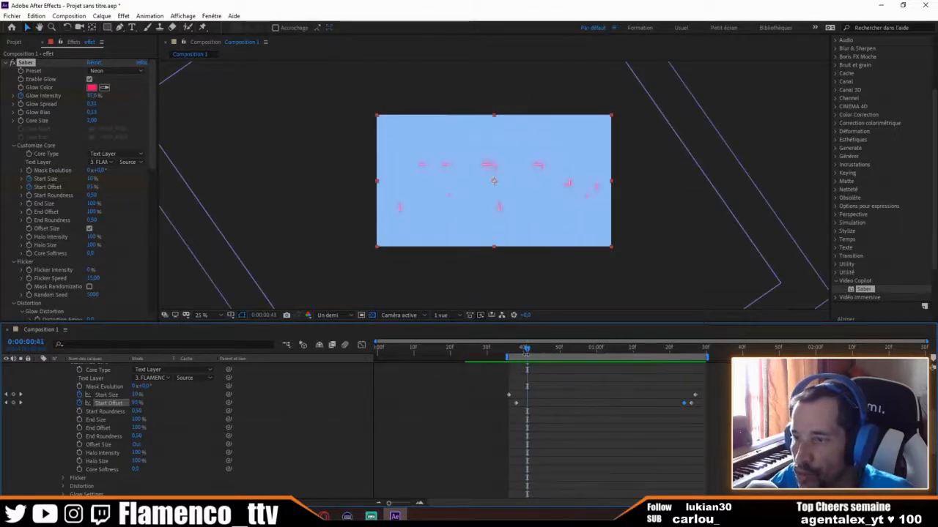
- Place the 0% Start Offset keyframe at about 0:00:01:01, delete the final Start Offset keyframe, and preview the title
left_click_drag(528, 351, 553, 355)
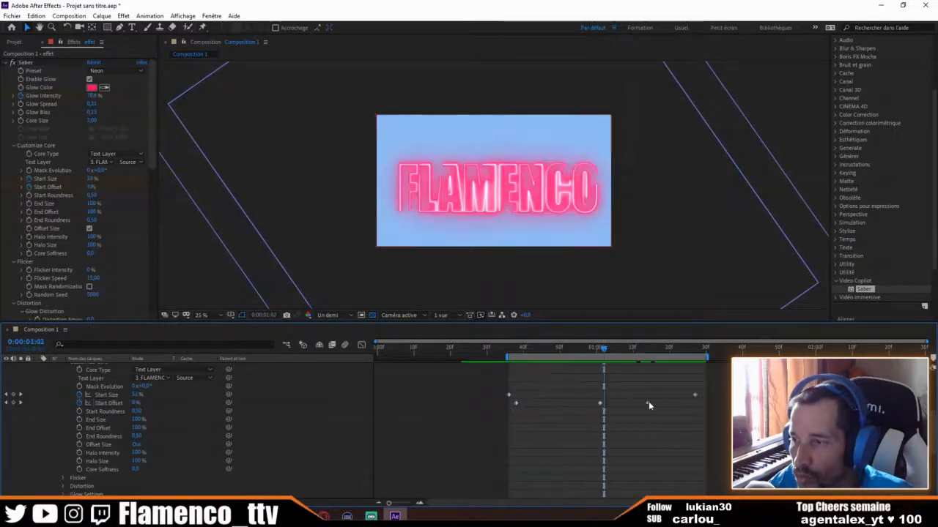
left_click(647, 403)
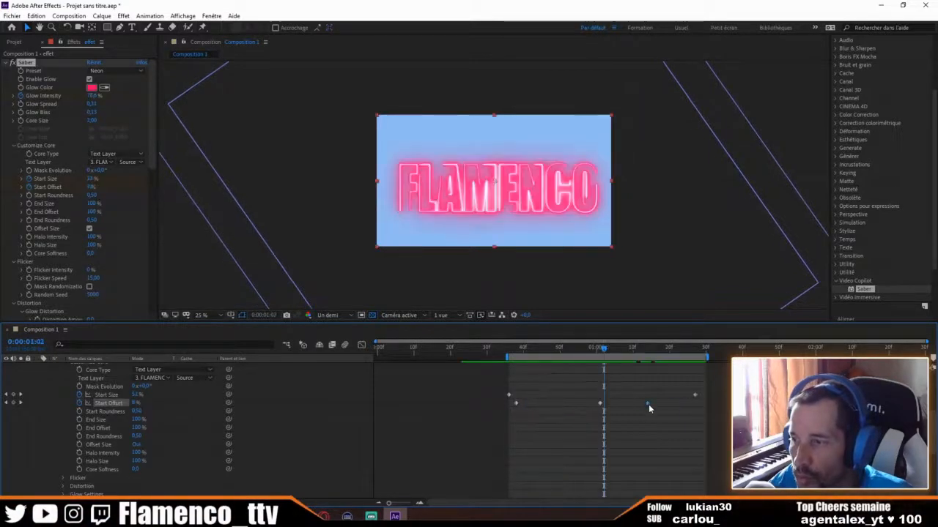
key("Delete")
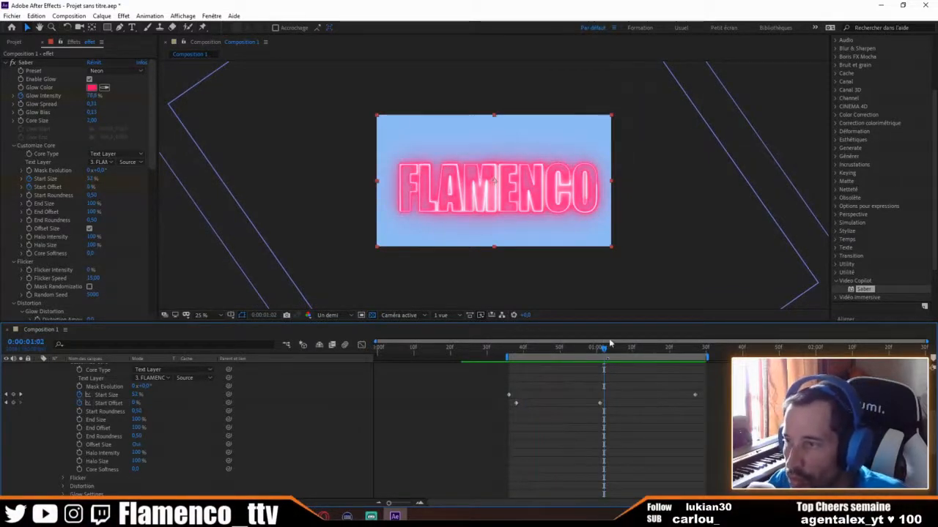
left_click_drag(607, 351, 481, 352)
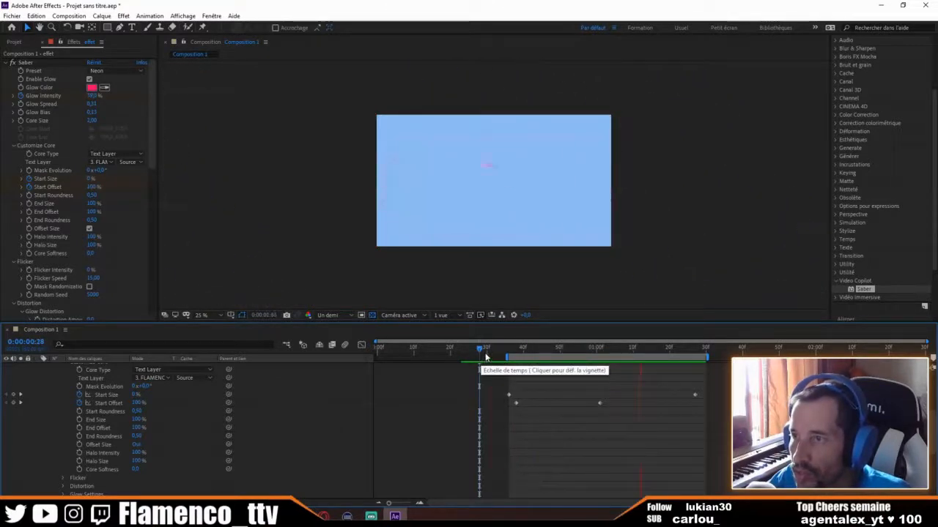
left_click_drag(482, 352, 640, 351)
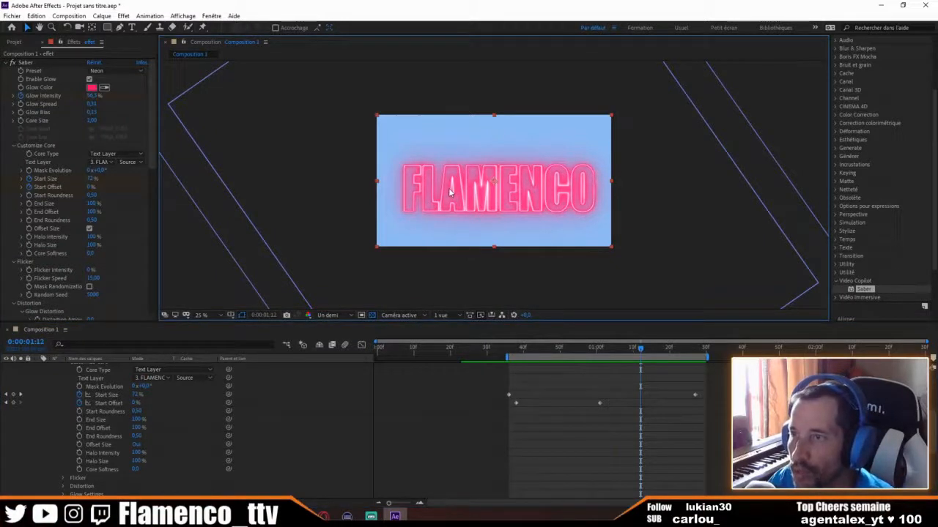
- Nudge the effet layer slightly up and to the left in the composition view and preview the transition
left_click_drag(450, 192, 446, 188)
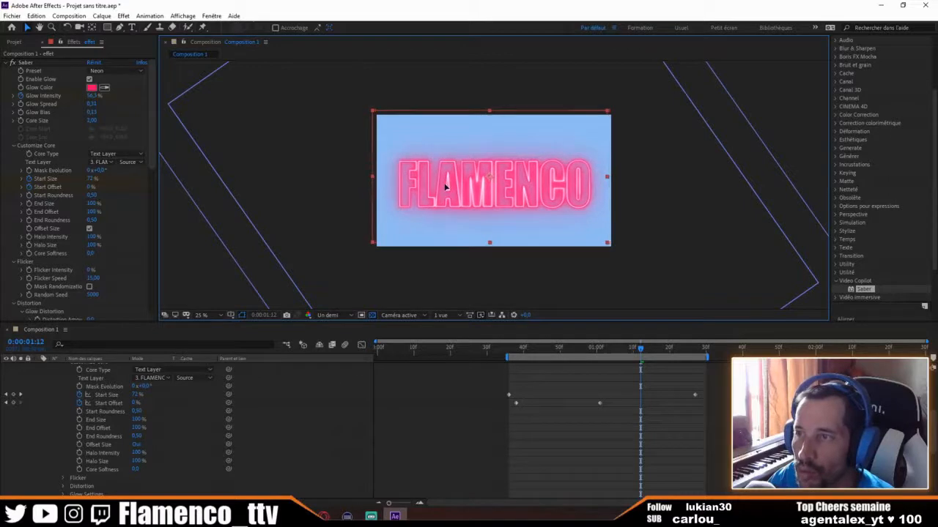
left_click_drag(446, 186, 444, 184)
key("space")
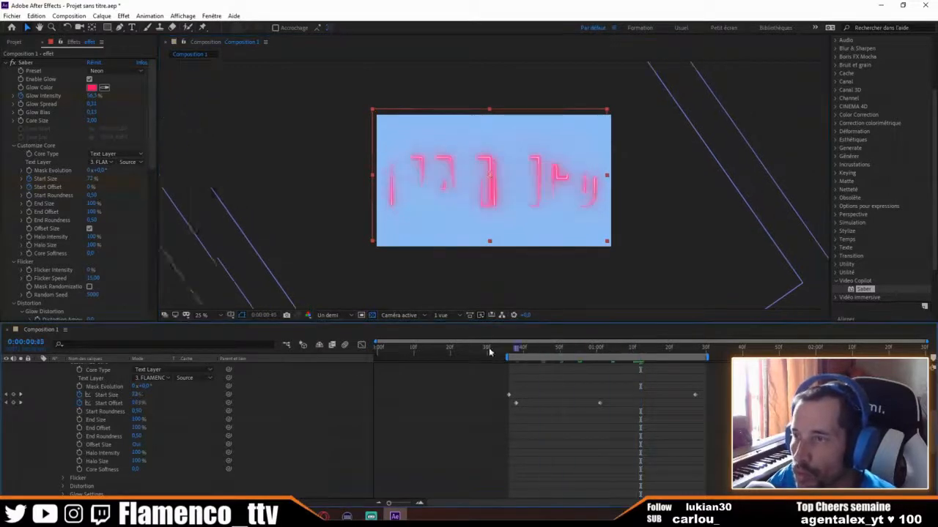
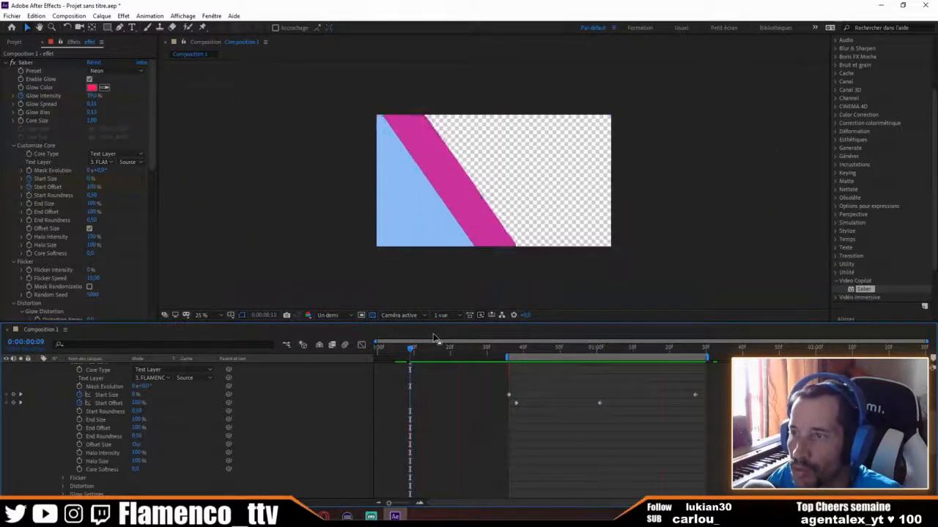
key("space")
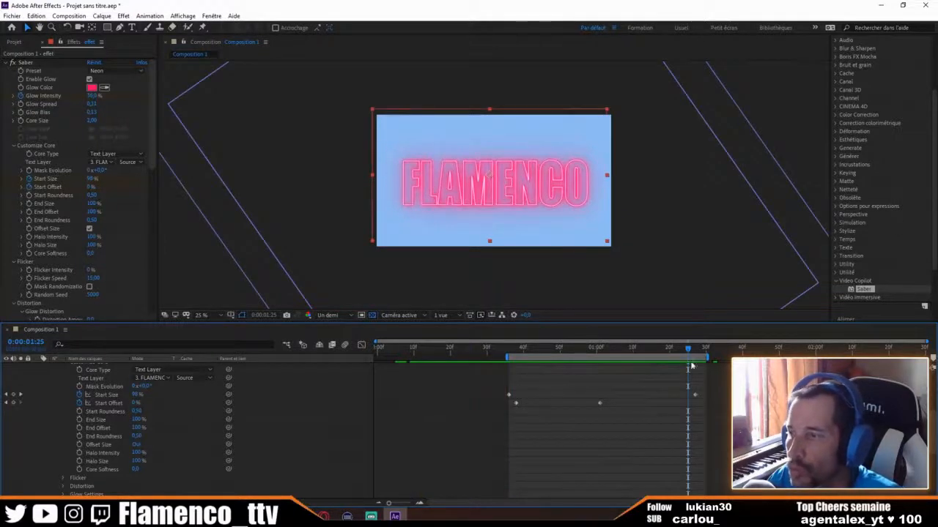
- At 0:00:01:48, give the violet shape layer a white stroke 42 px wide
left_click_drag(691, 354, 774, 350)
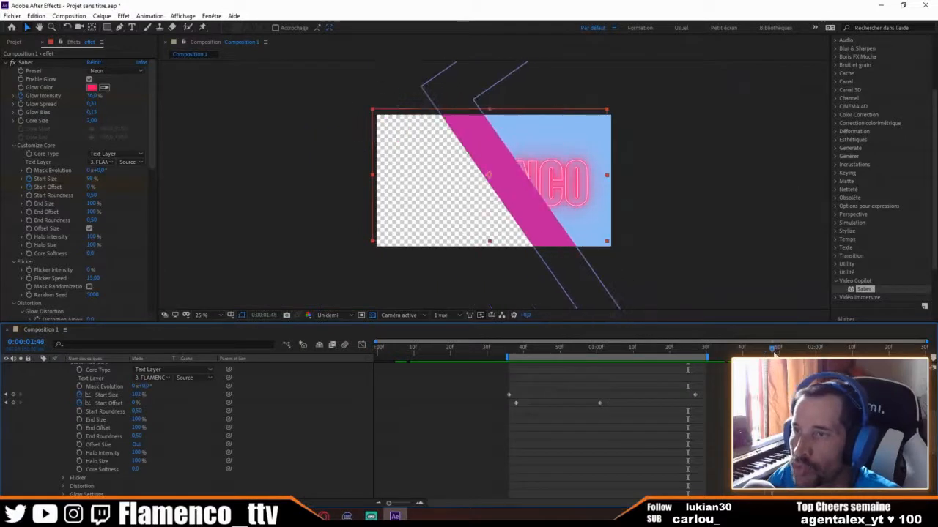
left_click(545, 234)
scroll(117, 436, "down", 1)
scroll(118, 437, "down", 5)
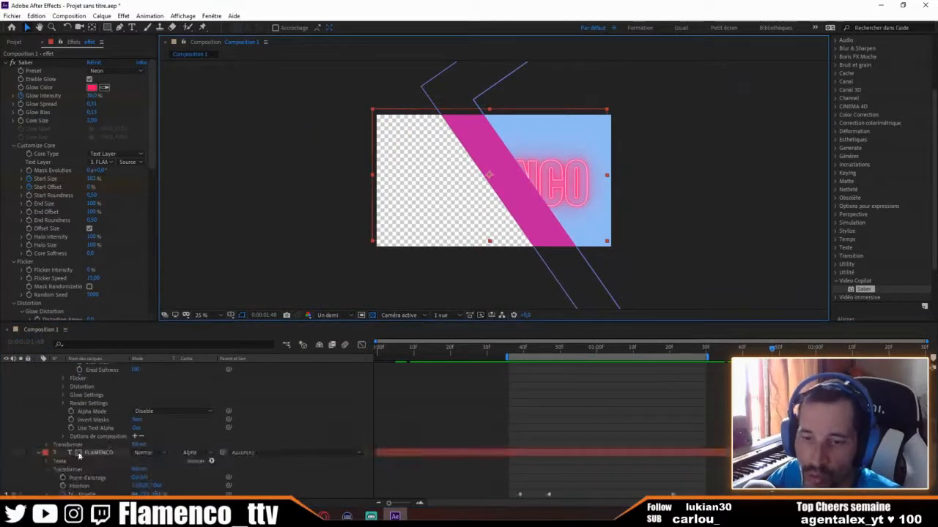
left_click(85, 494)
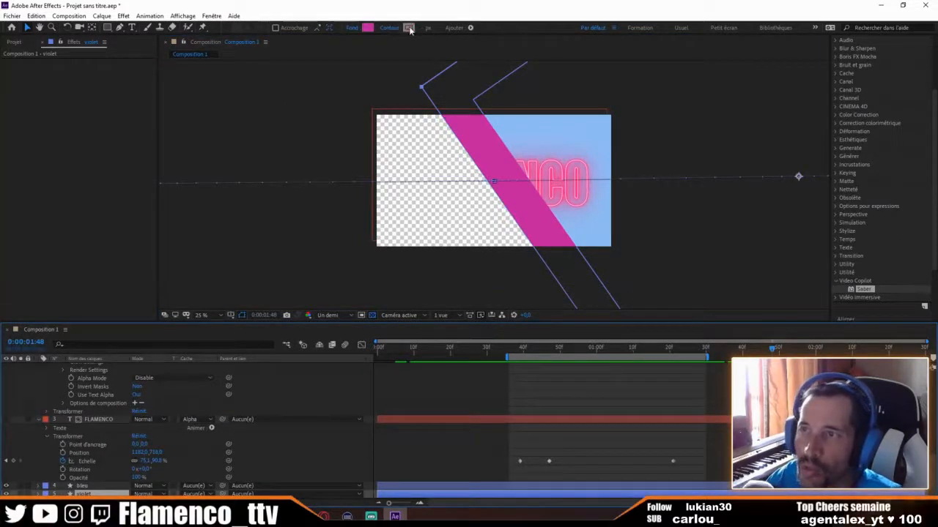
left_click(409, 28)
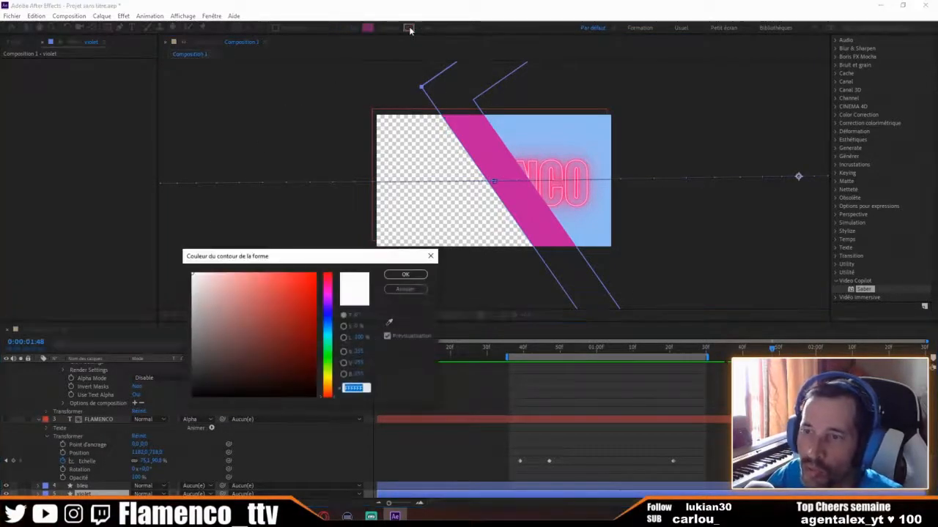
left_click(406, 274)
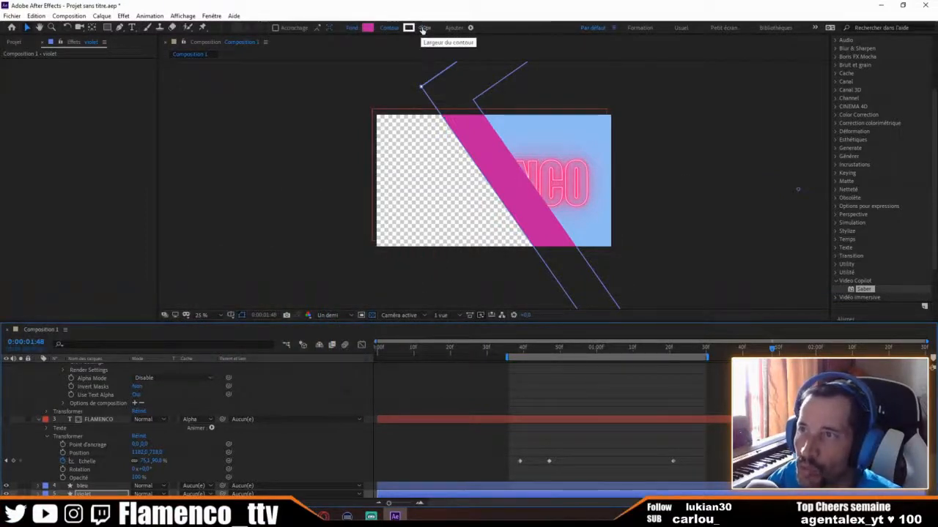
left_click_drag(423, 28, 433, 27)
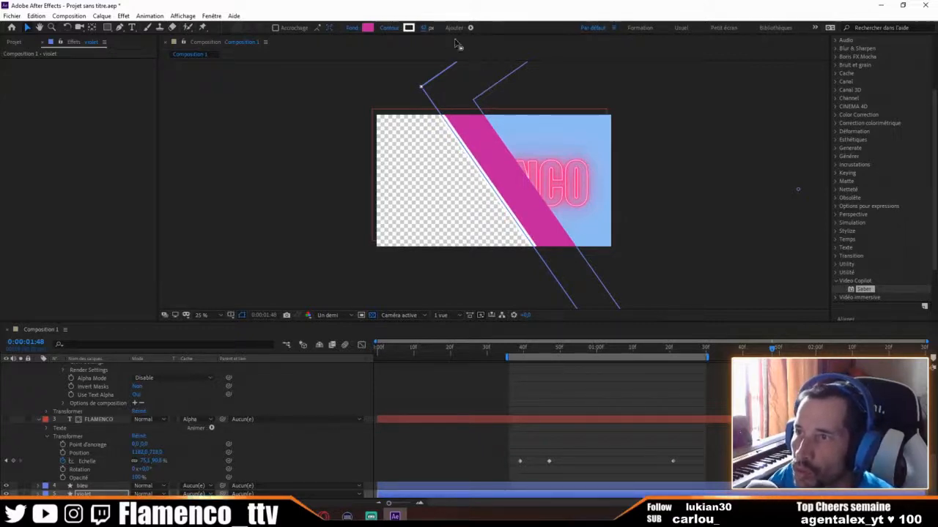
- Change the violet layer's stroke colour to black and check the transition from its start
left_click(408, 28)
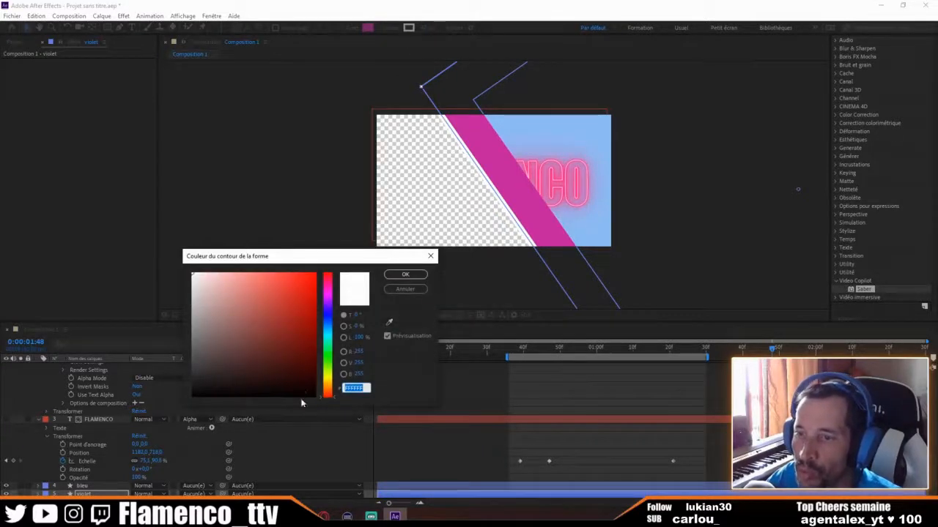
left_click(301, 395)
left_click(405, 275)
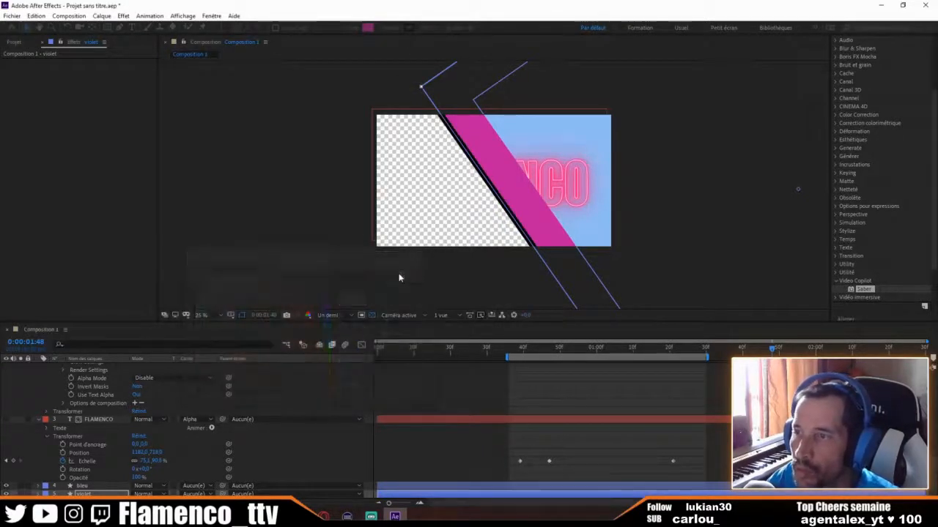
left_click_drag(770, 350, 381, 331)
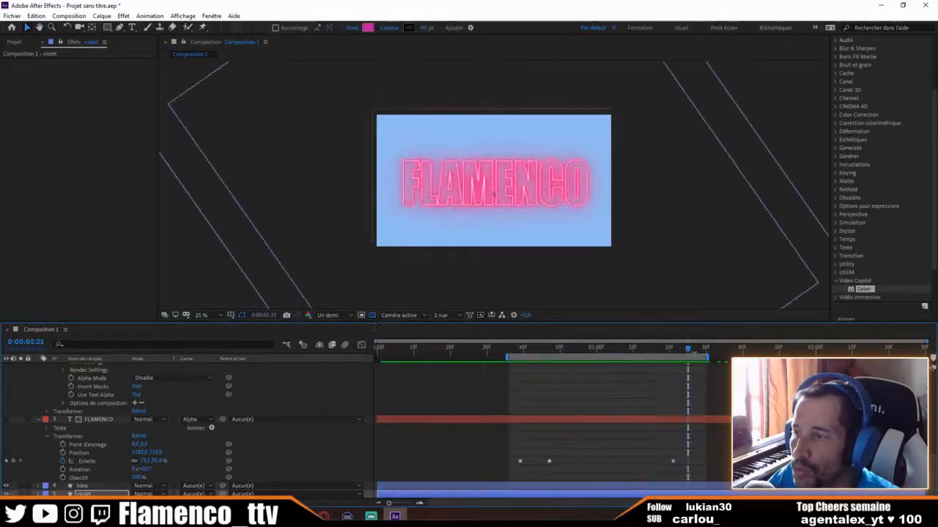
- Extend the work area from the composition's first frame to about 0:00:01:48 and preview the whole transition
left_click_drag(510, 358, 378, 357)
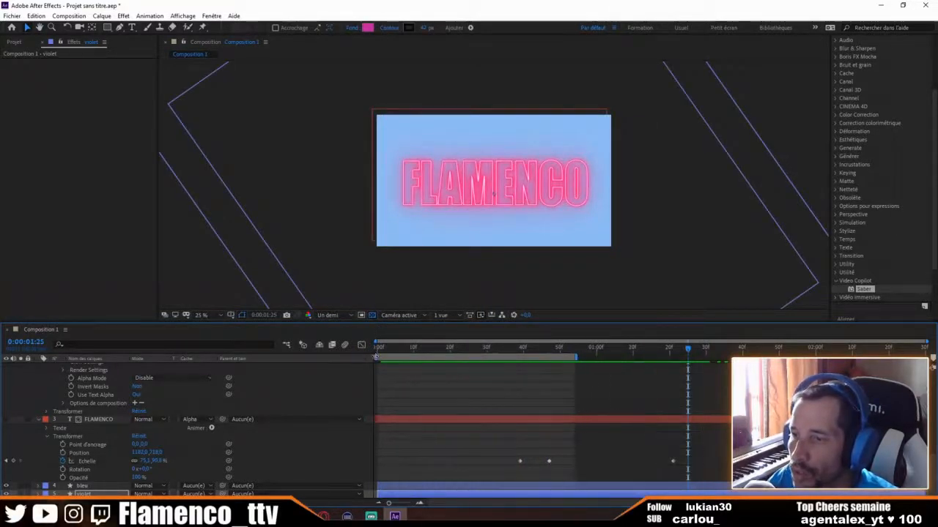
left_click_drag(577, 357, 774, 357)
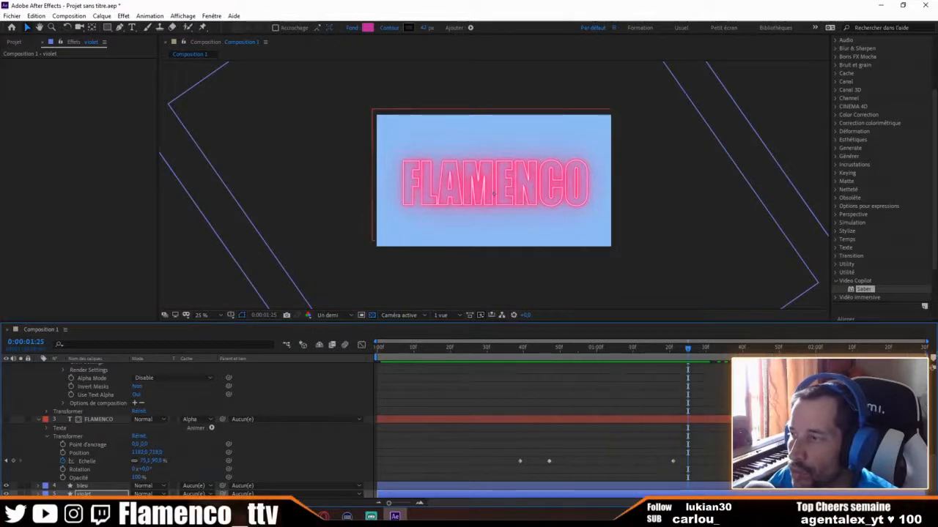
key("space")
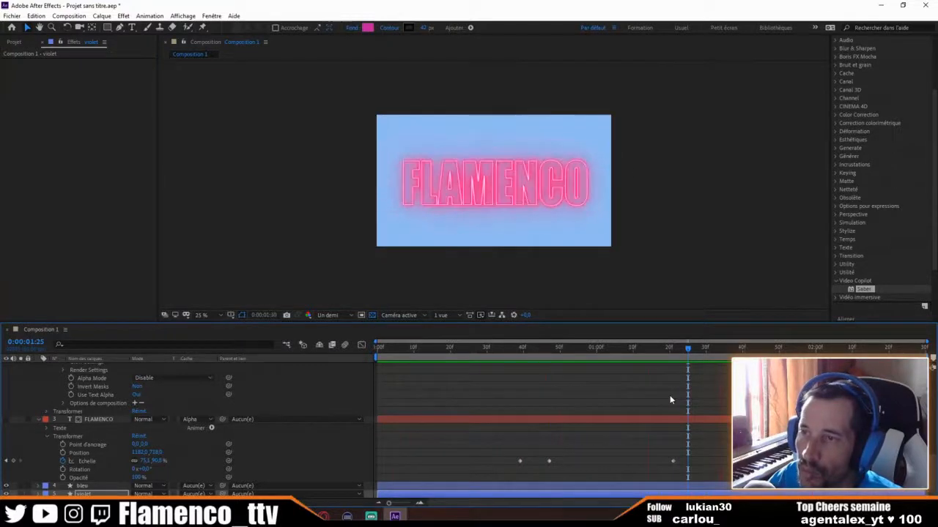
key("space")
- Collapse the expanded properties of the FLAMENCO and effet layers in the timeline
left_click(509, 217)
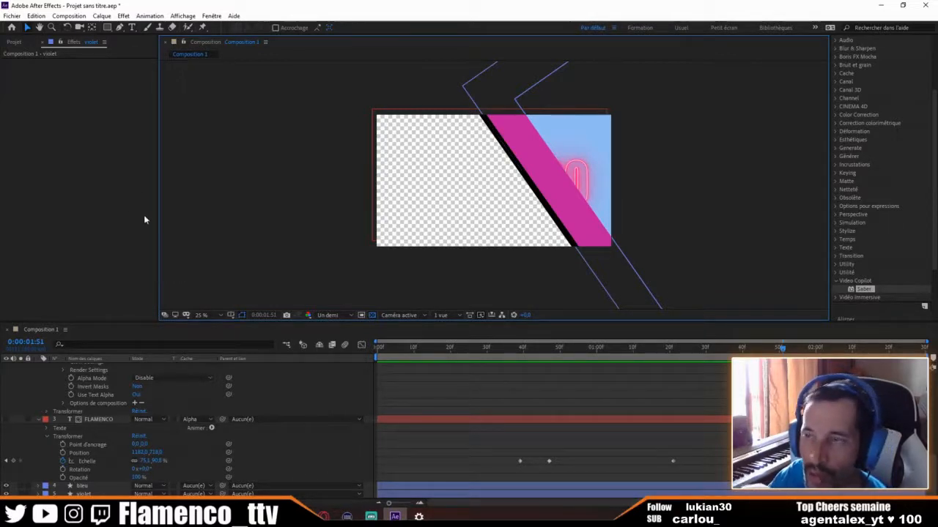
left_click(40, 420)
scroll(50, 438, "up", 10)
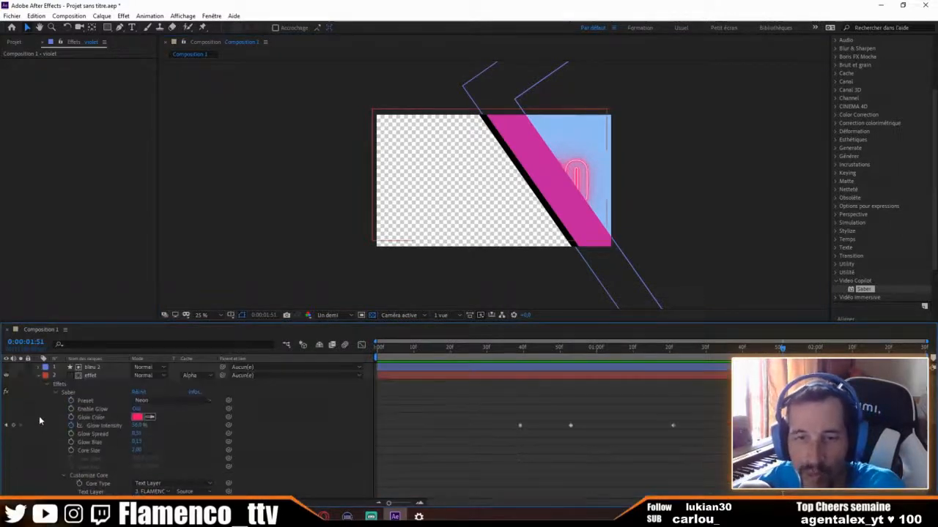
left_click(39, 375)
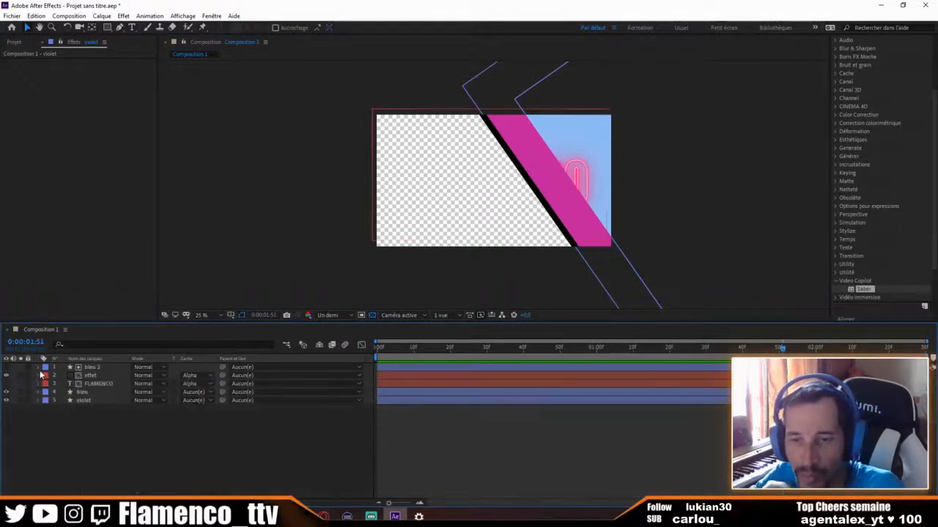
left_click(13, 16)
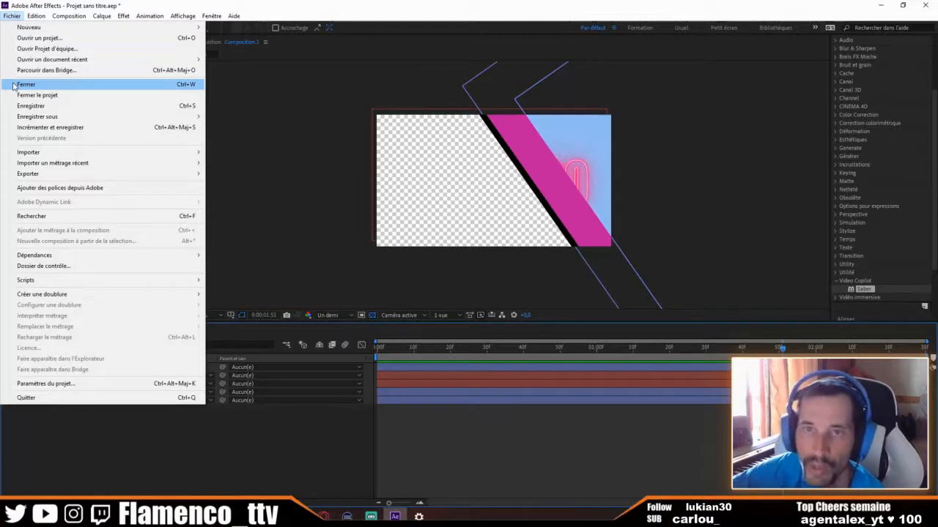
mouse_move(34, 153)
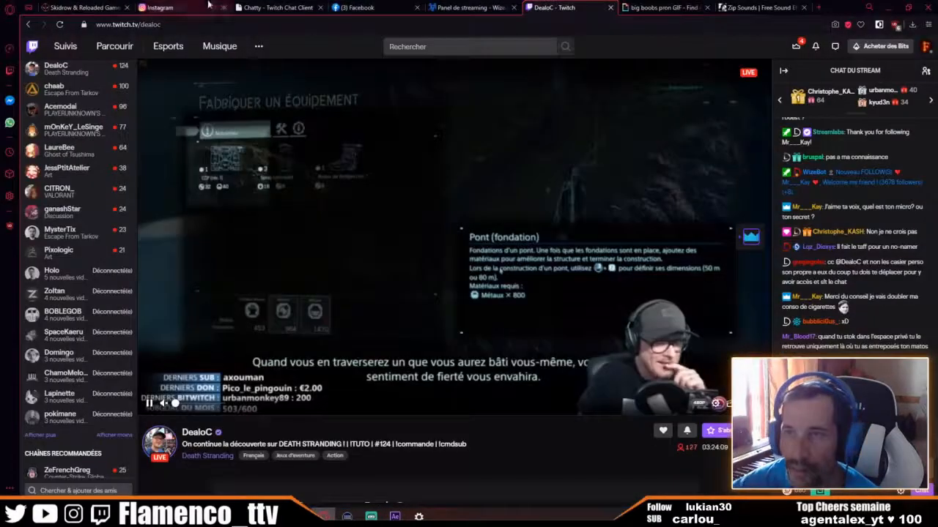
- Close the GIF search and Zip Sounds browser tabs
left_click(758, 7)
left_click(706, 8)
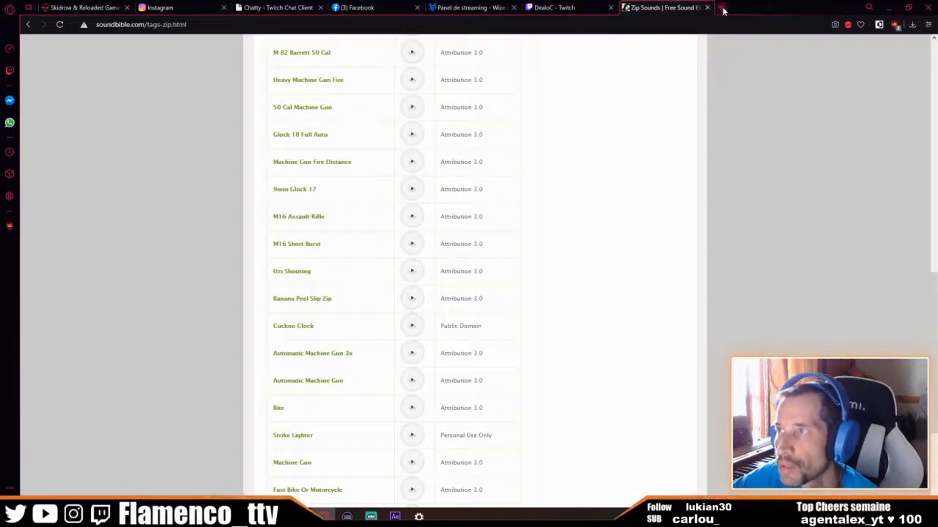
left_click(707, 7)
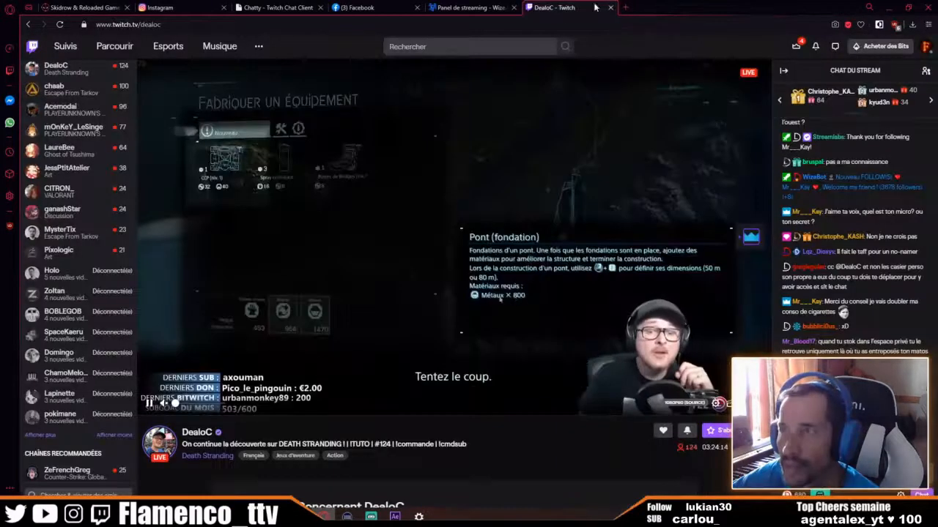
- Look up the WebM Project website in a new browser tab, highlight the format's name, and return to After Effects
left_click(622, 9)
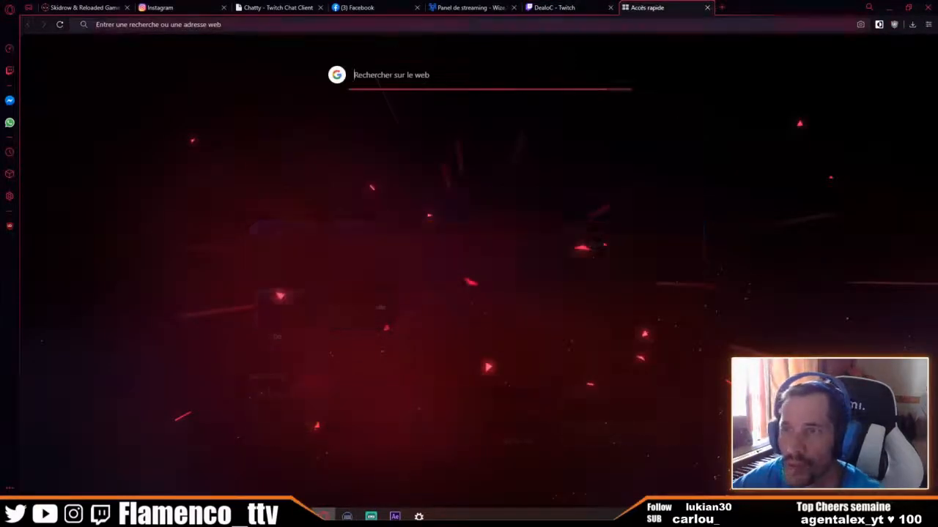
type("web")
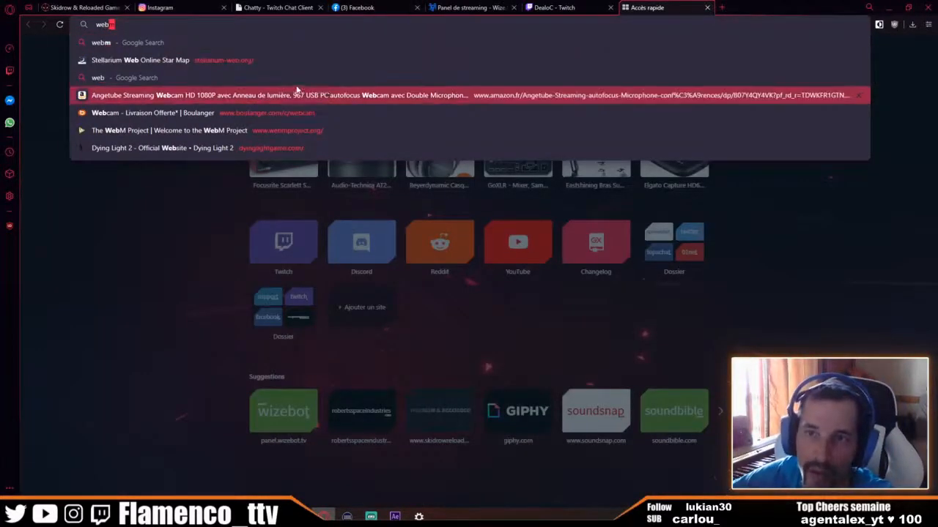
left_click(265, 132)
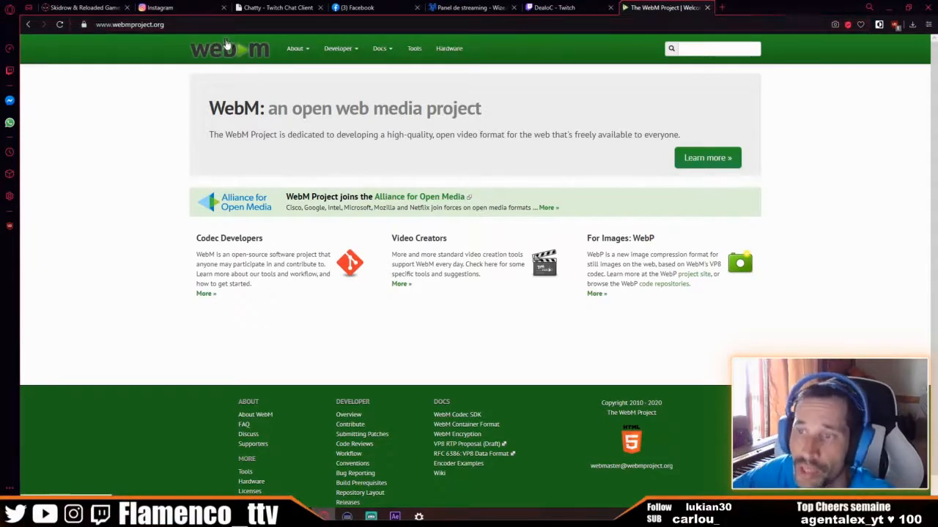
left_click_drag(207, 106, 259, 110)
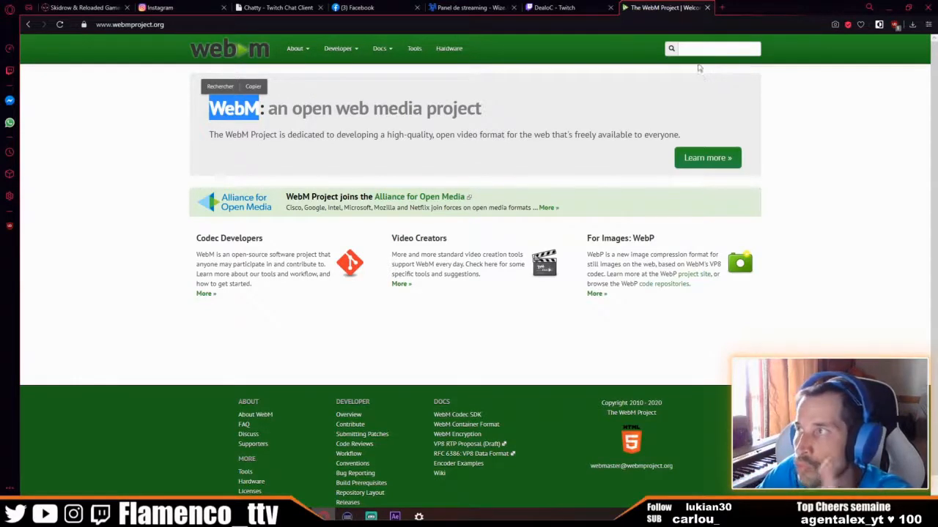
left_click(885, 11)
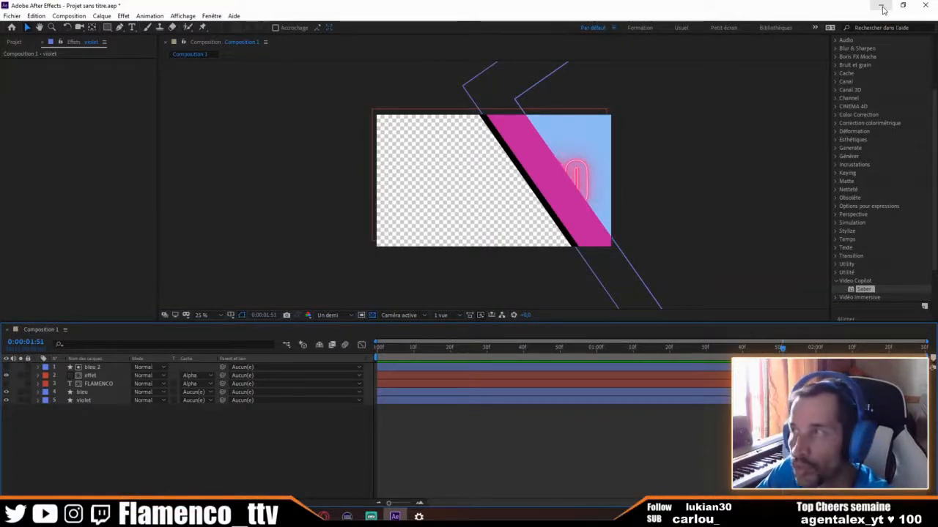
- Send Composition 1 from After Effects to the Adobe Media Encoder queue
left_click(12, 16)
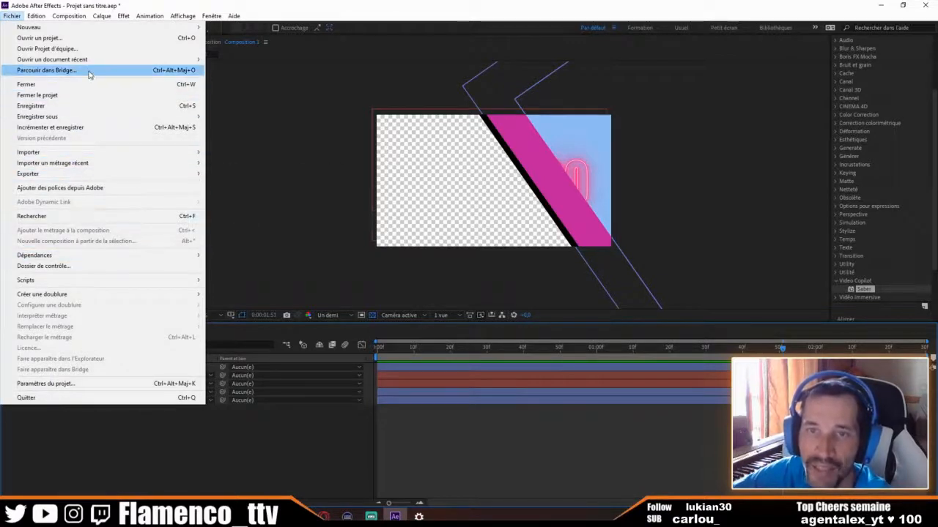
mouse_move(81, 177)
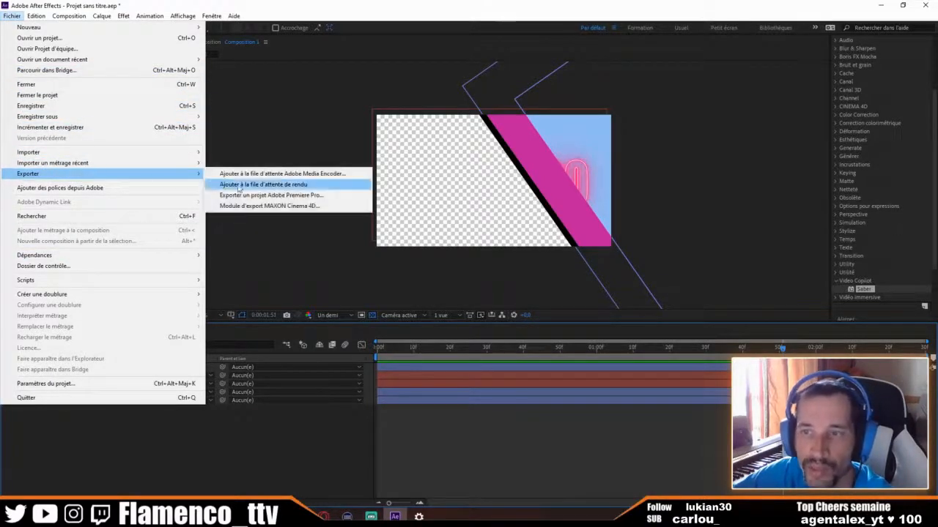
left_click(301, 176)
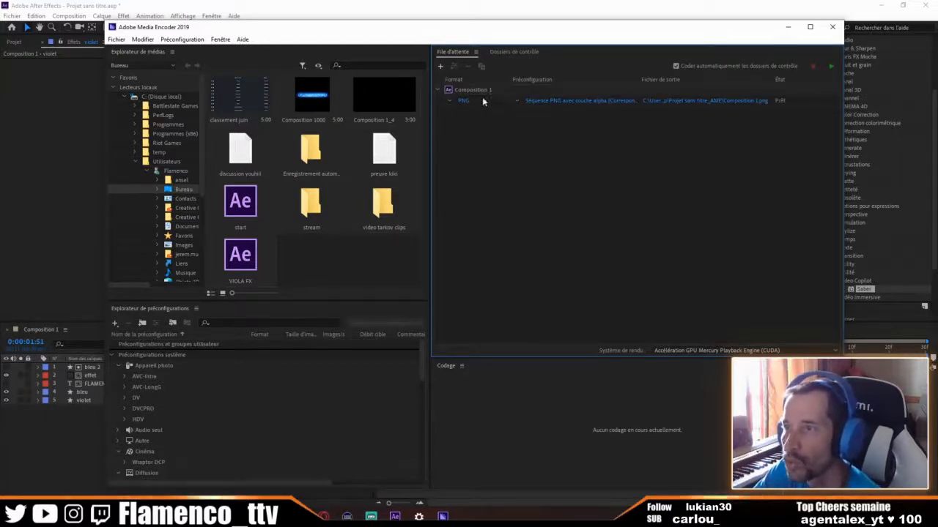
- Configure Composition 1's export as WebM with variable bitrate at 1000 kb/s and the alpha channel included
left_click(561, 102)
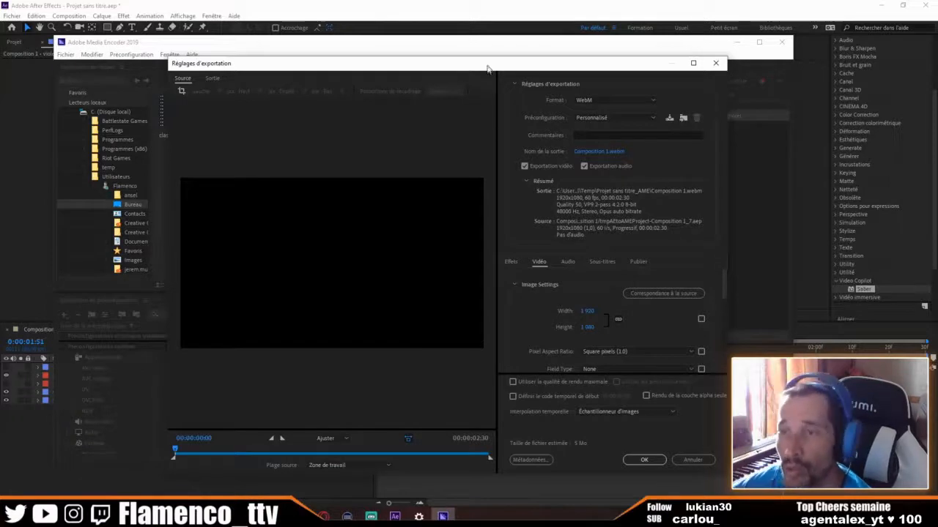
left_click_drag(487, 65, 431, 41)
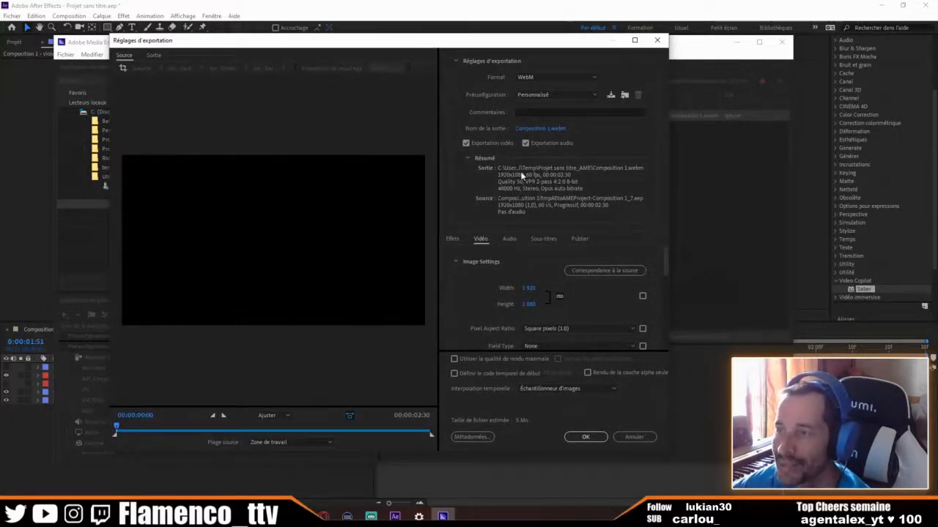
scroll(523, 257, "down", 5)
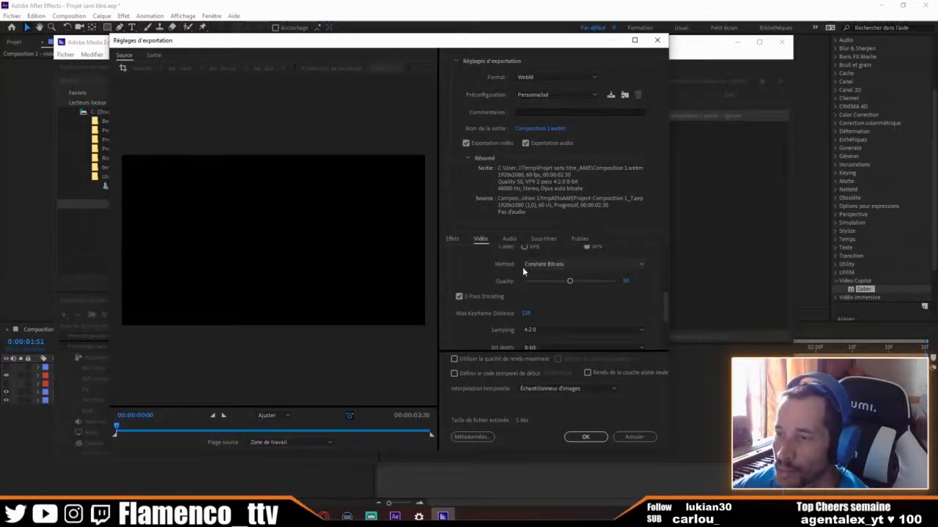
scroll(522, 270, "down", 4)
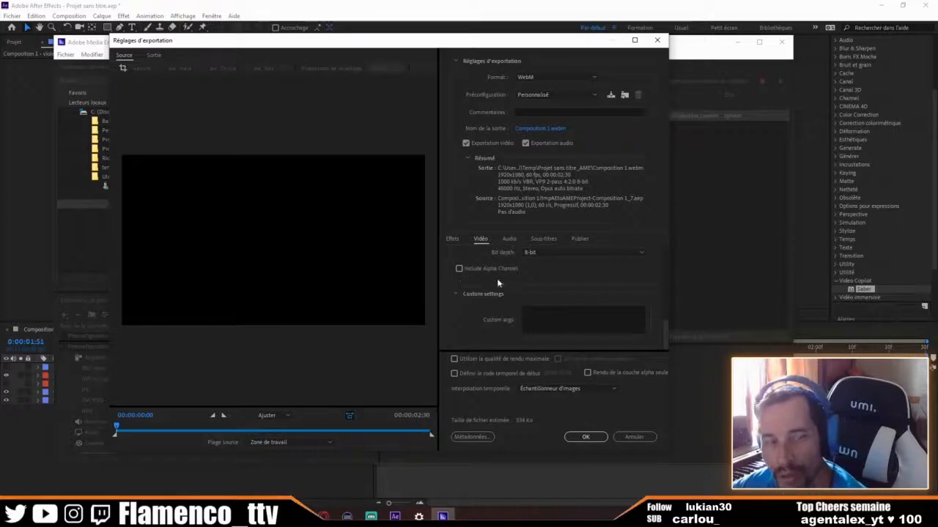
left_click(458, 269)
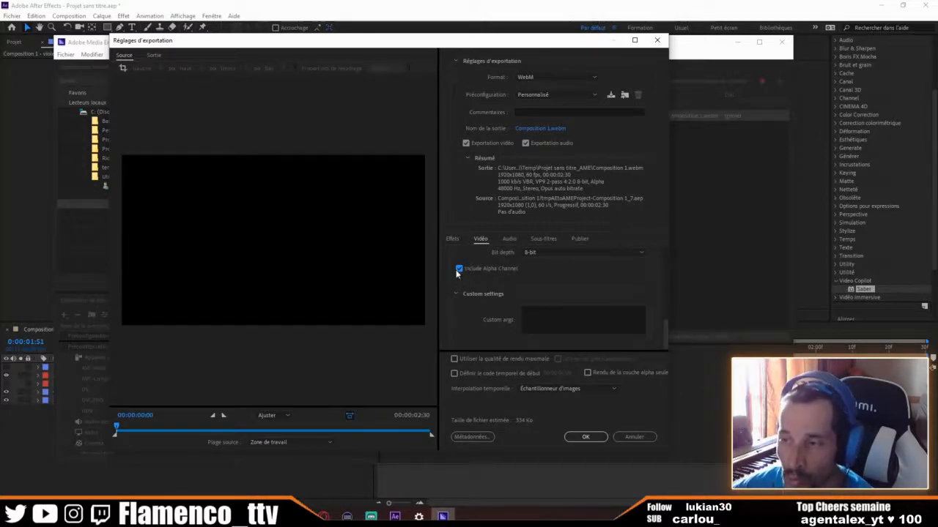
scroll(473, 289, "up", 4)
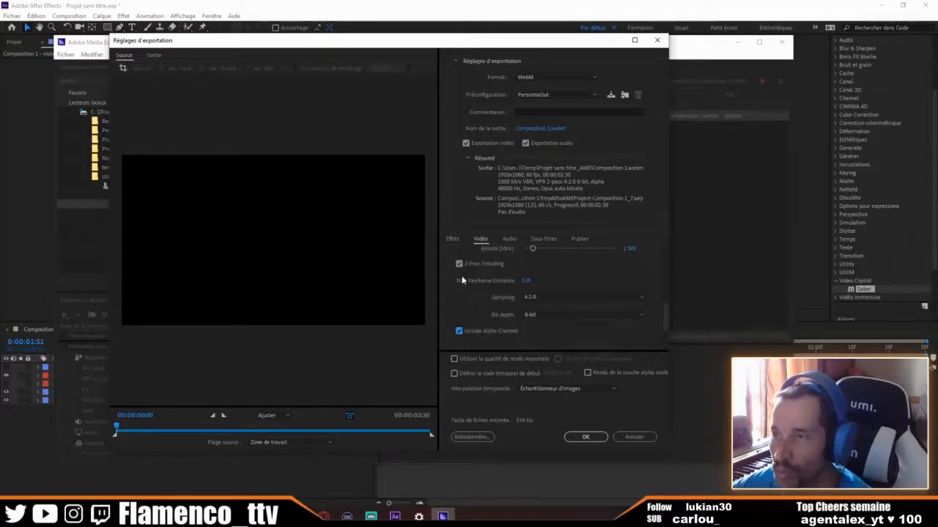
scroll(476, 284, "down", 5)
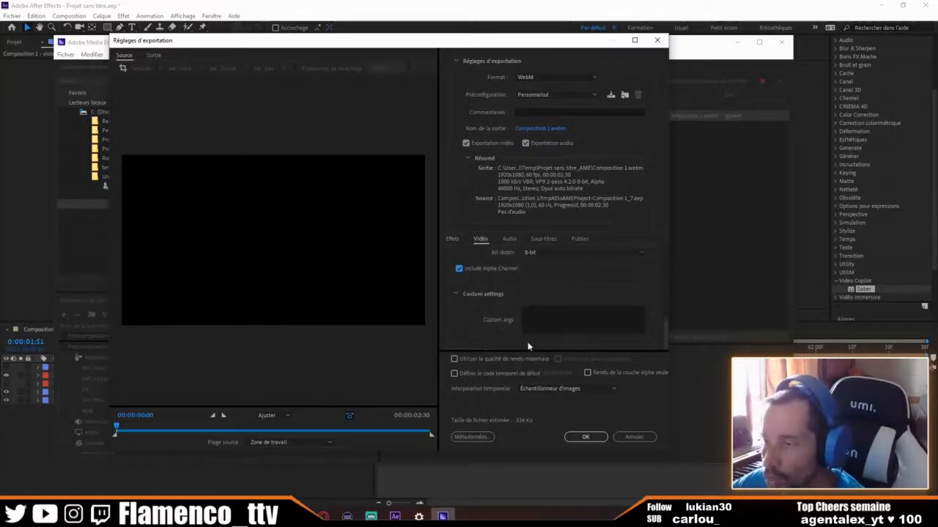
scroll(496, 276, "up", 2)
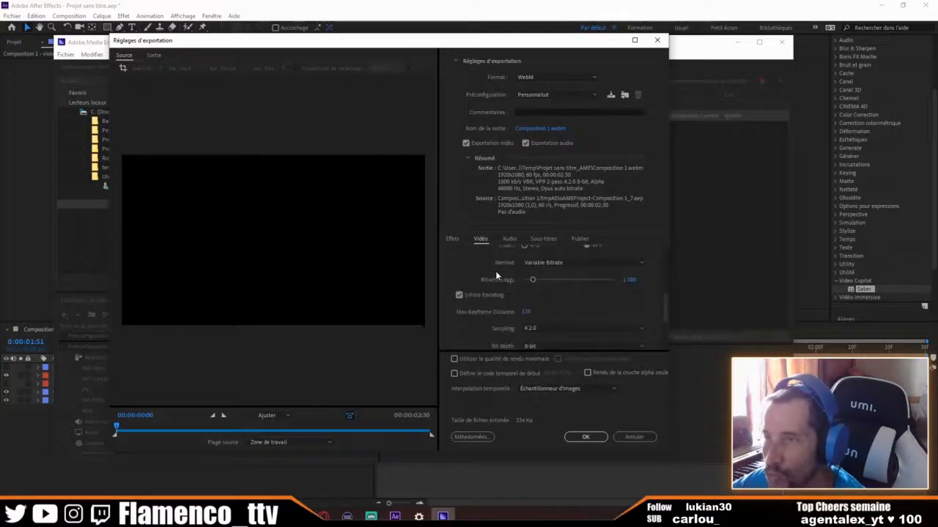
scroll(496, 276, "up", 3)
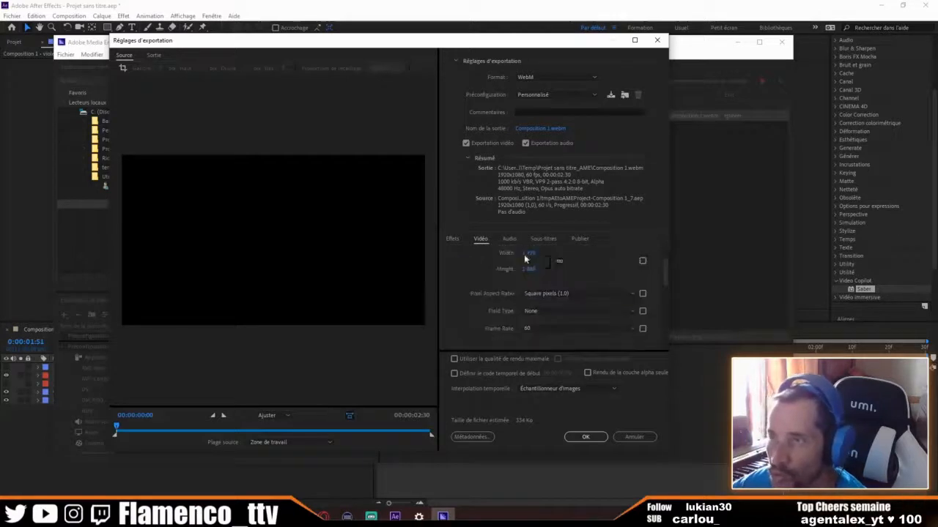
- Confirm the export settings with WebM as the format and start encoding the queue
left_click(532, 76)
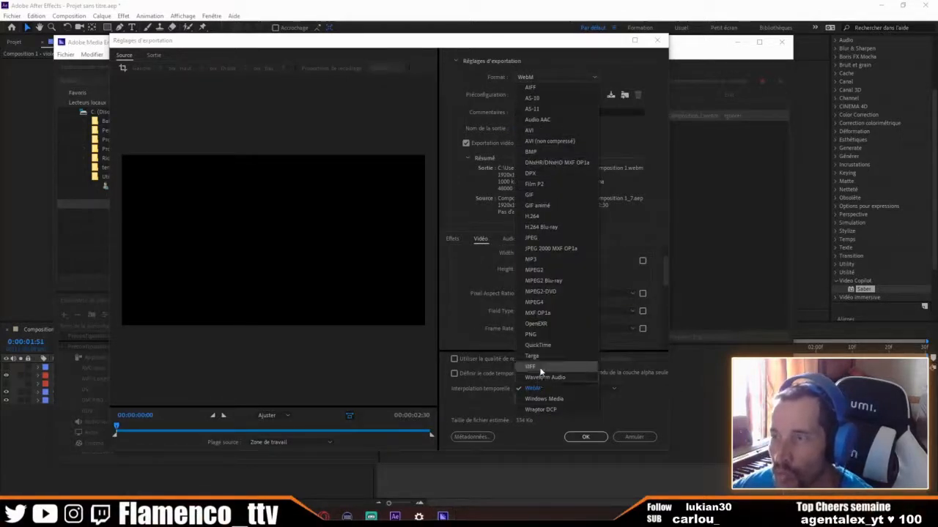
left_click(543, 389)
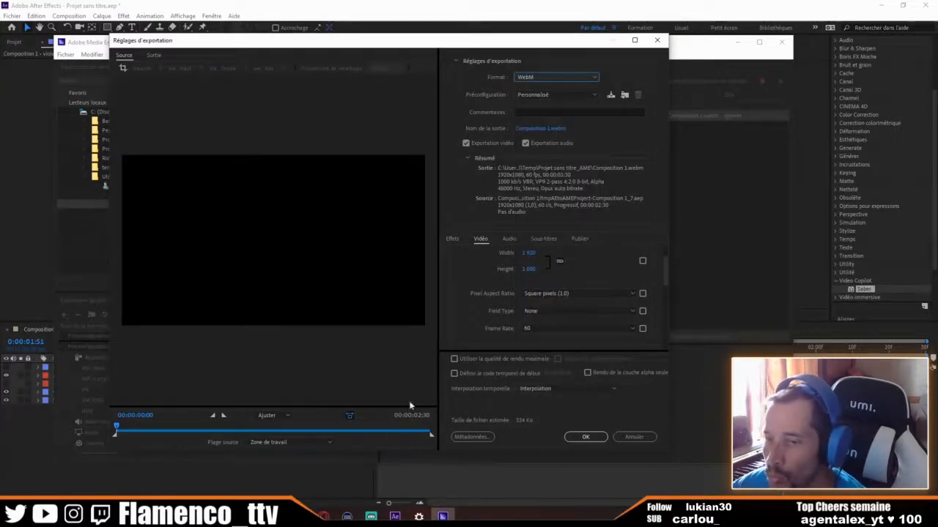
left_click(585, 437)
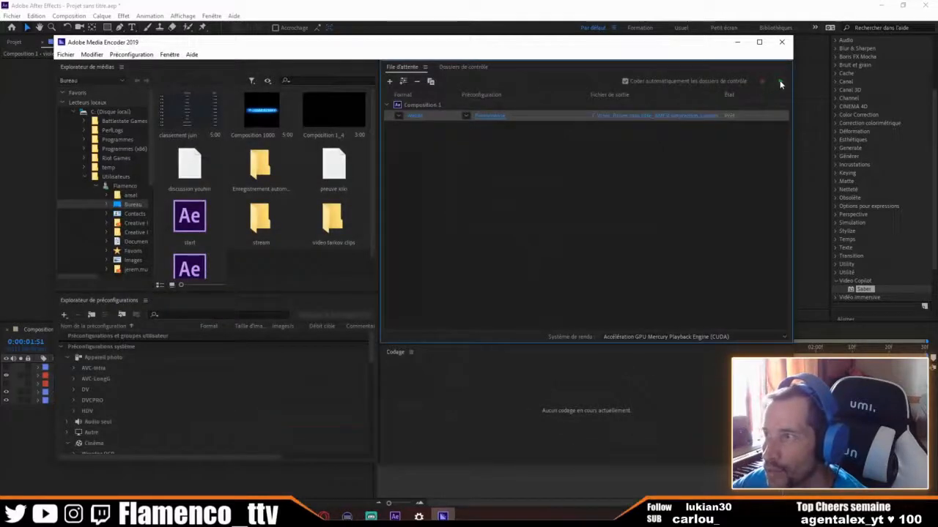
left_click(780, 80)
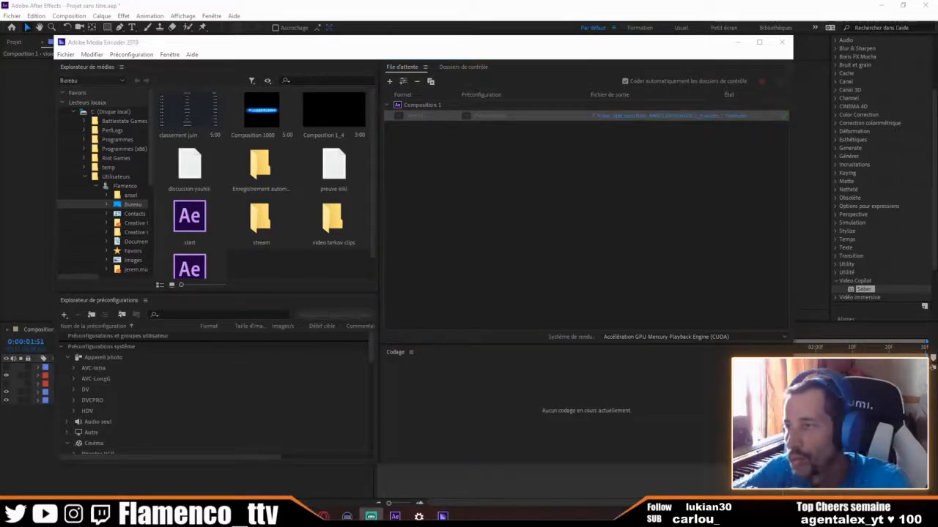
- Open the render's output folder, move the Composition 1_6 video to the desktop, and close the folder
left_click(627, 118)
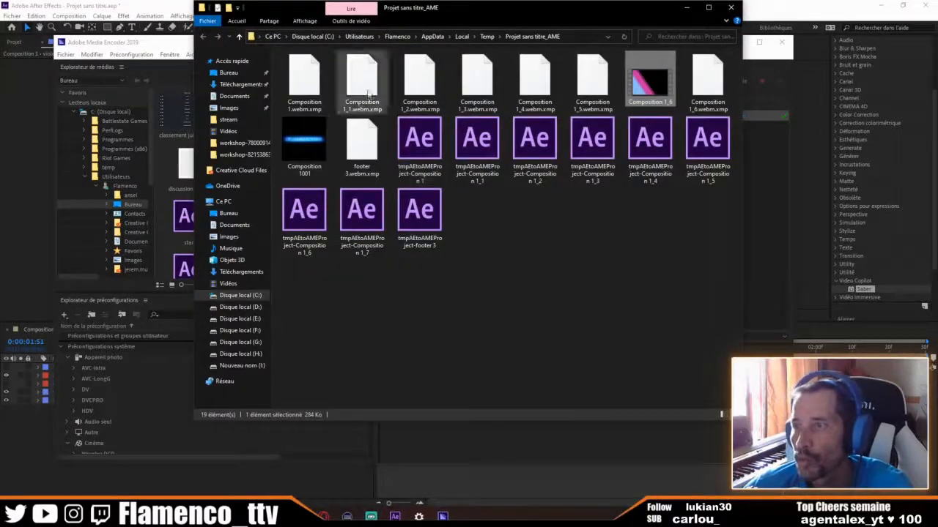
left_click(884, 6)
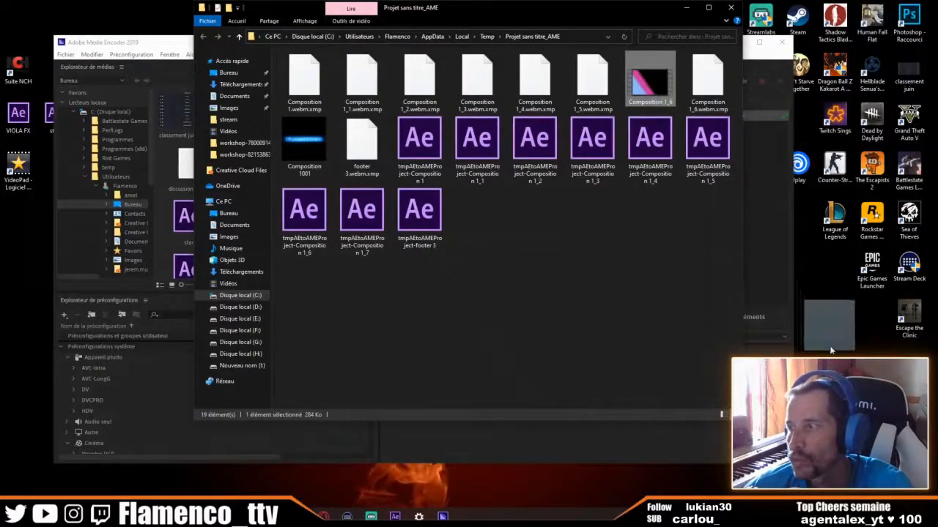
key("Delete")
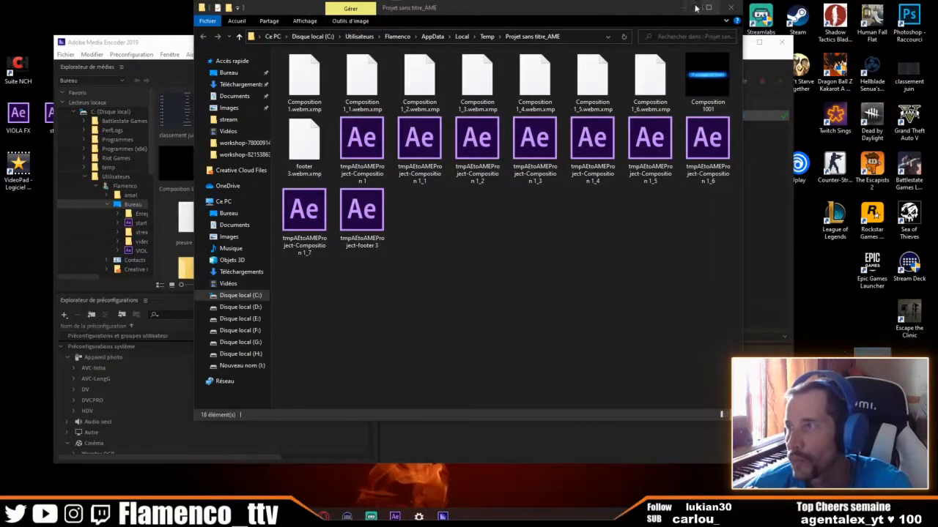
left_click(730, 7)
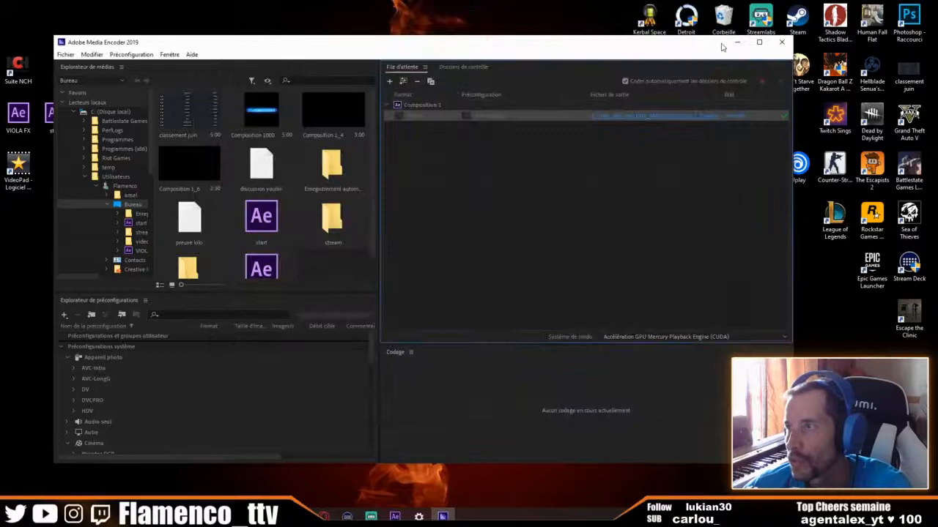
- Close Adobe Media Encoder and After Effects without saving the project changes
left_click(782, 42)
left_click(395, 516)
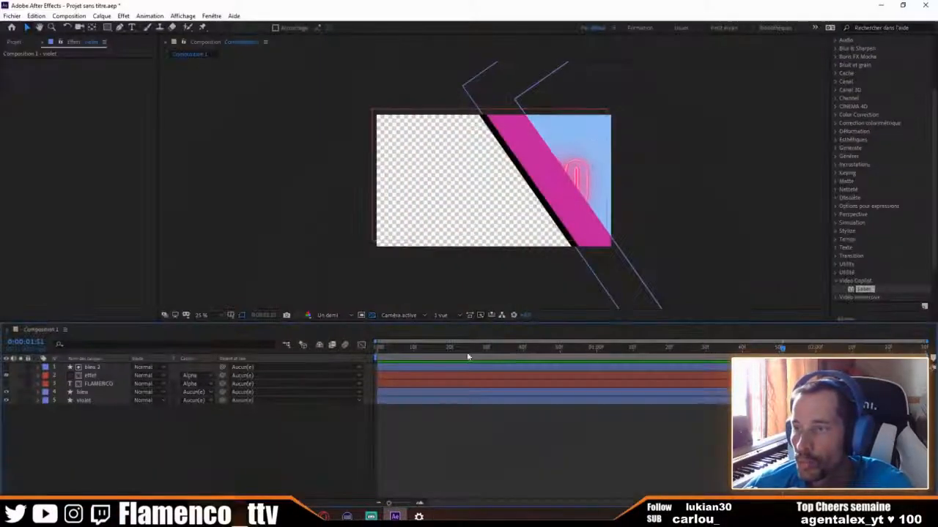
left_click(923, 5)
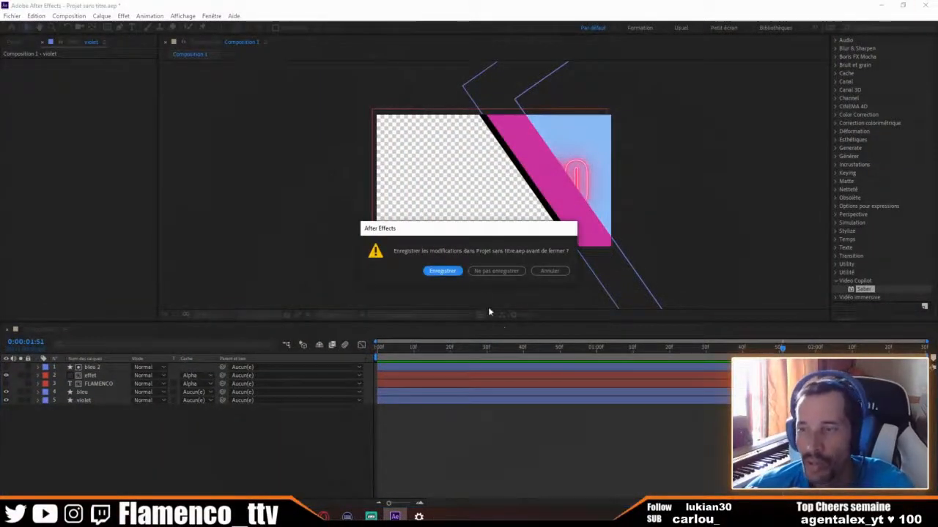
left_click(497, 271)
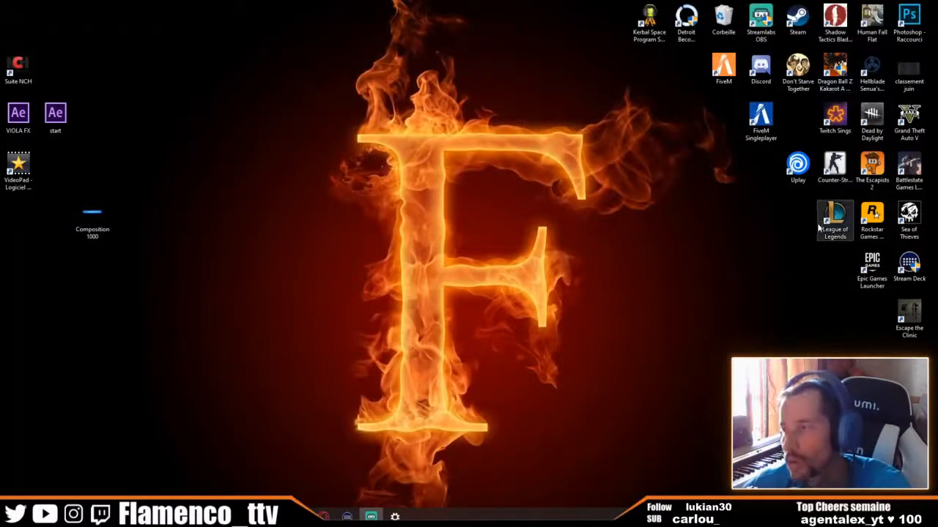
- Place the Composition 1_6 video below the VideoPad shortcut on the desktop and switch to Streamlabs OBS, keeping the file visible beside it
left_click_drag(872, 364, 202, 36)
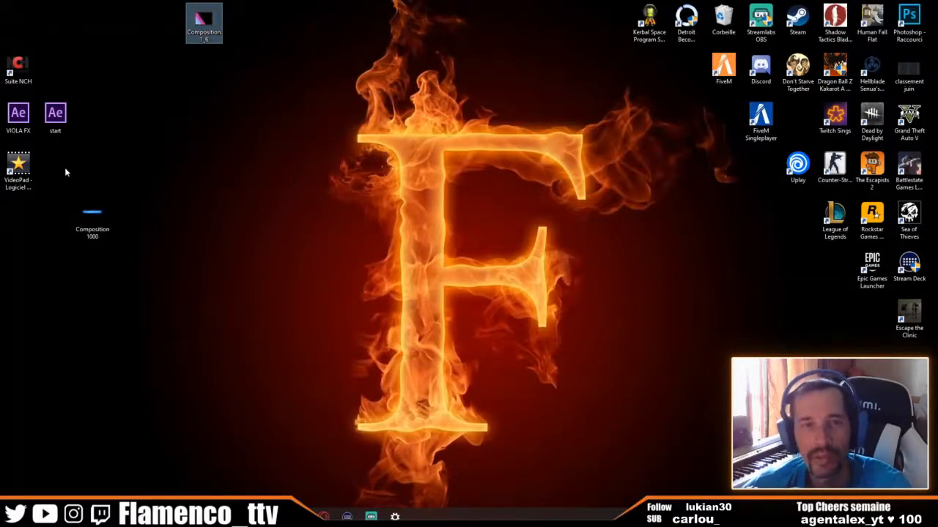
left_click_drag(0, 128, 693, 34)
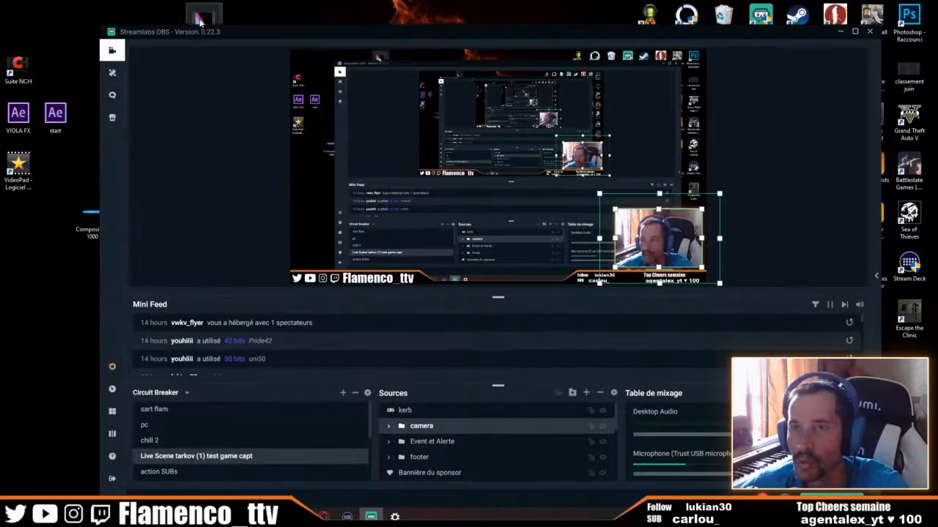
left_click_drag(203, 19, 51, 190)
left_click_drag(286, 34, 274, 17)
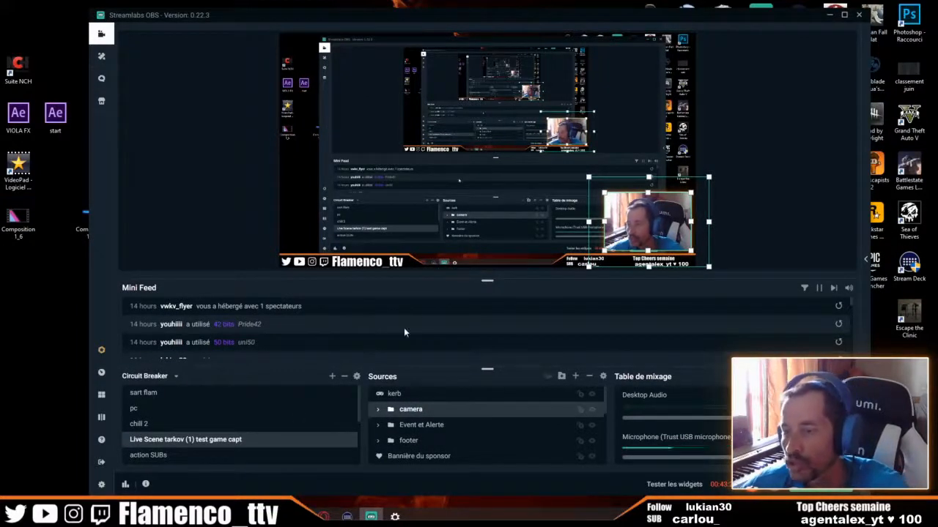
- Open the scene transitions settings and delete the "flame tuto" stinger transition
left_click(356, 378)
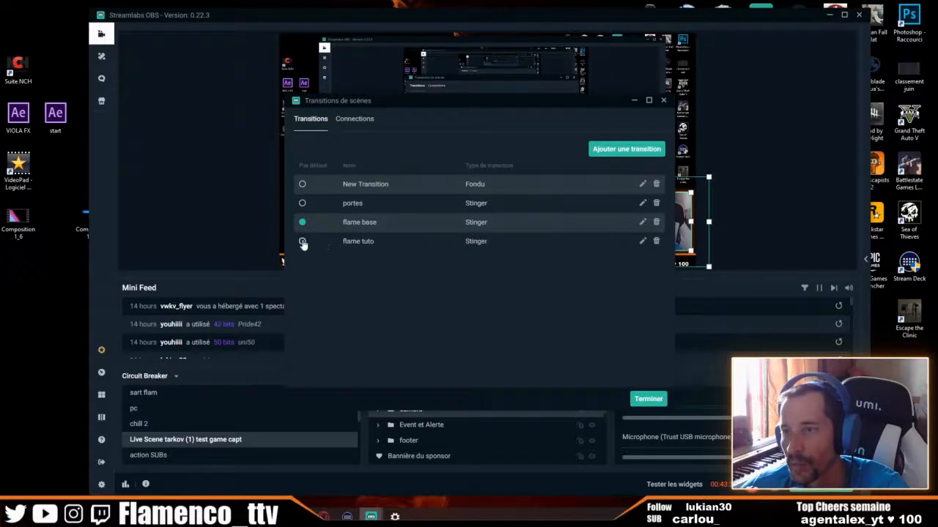
left_click(655, 242)
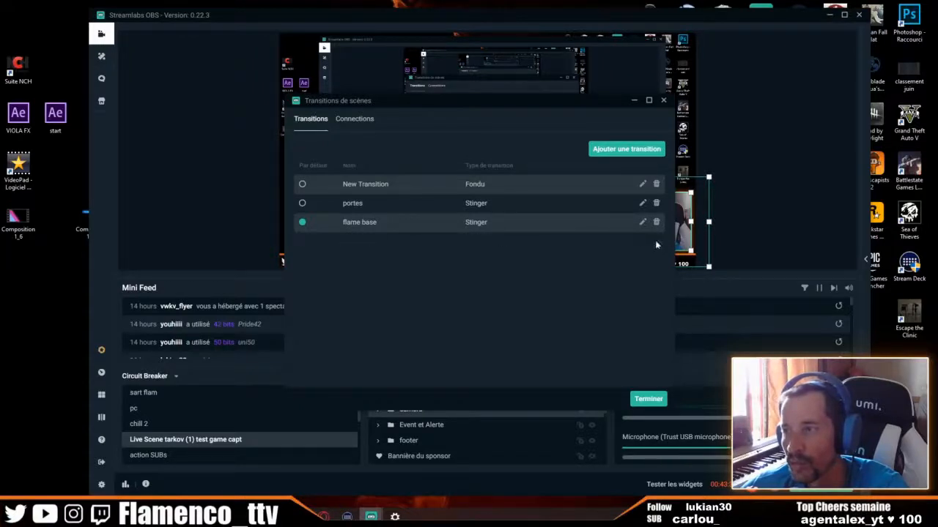
- Add a new scene transition of type Stinger, name it "tuto" and set its duration to 1500
left_click(607, 152)
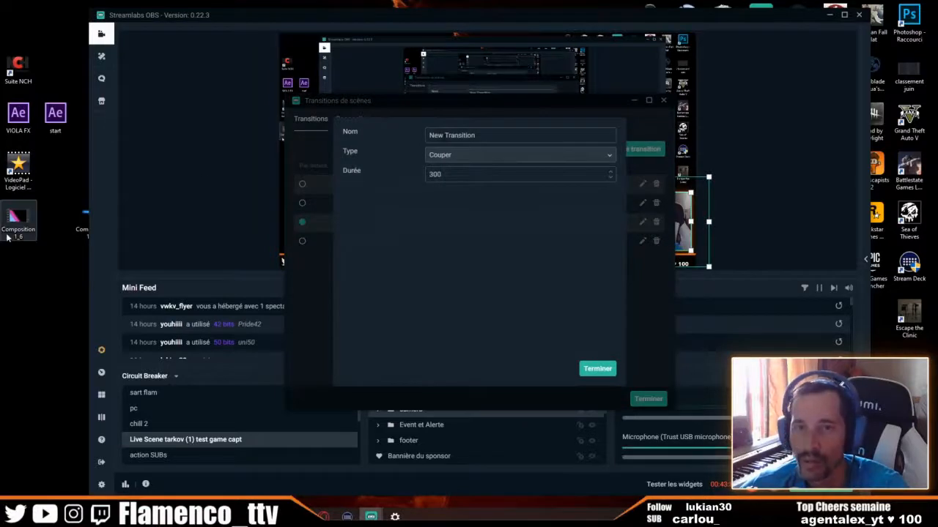
left_click(495, 156)
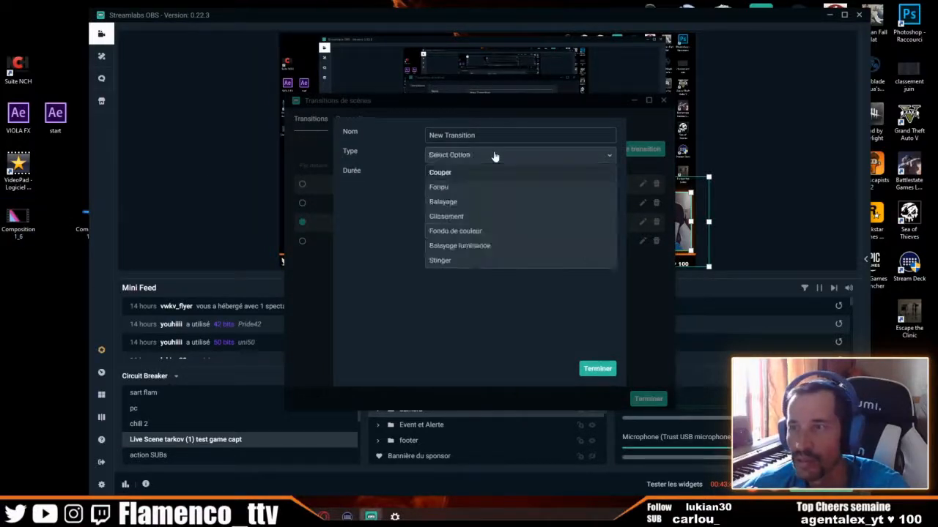
left_click(439, 261)
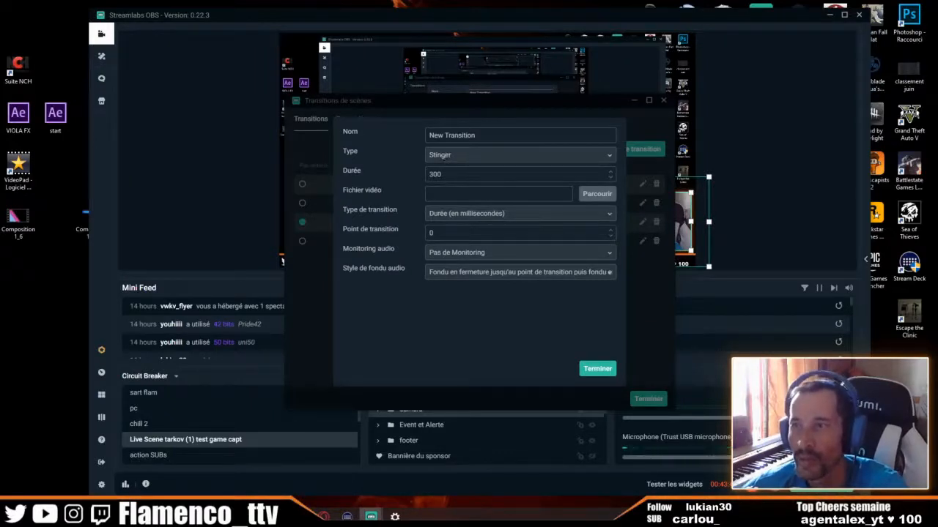
left_click(364, 139)
type("tut")
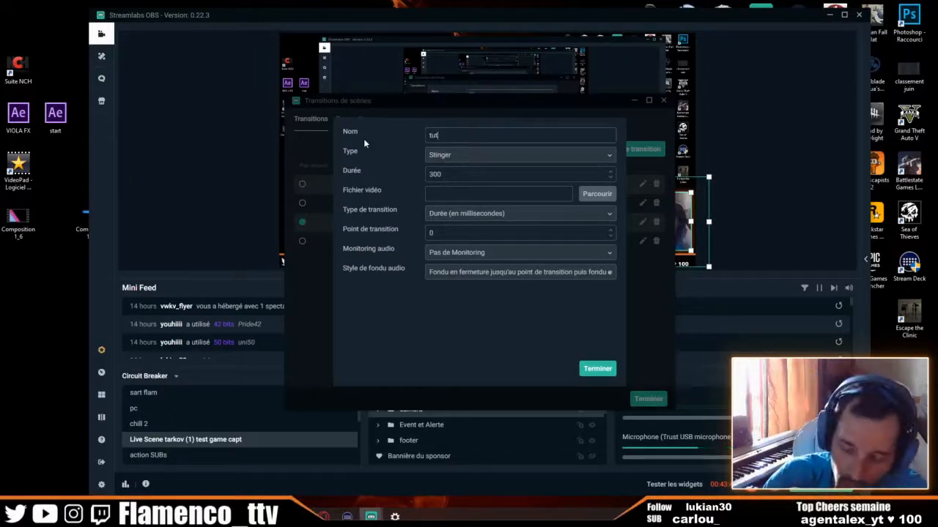
type("o")
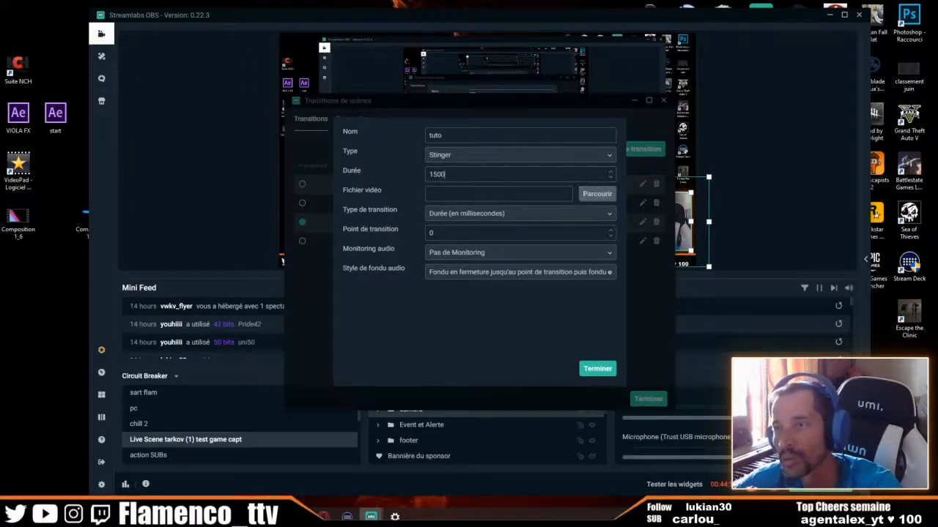
- Load the Composition 1_6 WebM from the desktop (Bureau) as the stinger's video file
left_click(597, 193)
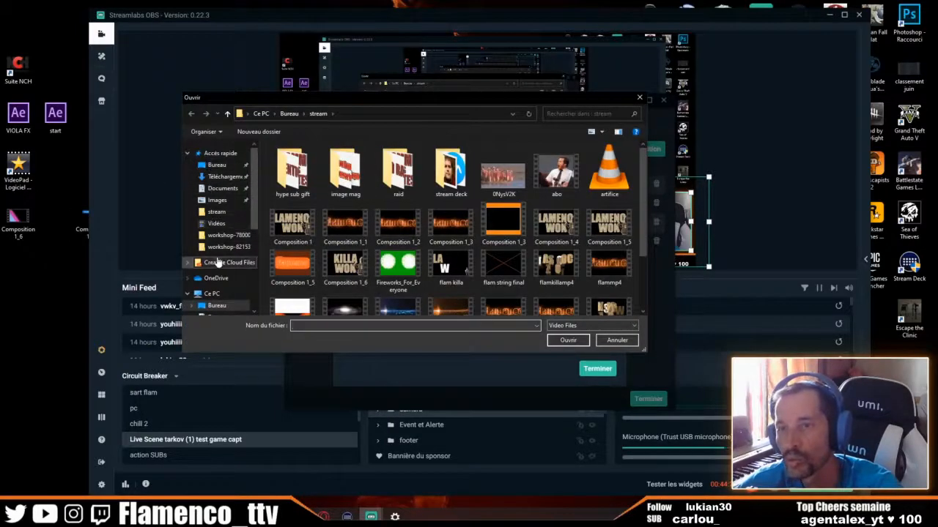
left_click(217, 165)
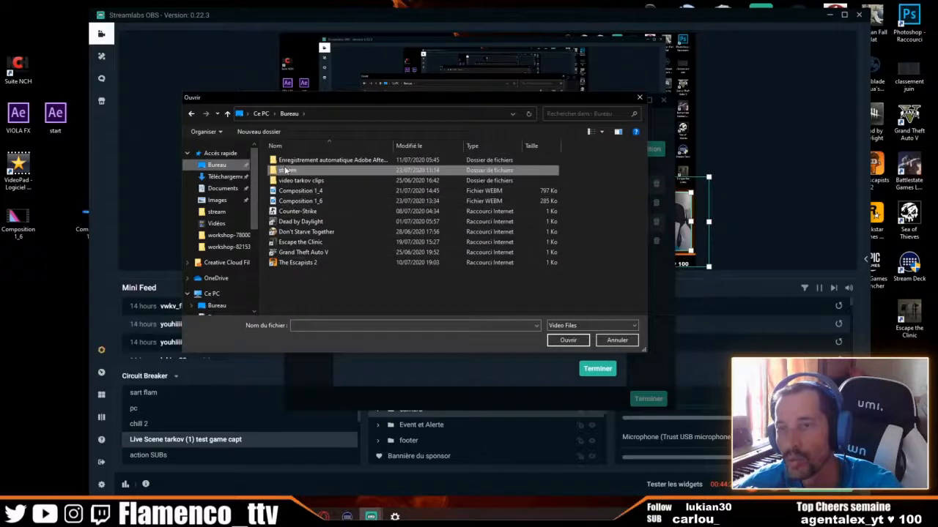
left_click(297, 201)
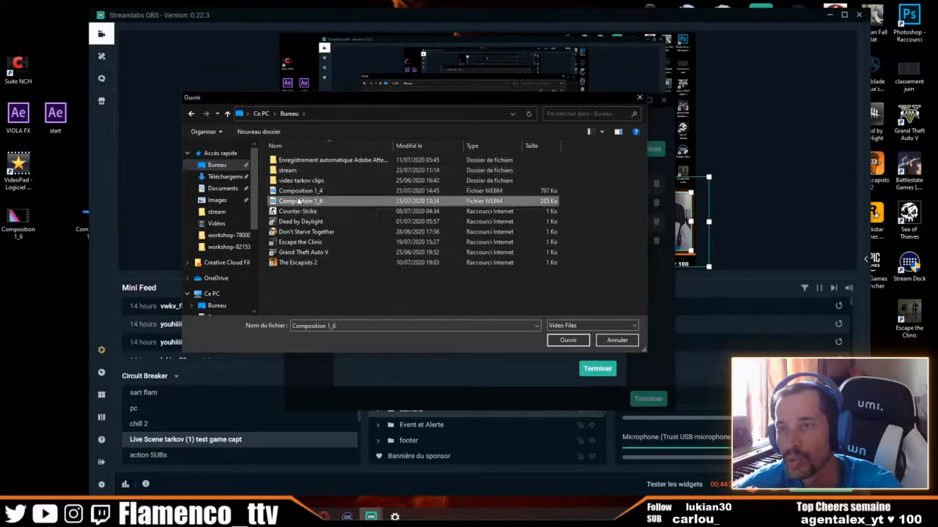
left_click(569, 340)
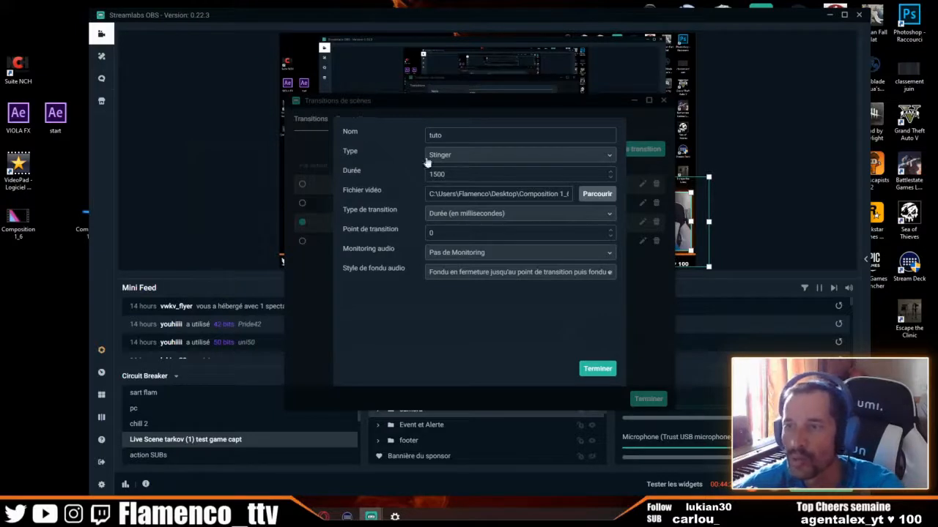
- Set the stinger's transition point to 750 milliseconds and choose Pas de Monitoring for audio monitoring
double_click(460, 233)
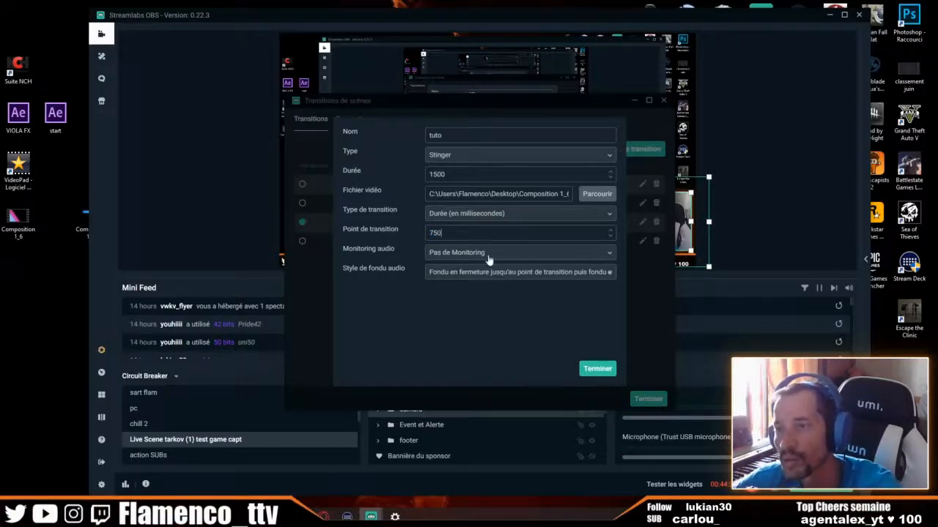
left_click(540, 256)
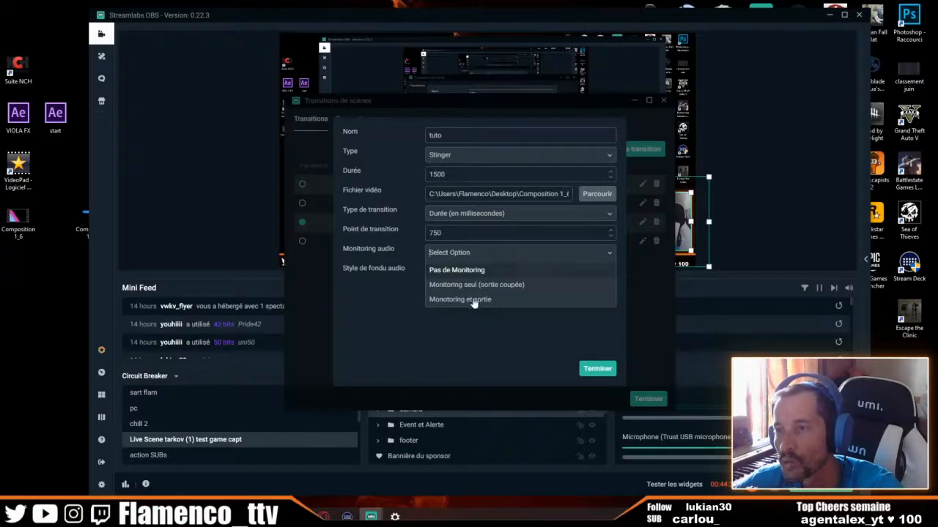
left_click(456, 270)
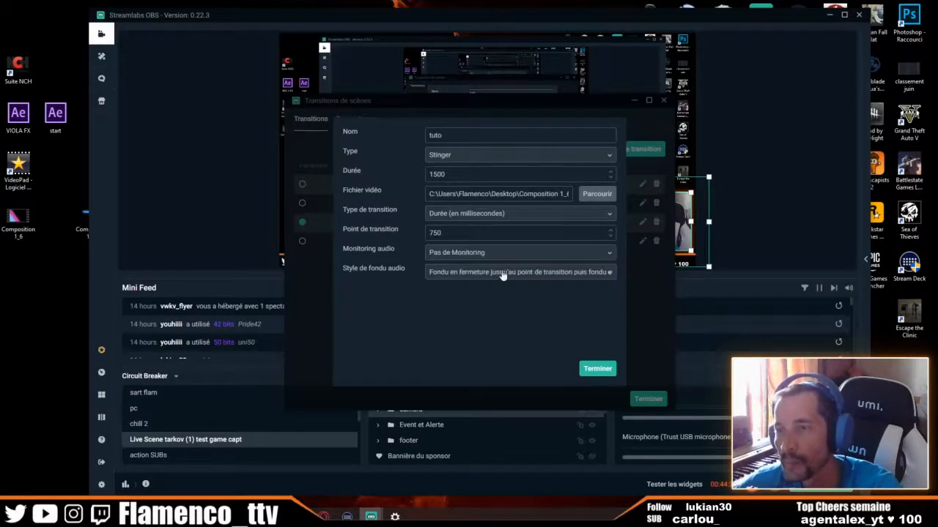
- Finish editing the "tuto" stinger, make it the default transition and close the scene transitions settings
left_click(597, 369)
left_click(302, 241)
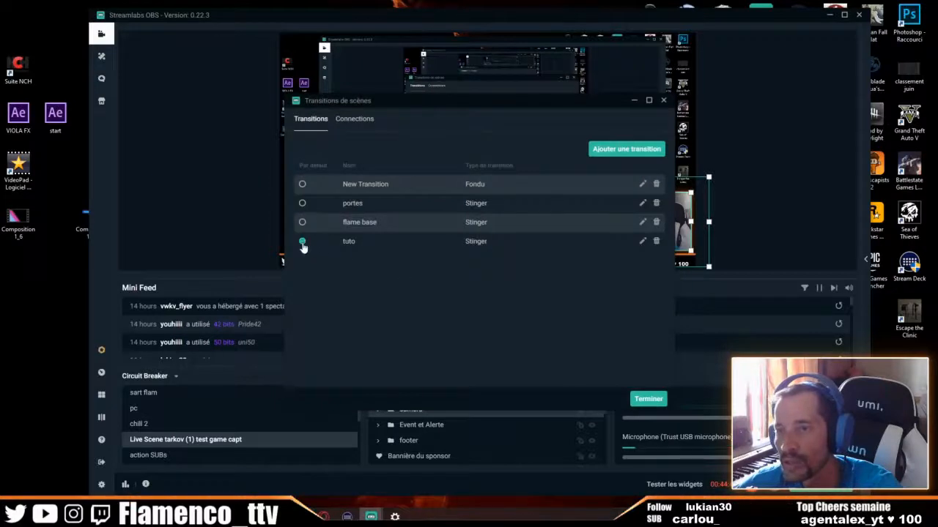
left_click(648, 400)
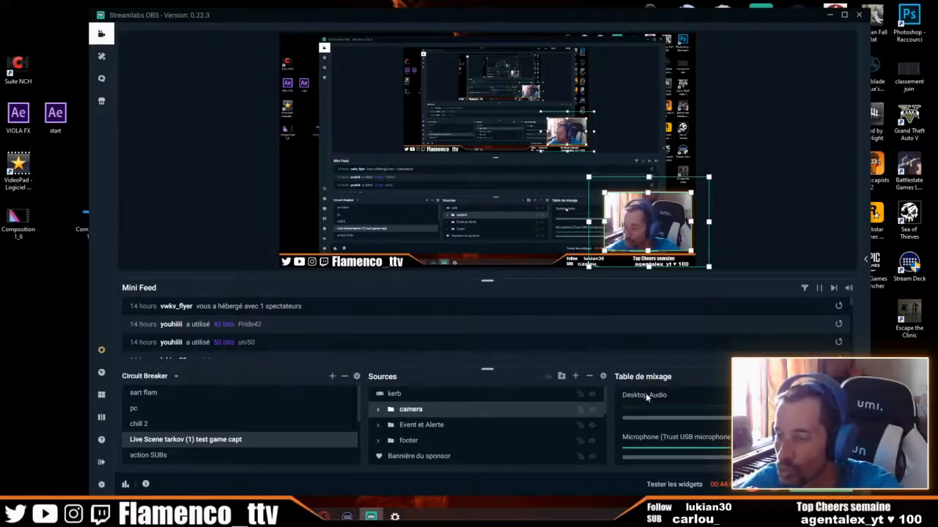